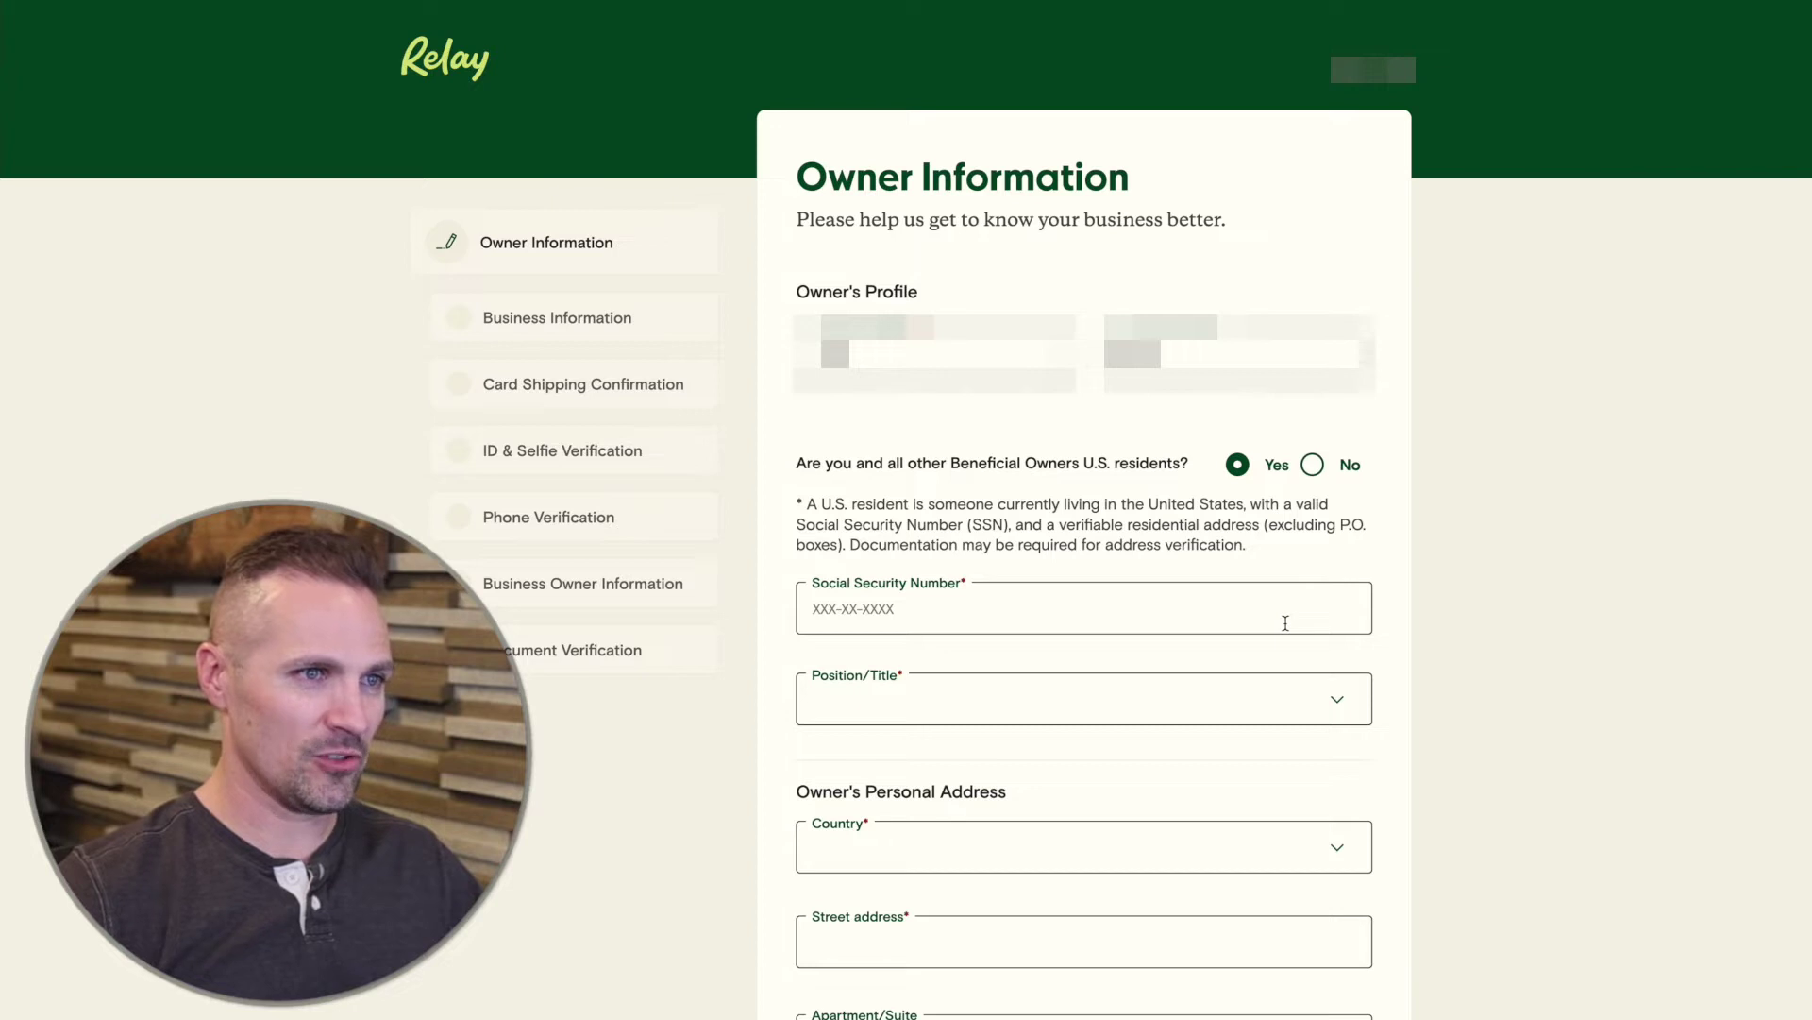
Step: Answer No to the U.S. residency question, examine the fields required for non-residents, and restore the answer to Yes
{"action": "left_click", "coordinate": [1388, 502]}
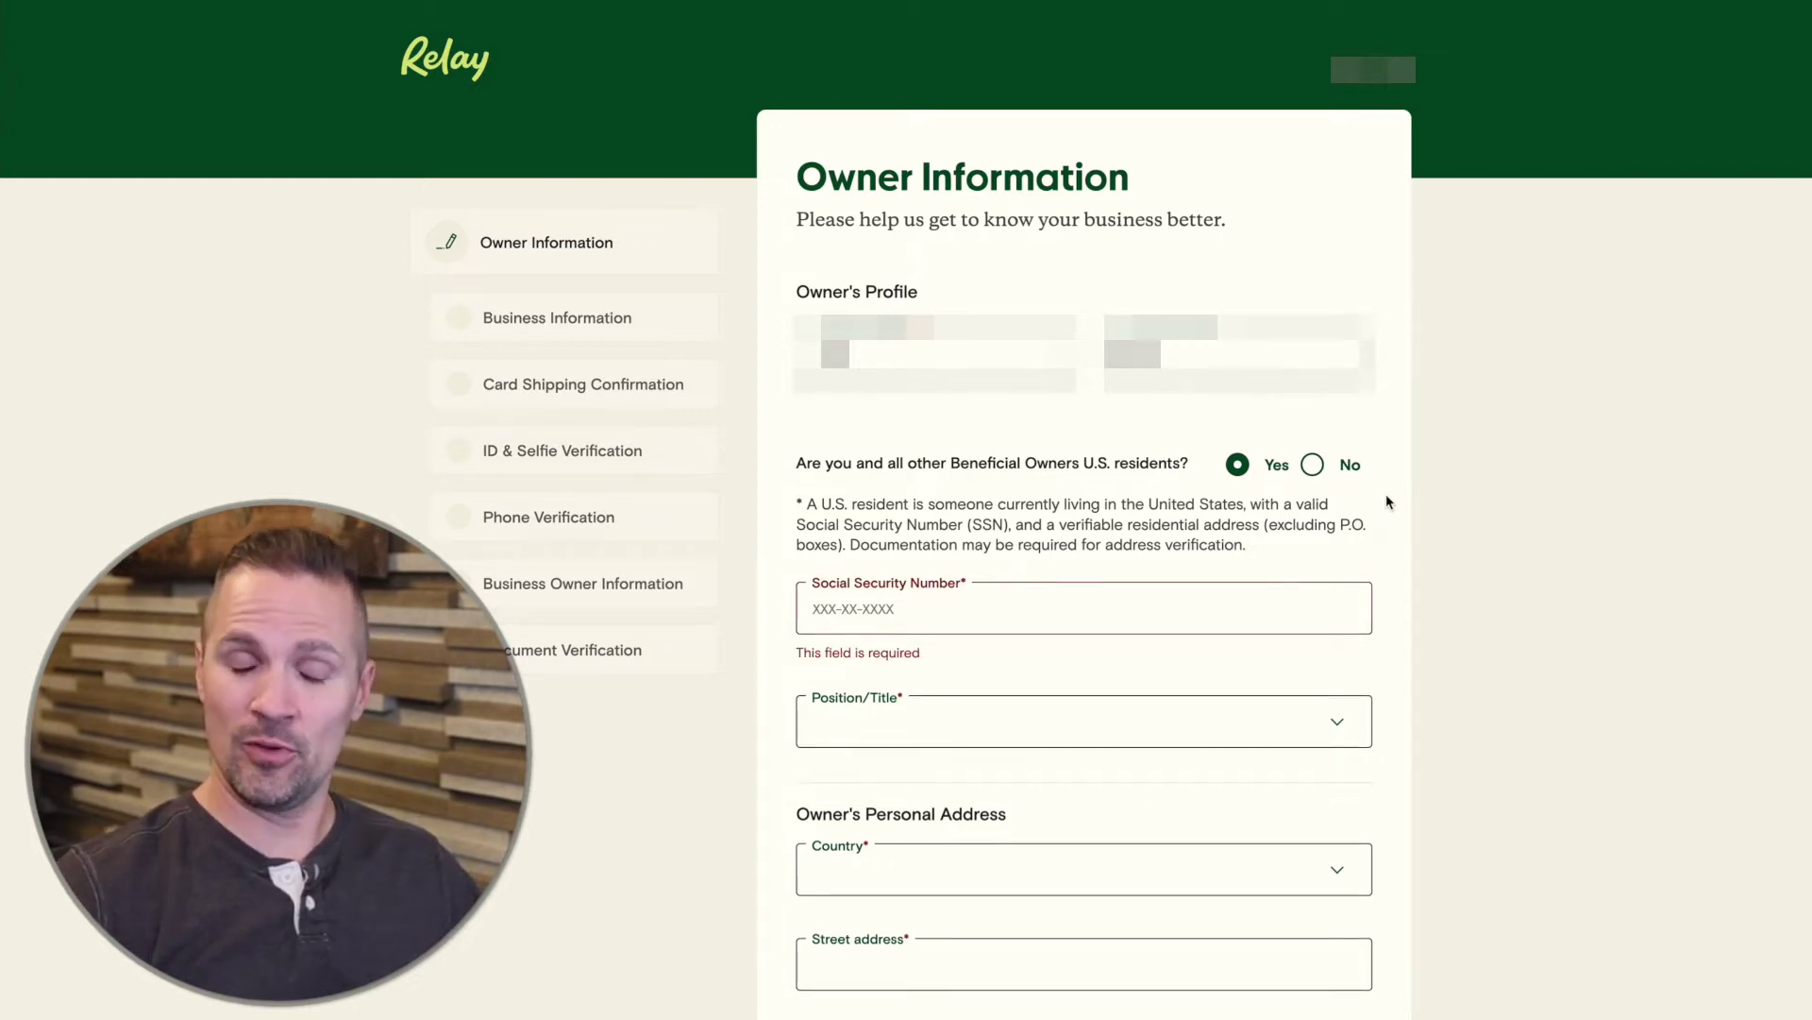
{"action": "left_click", "coordinate": [1318, 476]}
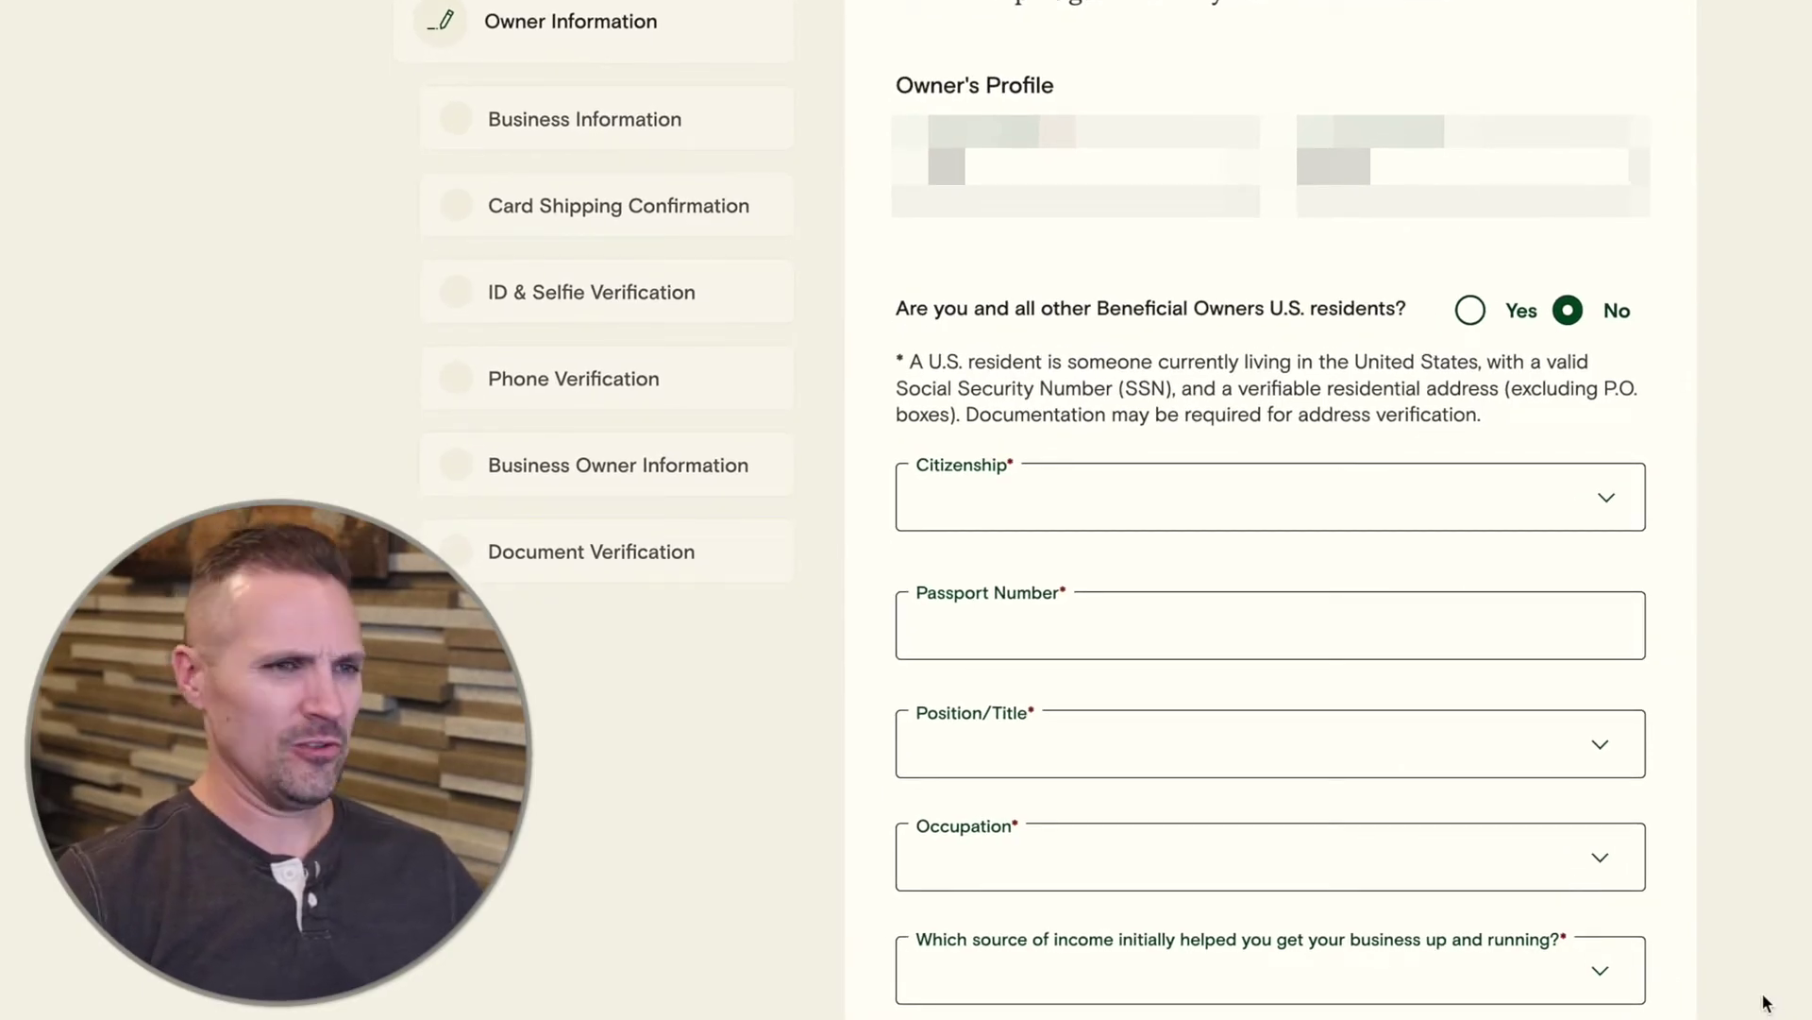
{"action": "scroll", "coordinate": [1767, 1003], "scroll_direction": "down", "scroll_amount": 5}
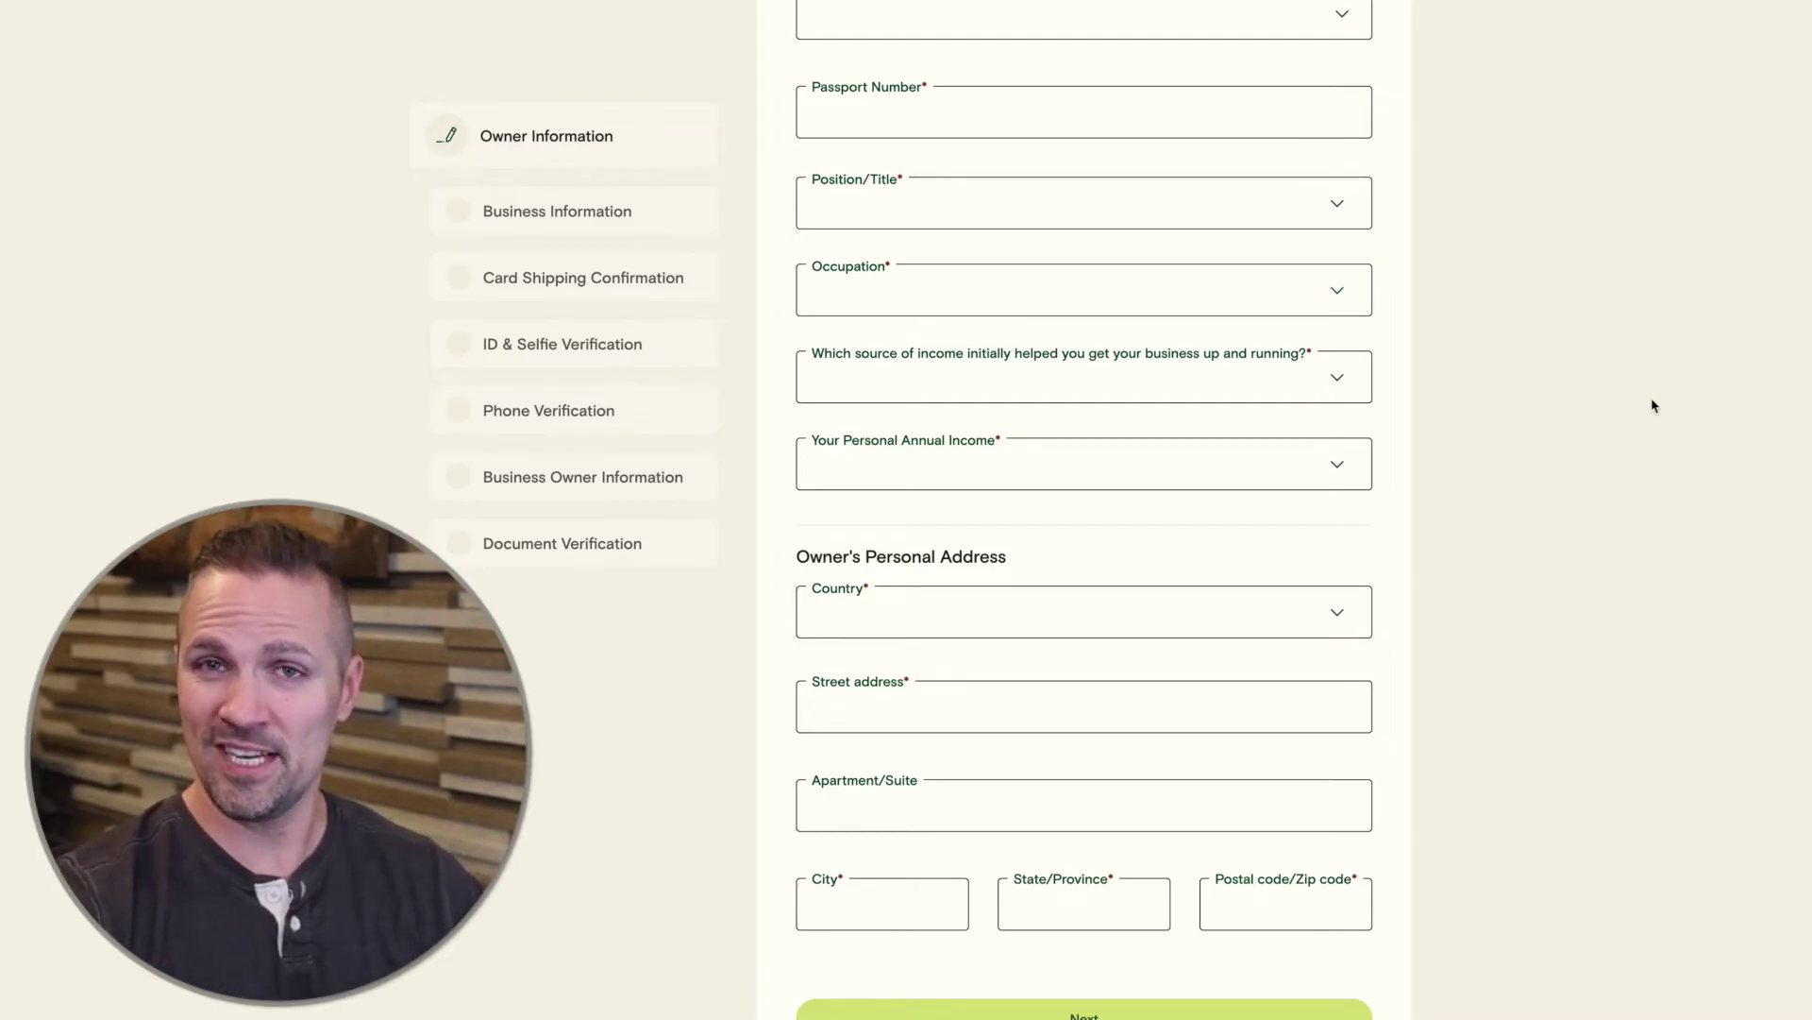
{"action": "scroll", "coordinate": [1651, 398], "scroll_direction": "up", "scroll_amount": 6}
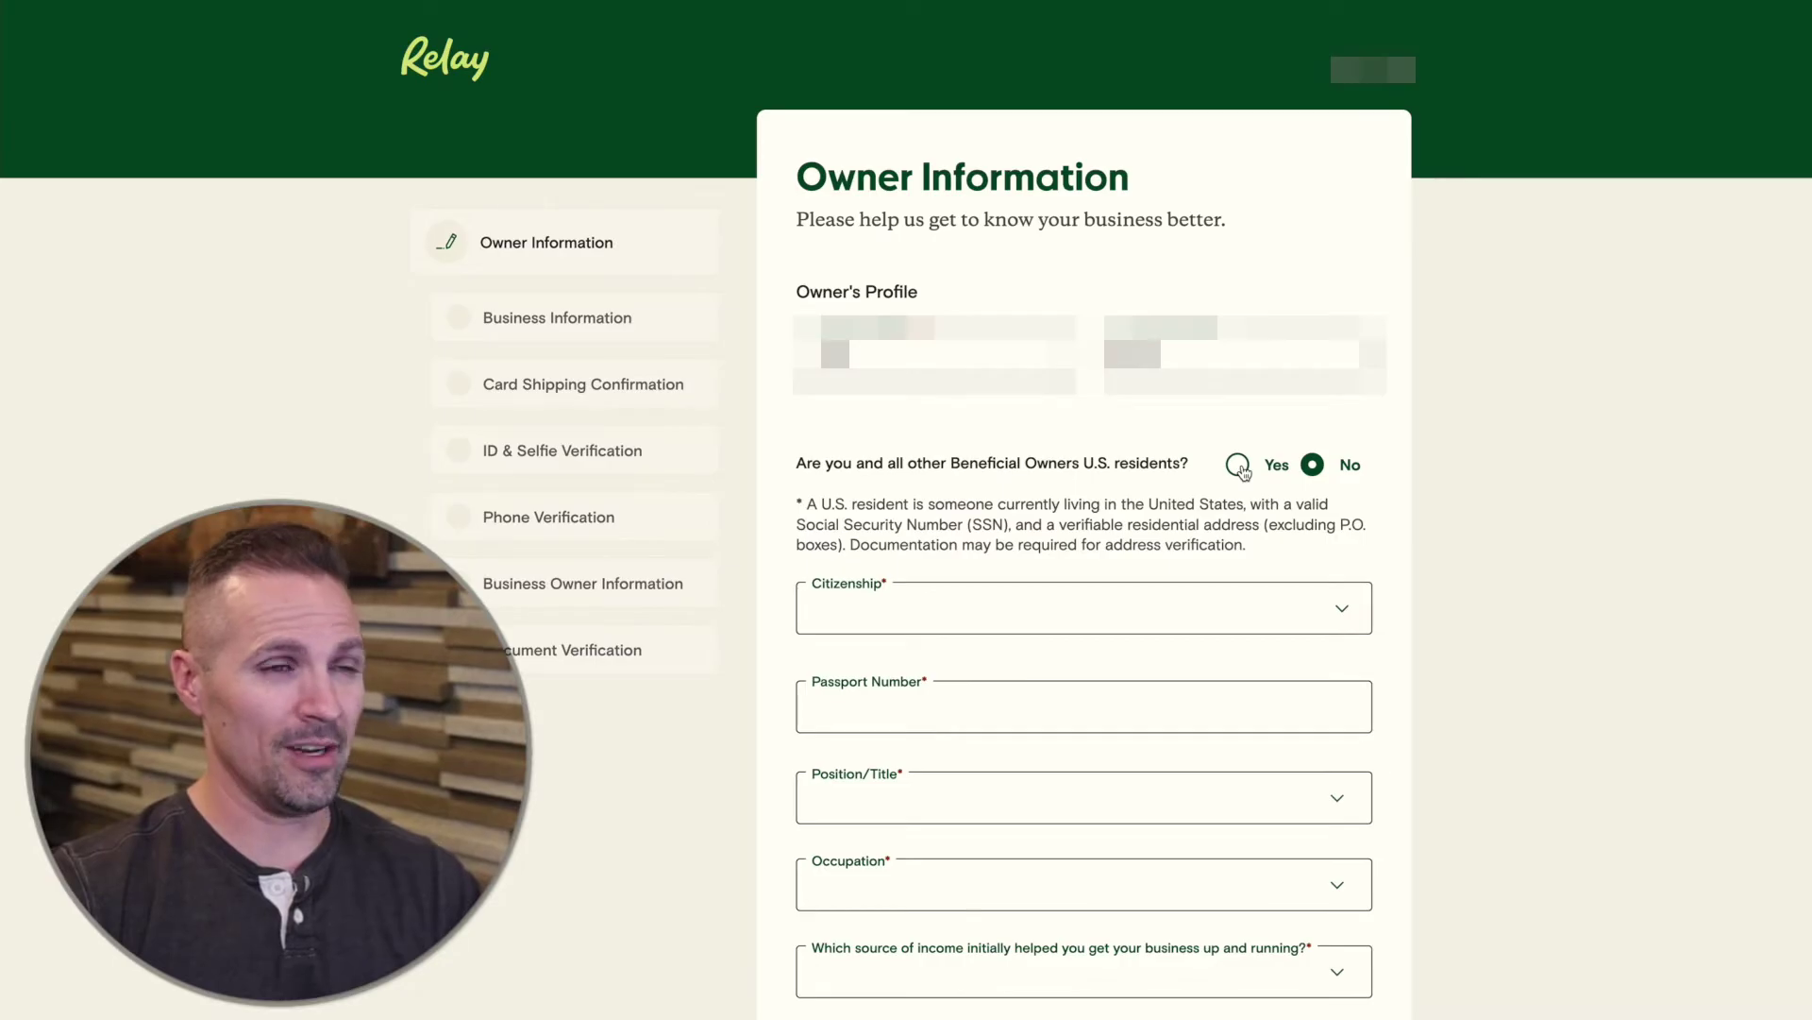
{"action": "left_click", "coordinate": [1238, 466]}
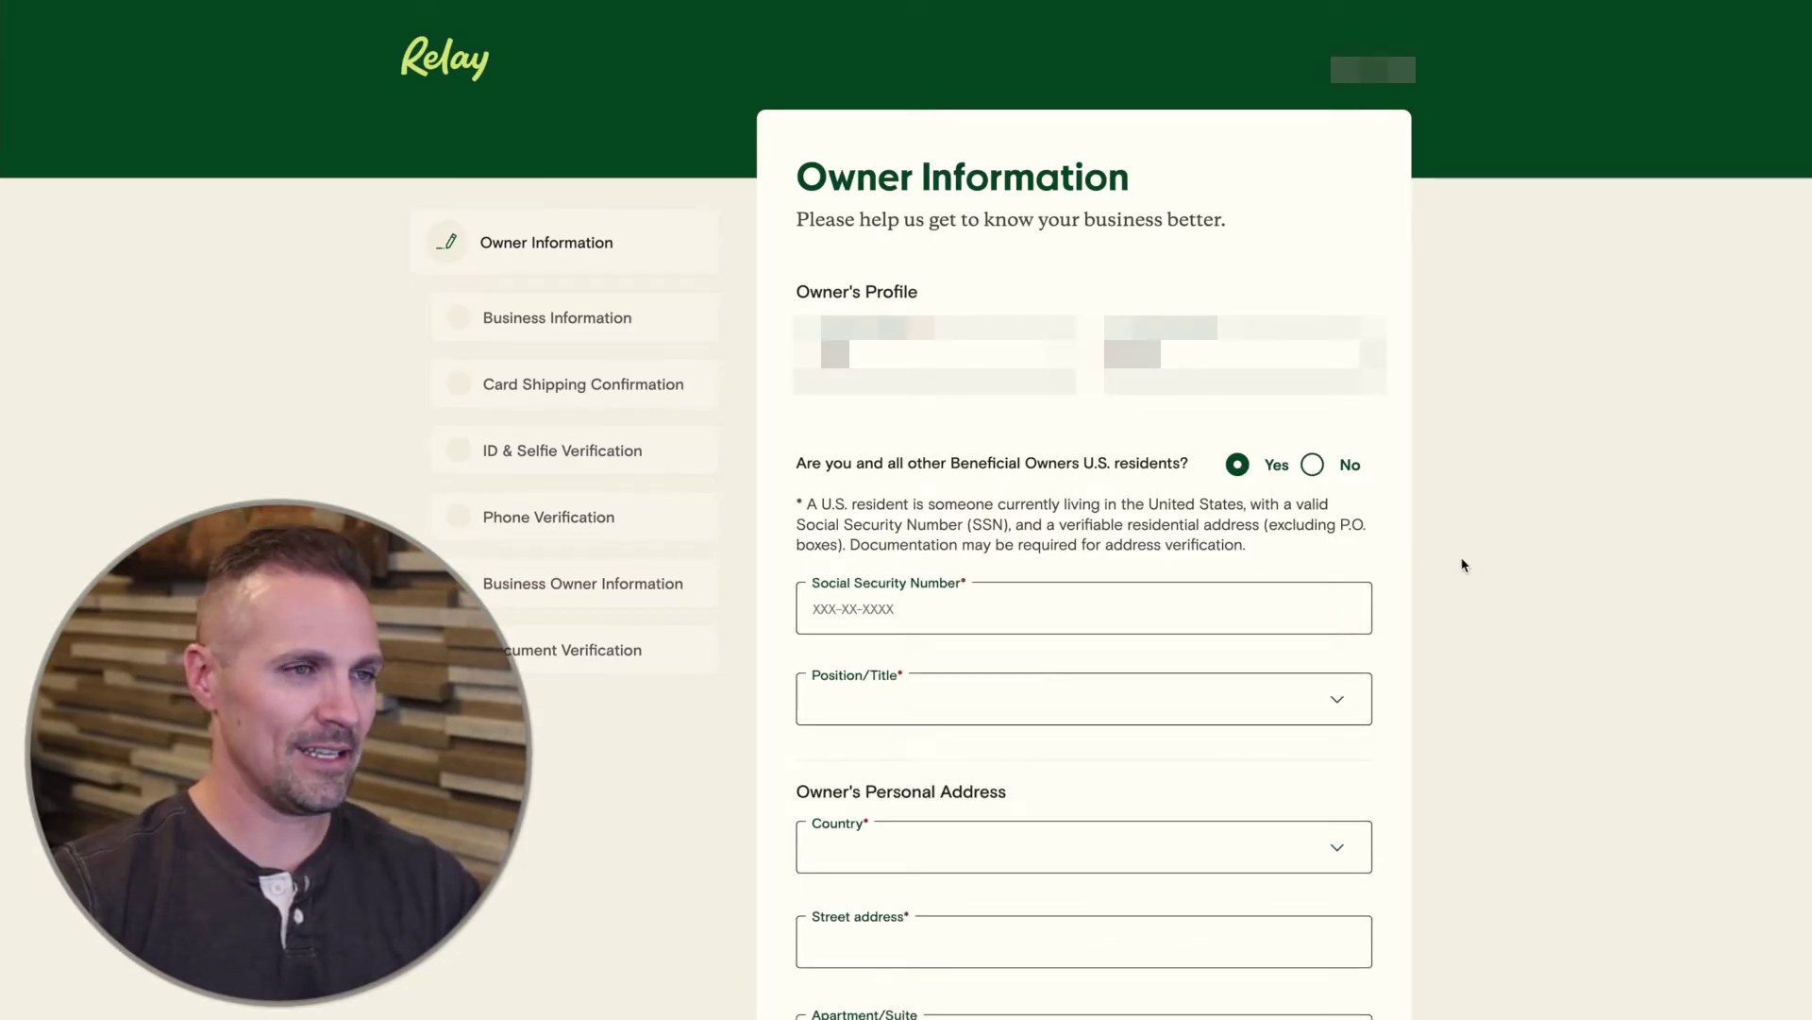
Step: Complete the owner's Social Security number, position Member and personal address with country United States of America, and submit the owner information
{"action": "scroll", "coordinate": [1464, 565], "scroll_direction": "down", "scroll_amount": 3}
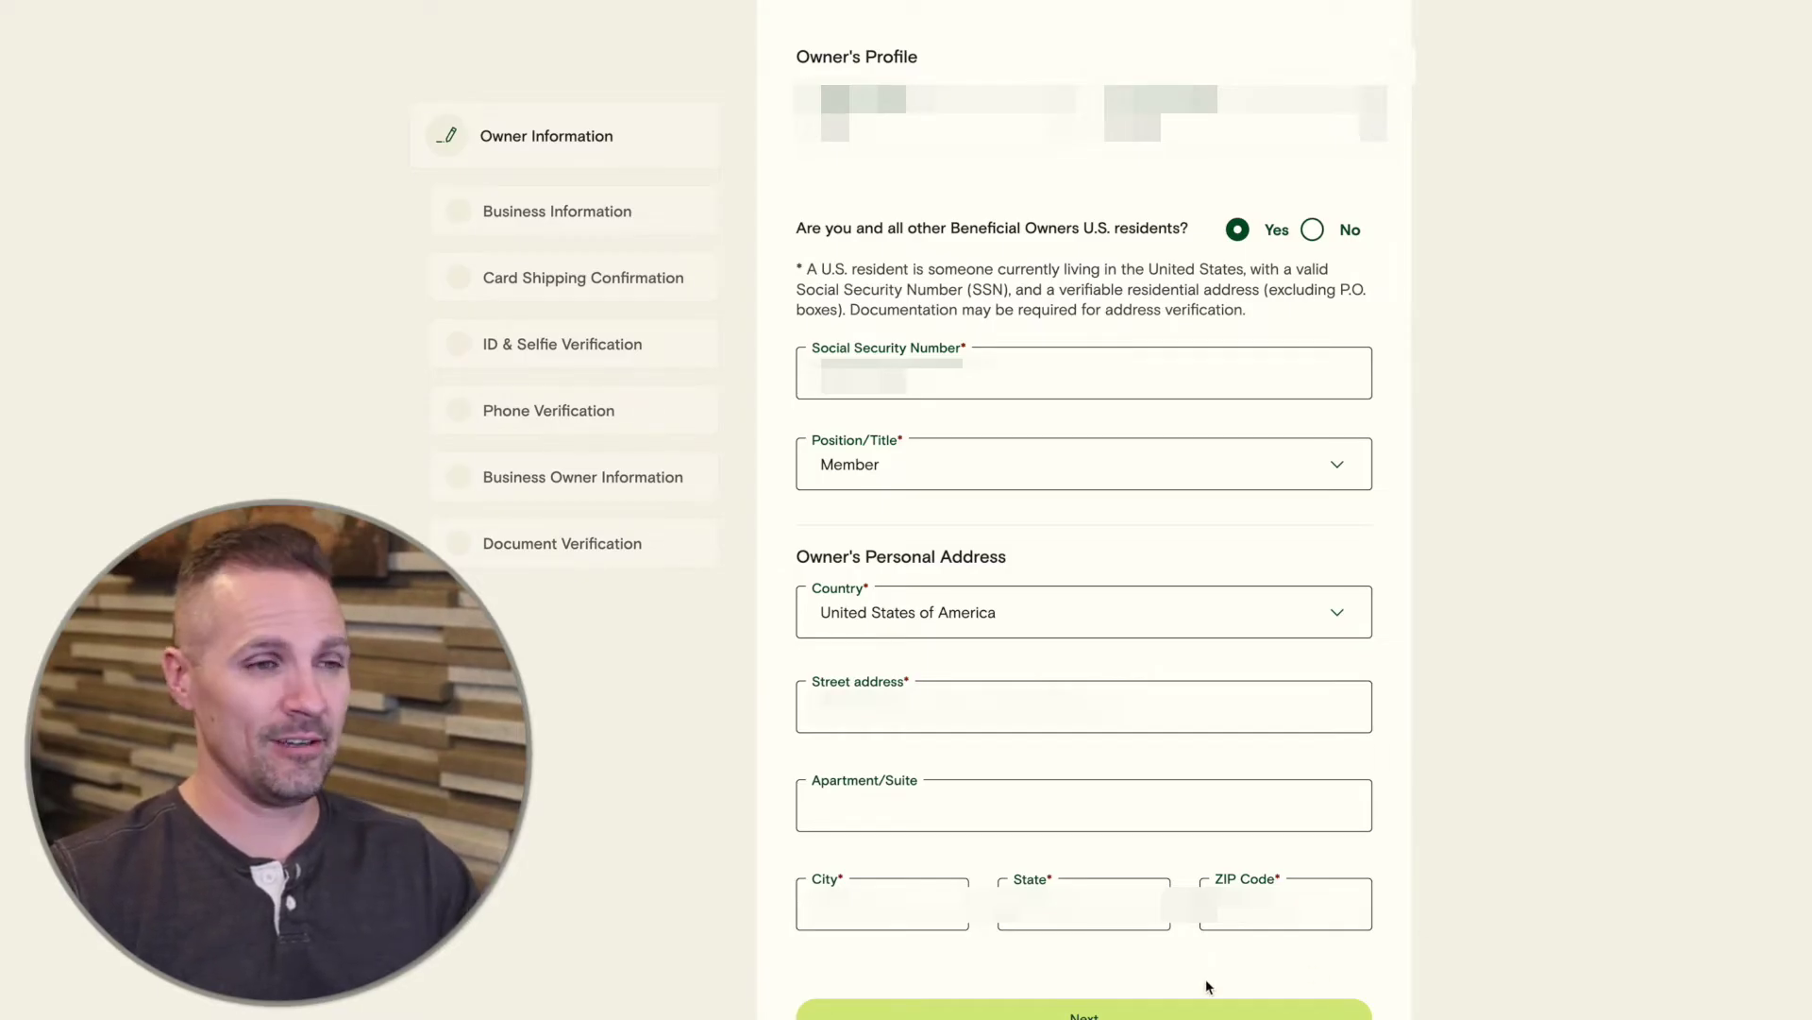
{"action": "left_click", "coordinate": [1206, 1007]}
Step: Set the type of business to LLC and fill in the legal business name and Employer Identification Number
{"action": "left_click", "coordinate": [1334, 314]}
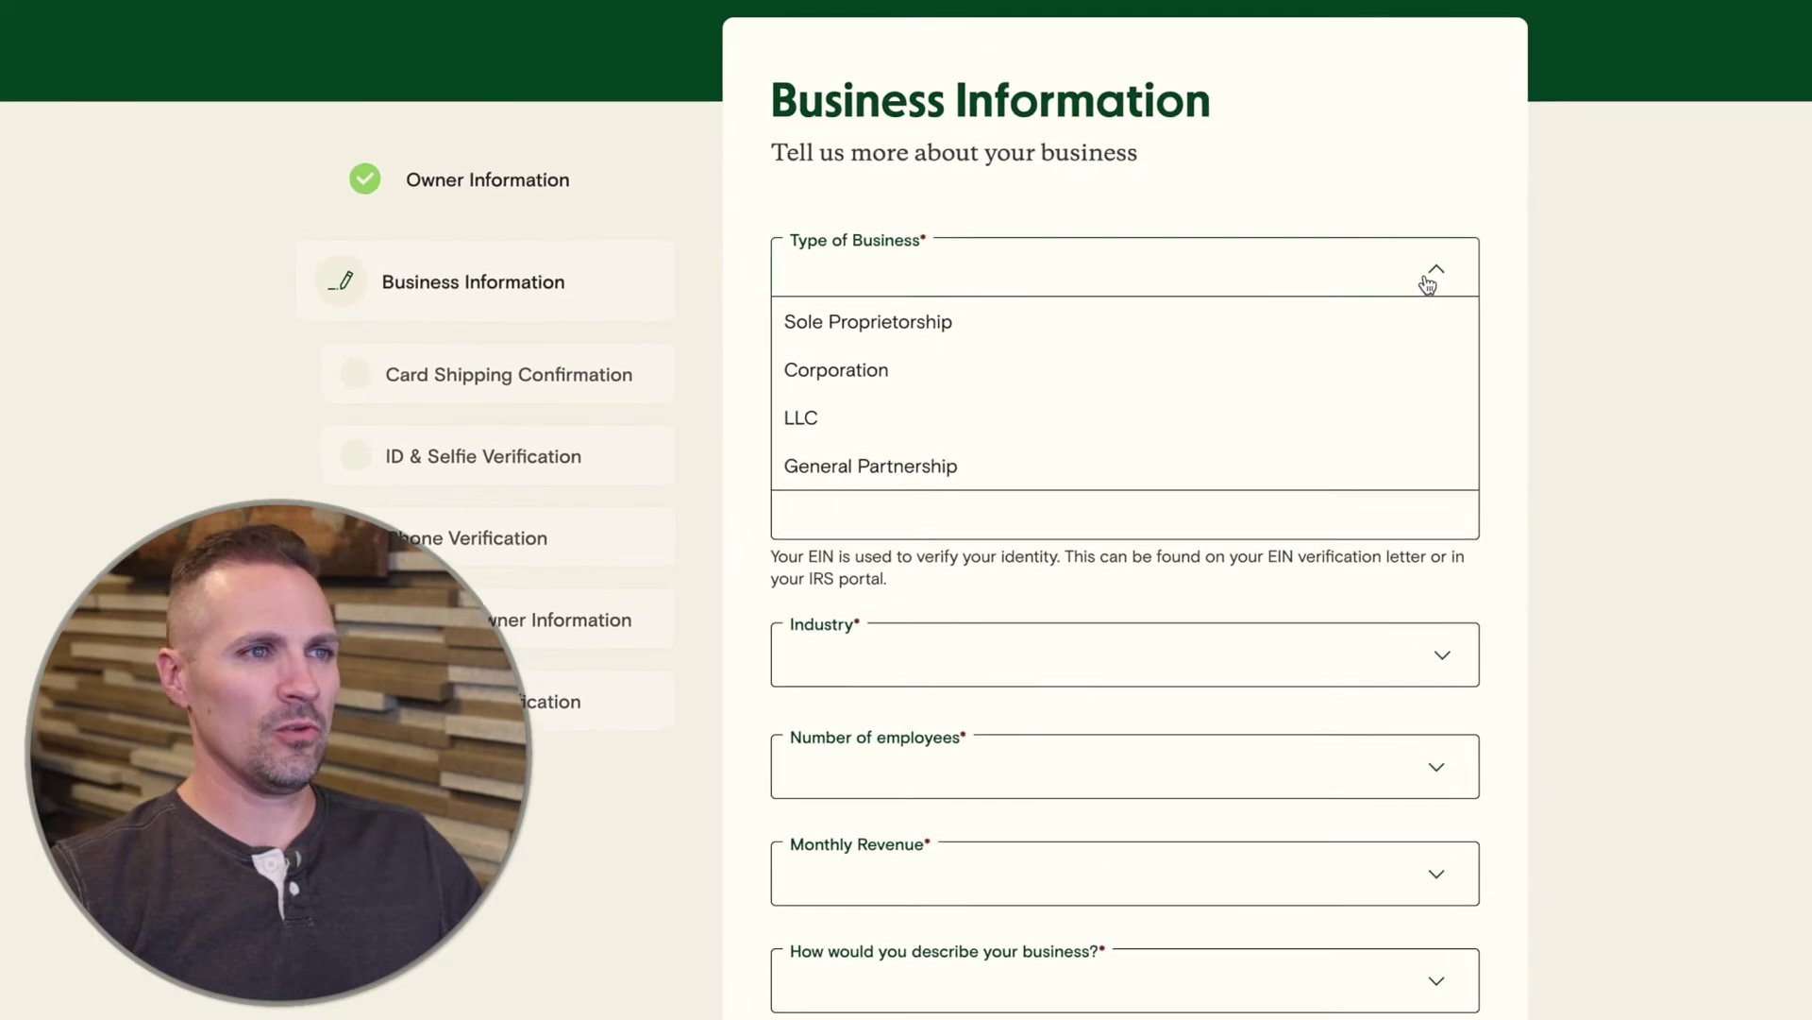
{"action": "left_click", "coordinate": [1315, 424]}
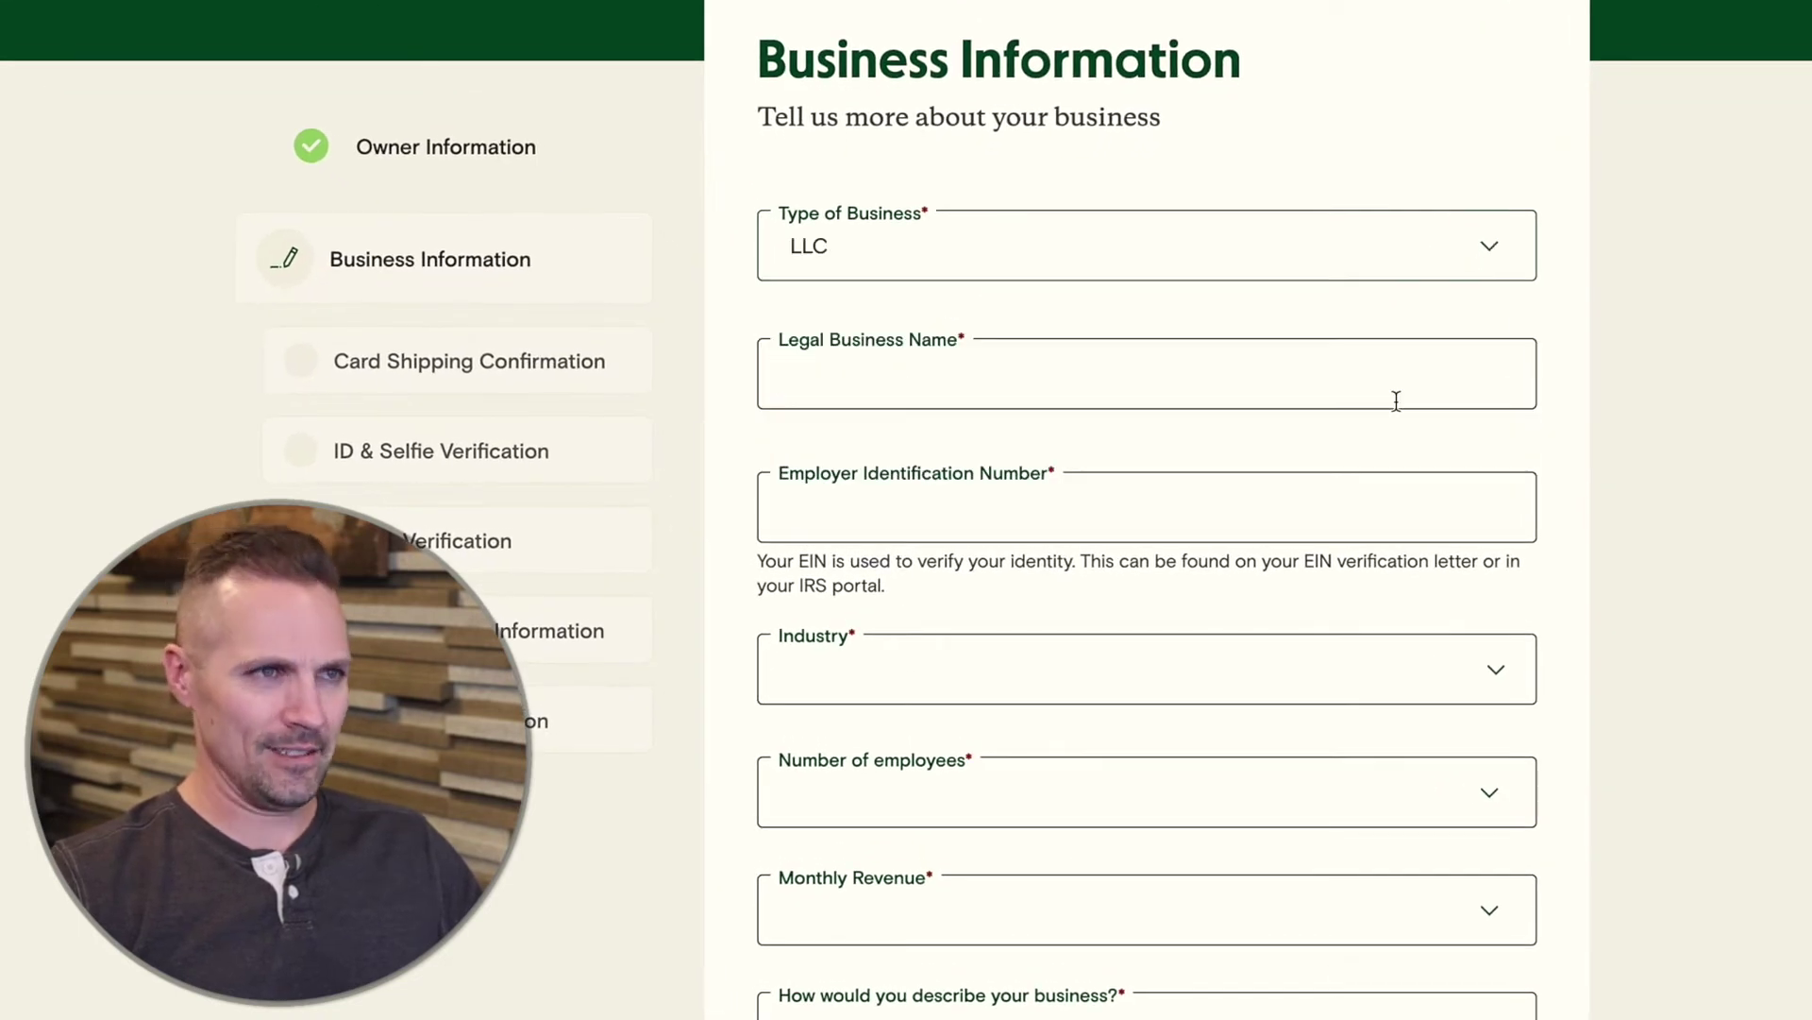
{"action": "left_click", "coordinate": [1405, 390]}
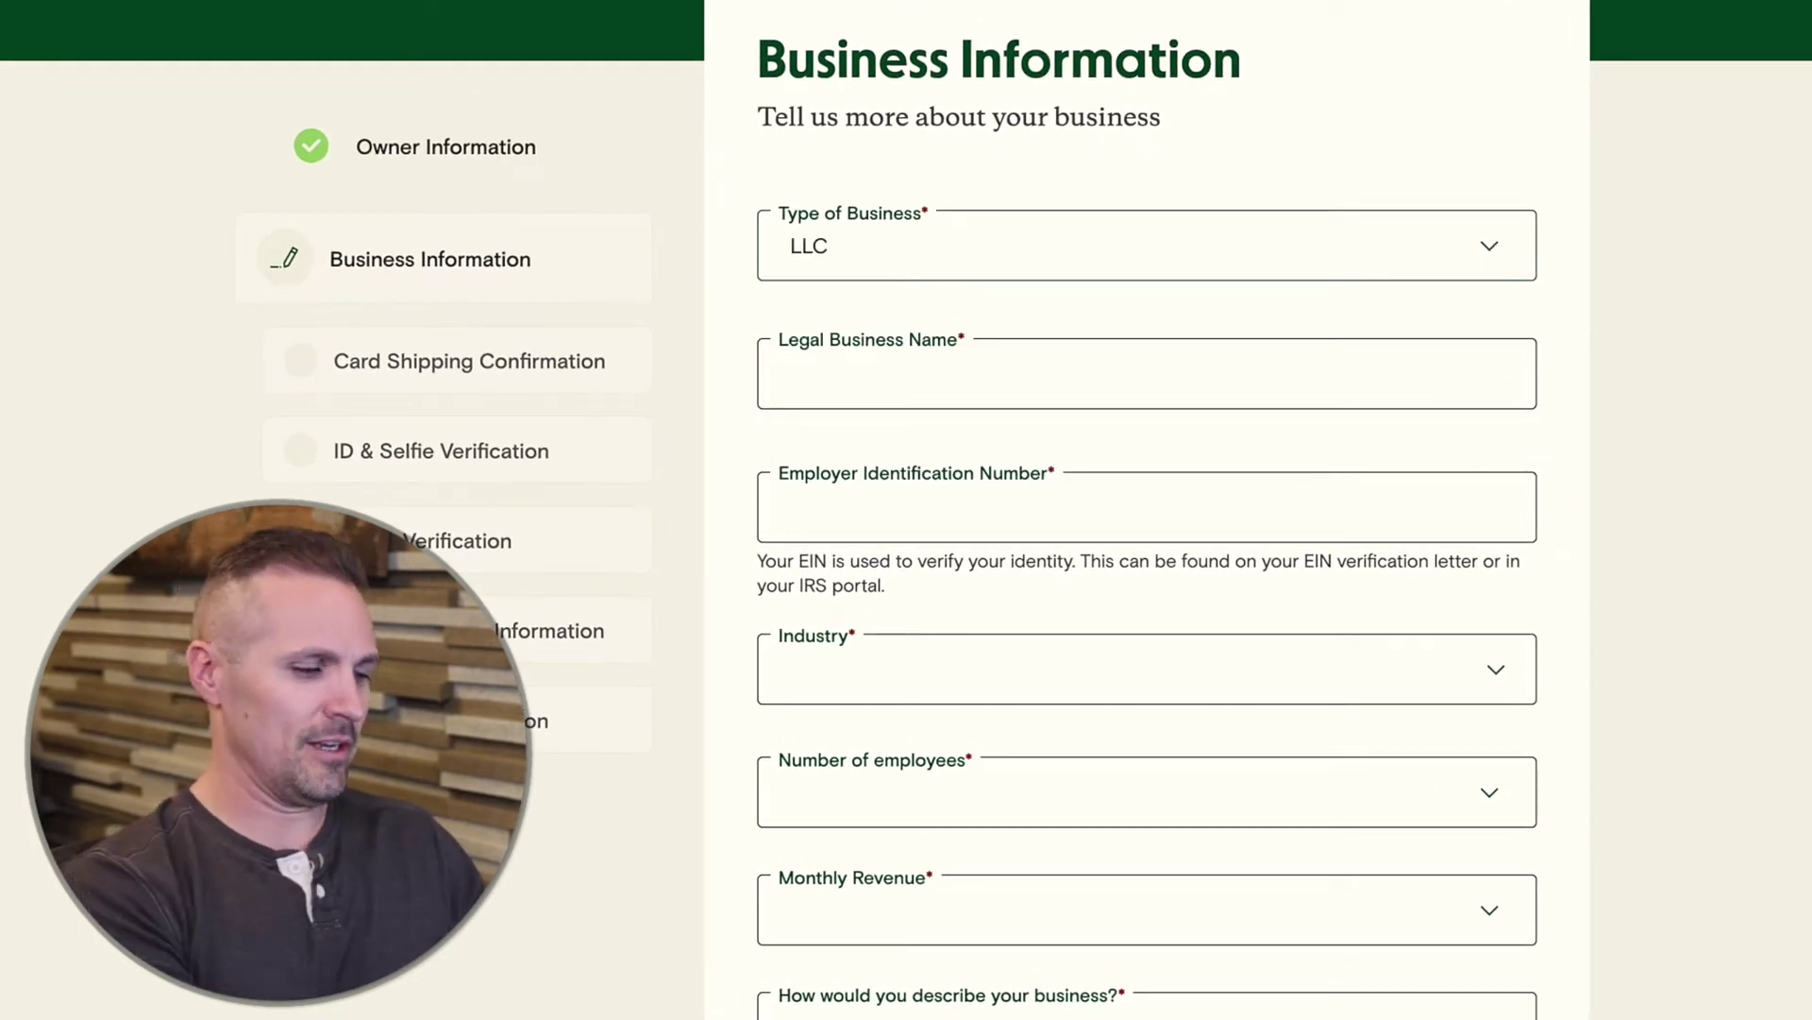
{"action": "key", "text": "ctrl+v"}
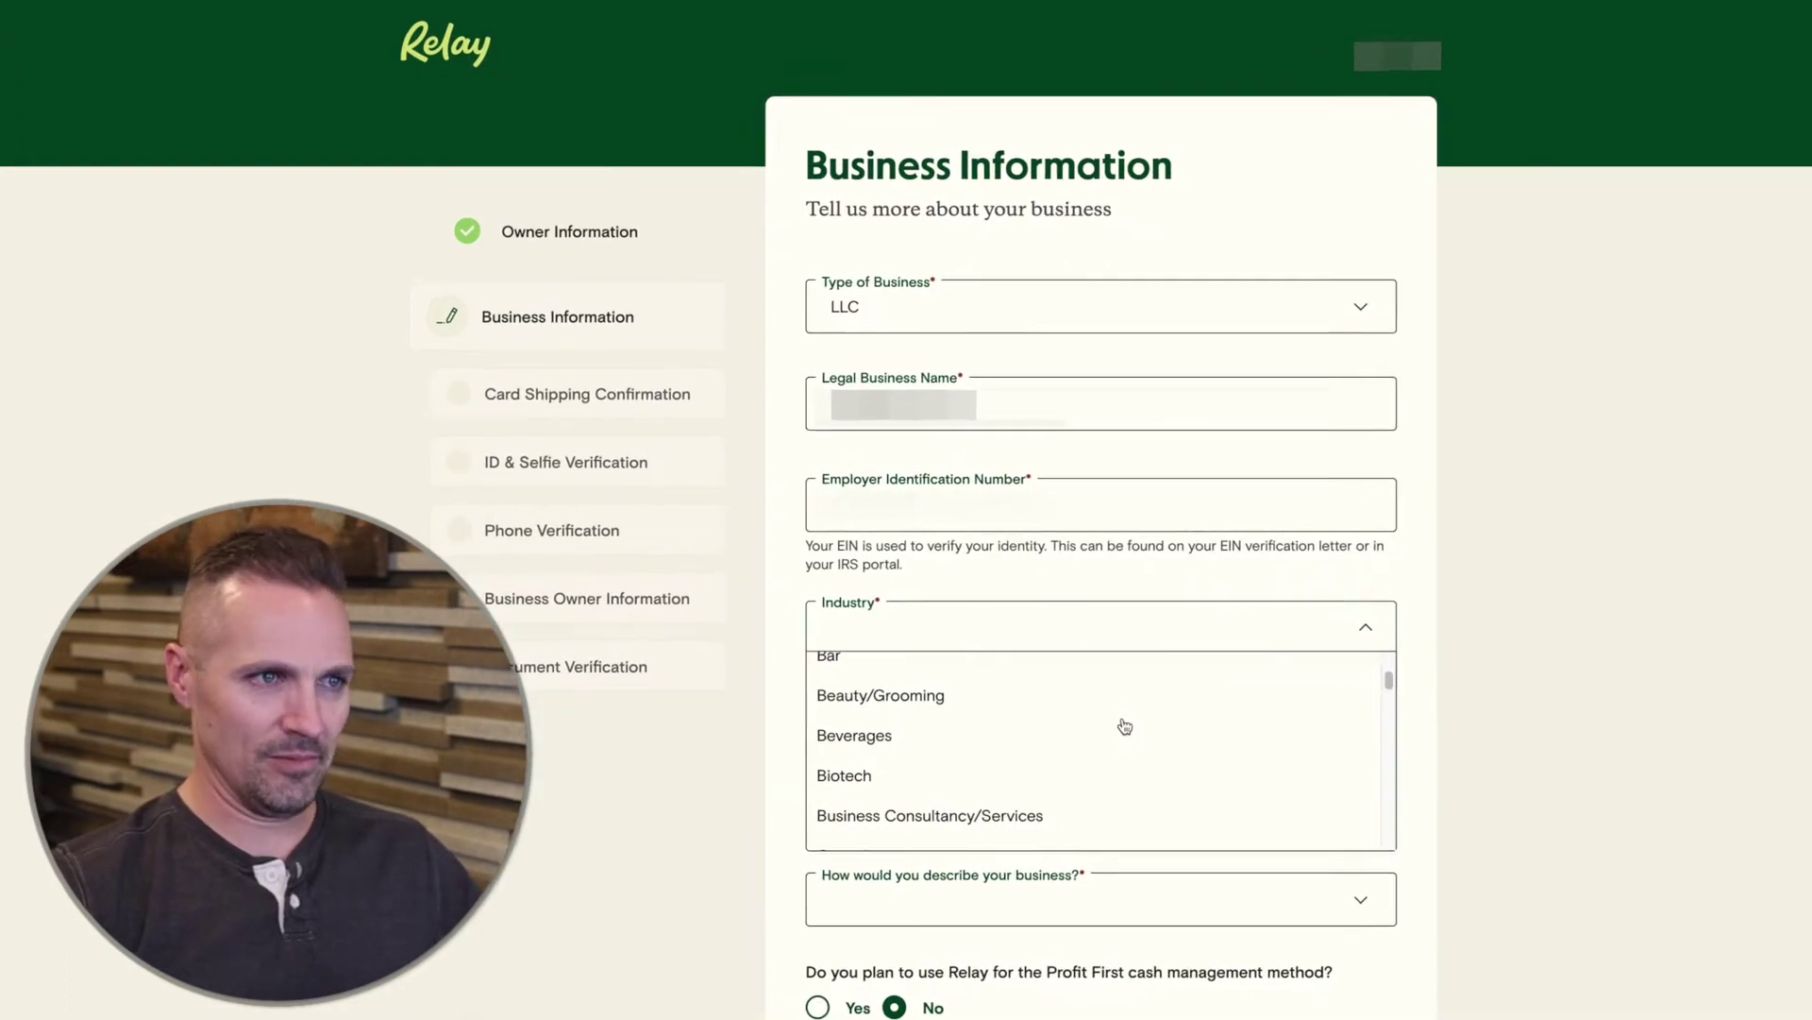
Step: Set the industry to Real Estate, the number of employees to Just me, and the monthly revenue to Under $1,000
{"action": "scroll", "coordinate": [1126, 729], "scroll_direction": "down", "scroll_amount": 3}
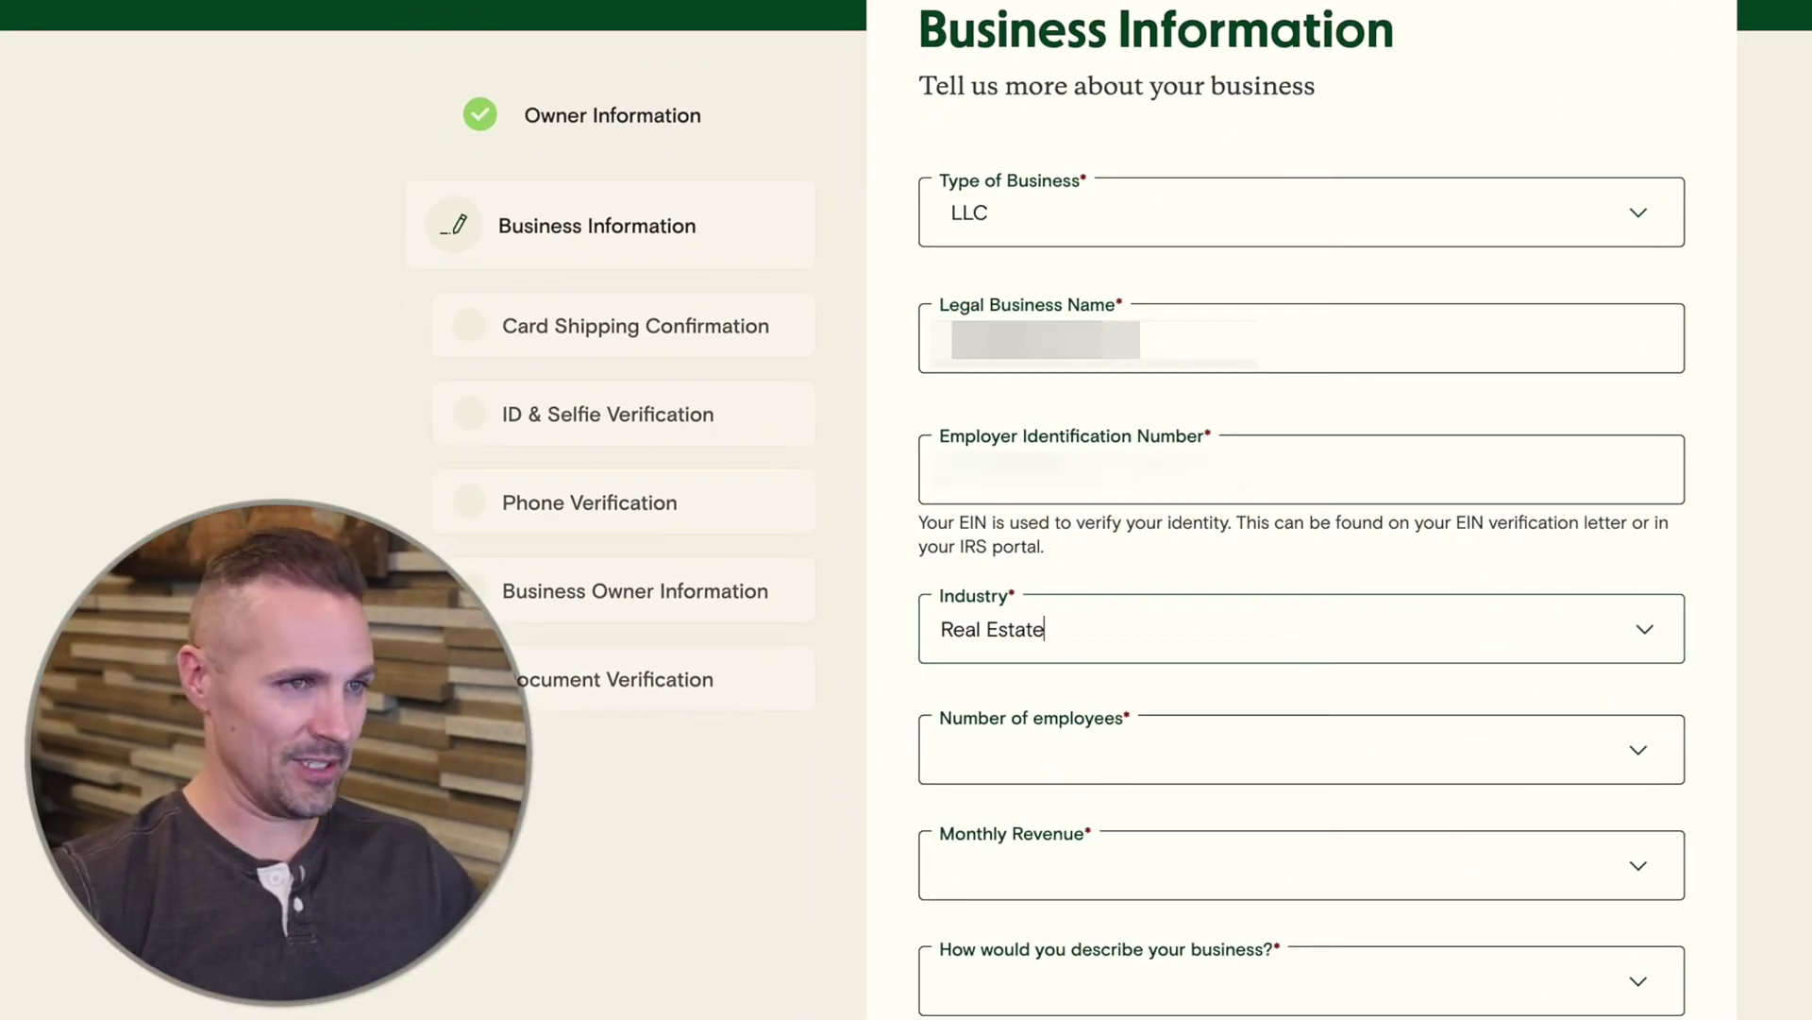
{"action": "left_click", "coordinate": [1639, 753]}
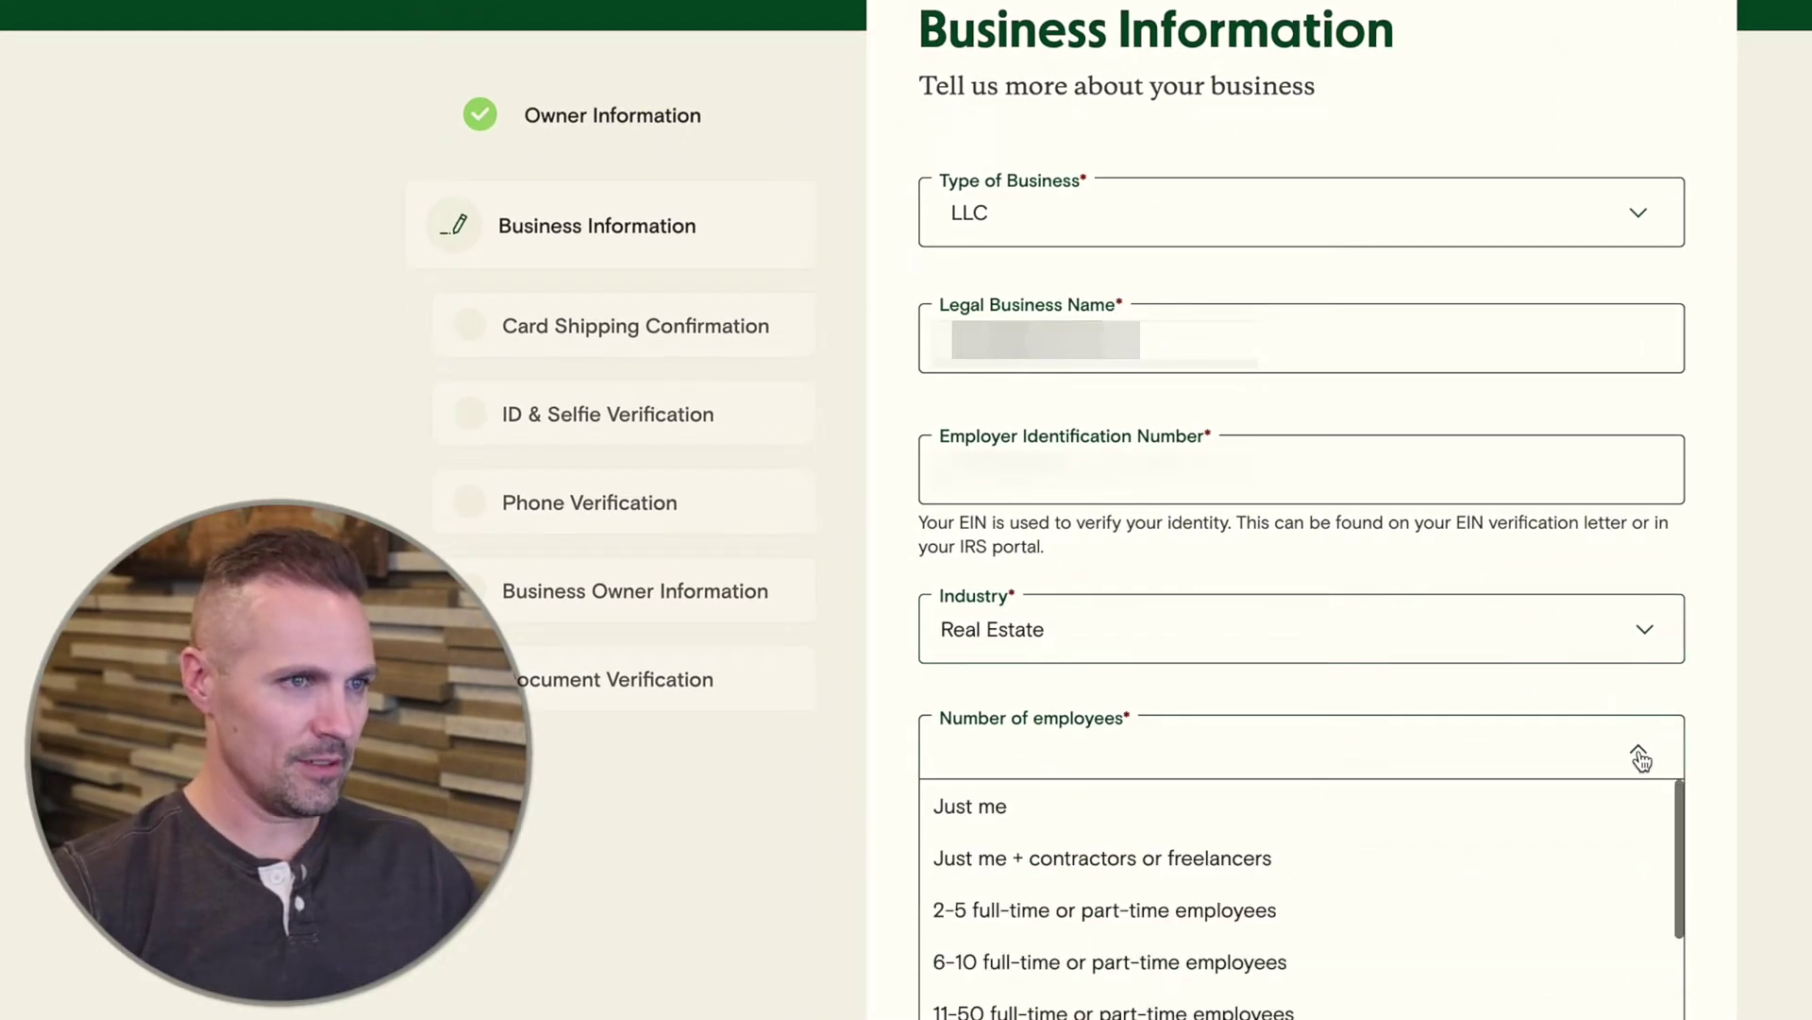
{"action": "left_click", "coordinate": [1656, 803]}
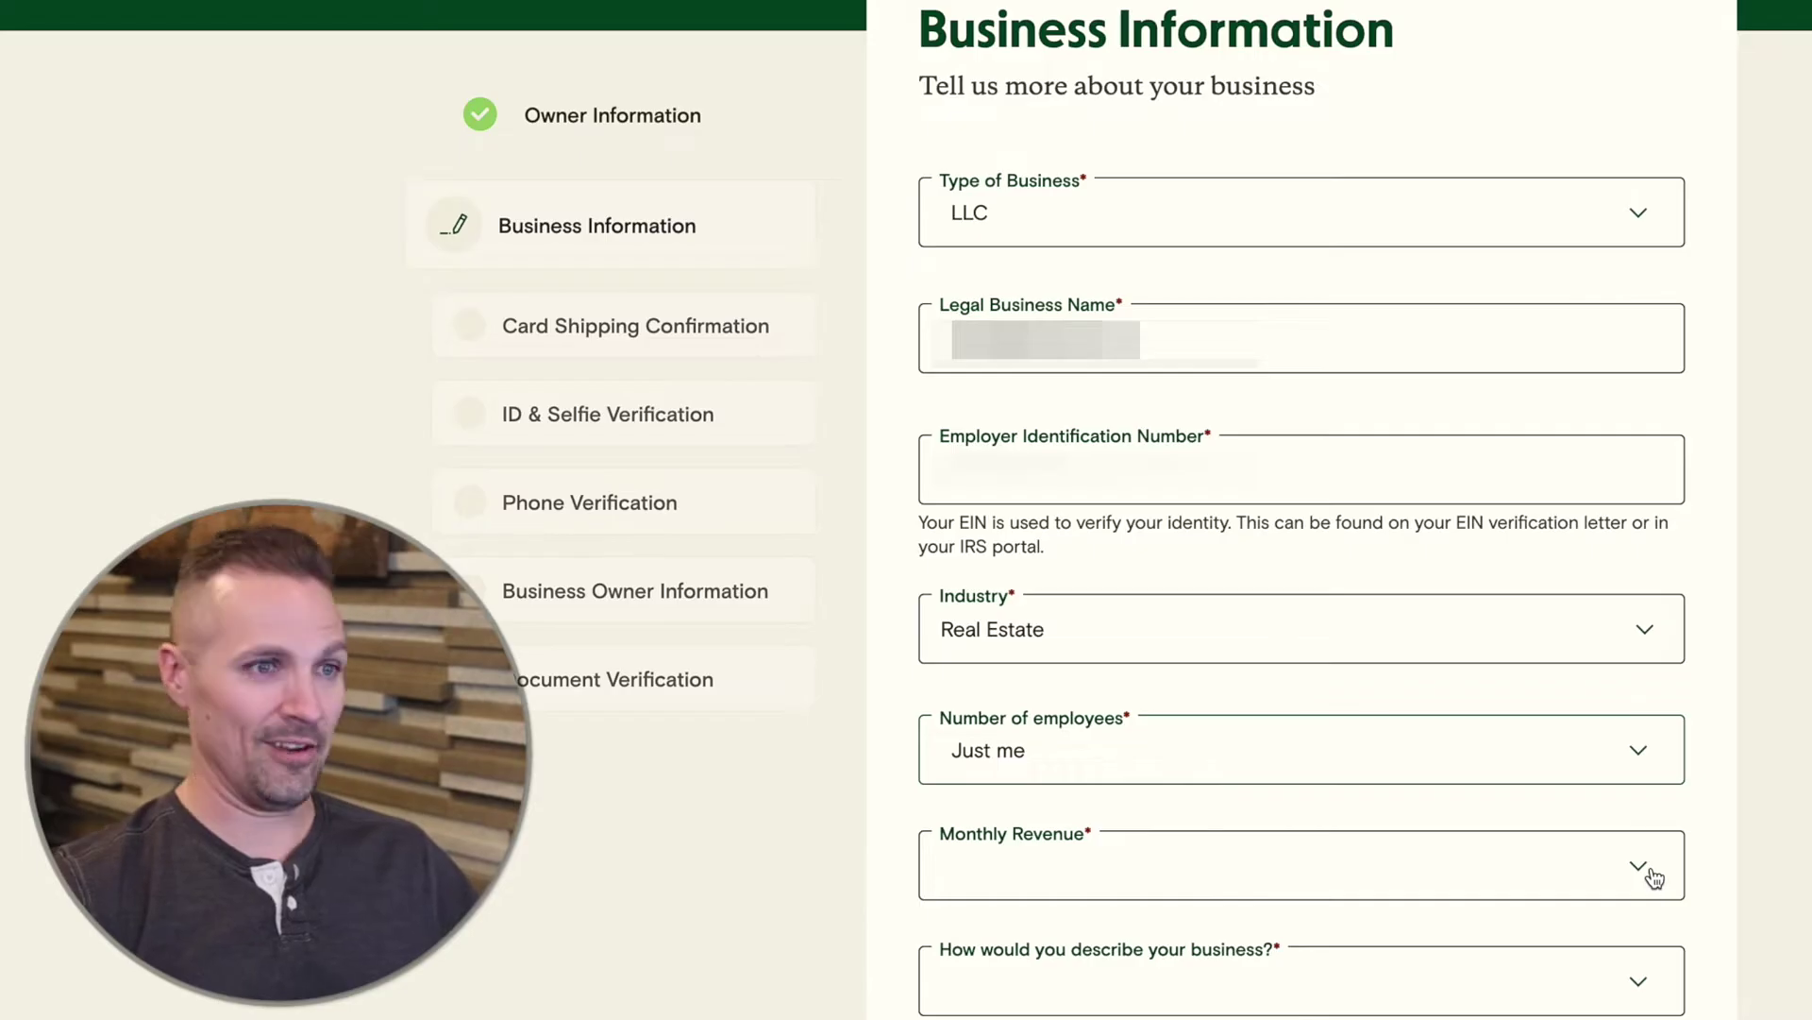
{"action": "left_click", "coordinate": [1517, 892]}
{"action": "left_click", "coordinate": [1499, 928]}
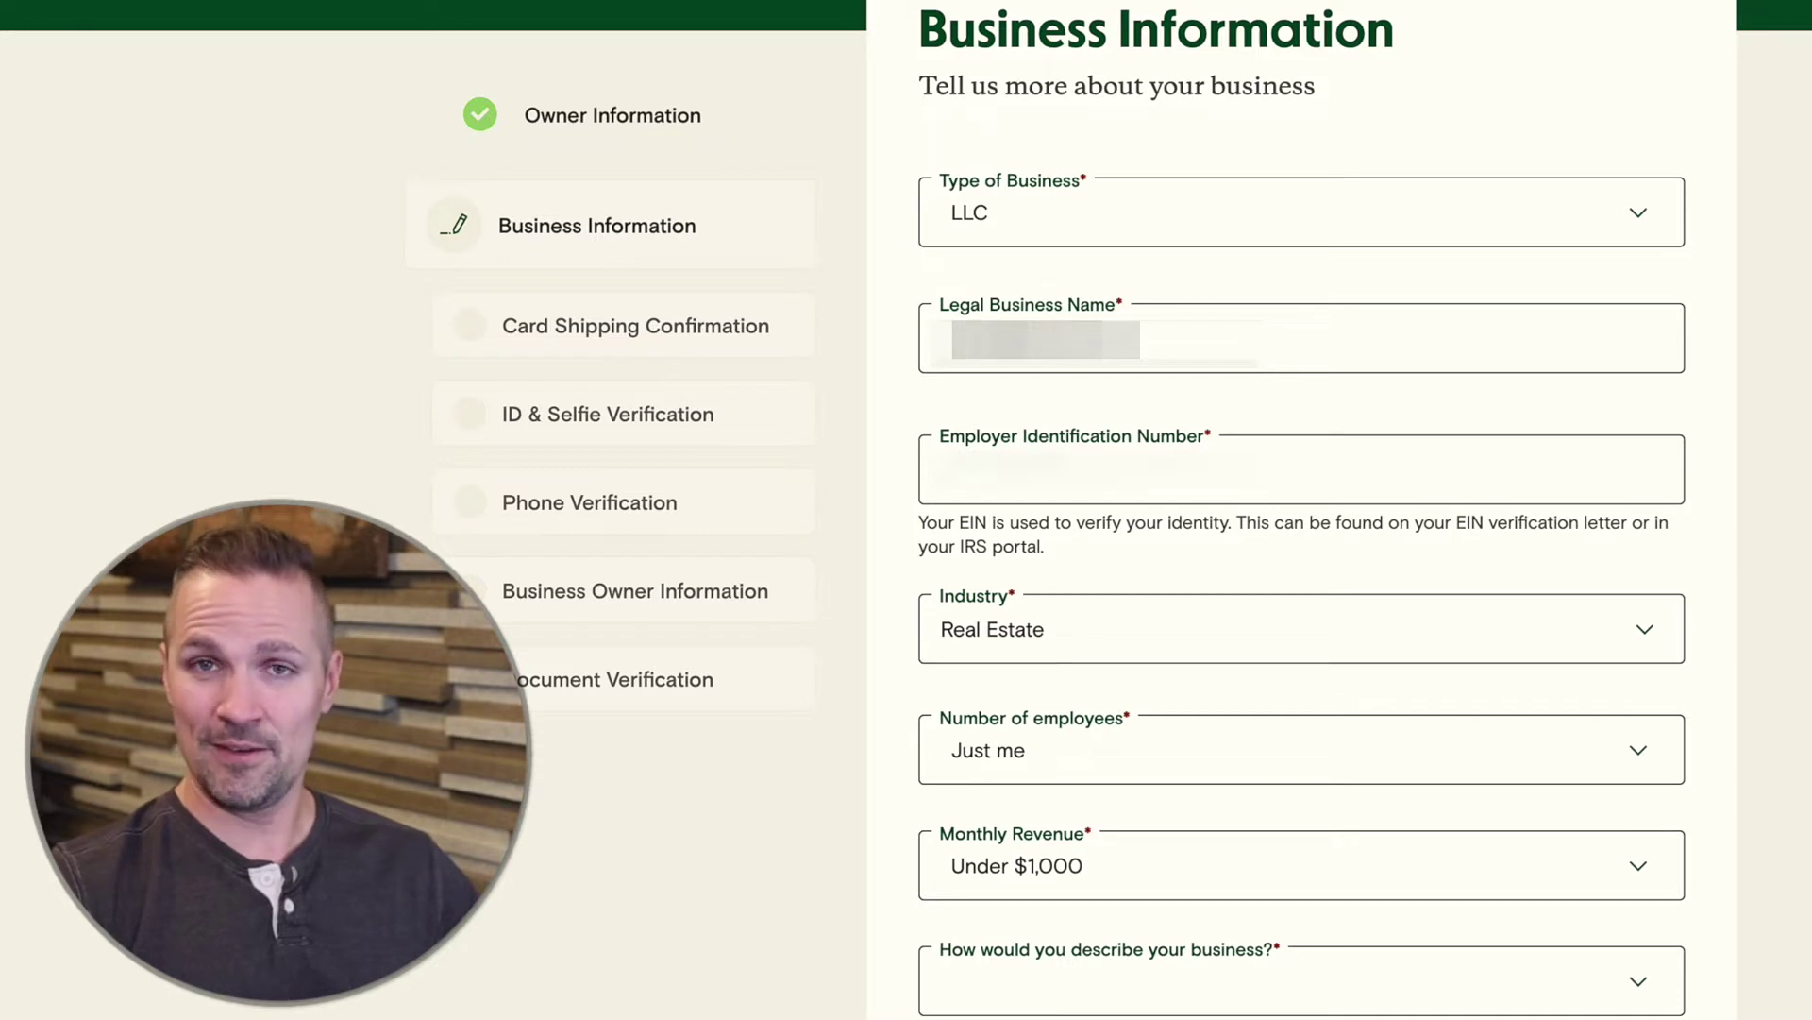
Step: Describe the business as a new company with fluctuating cash flow and answer Yes to using the Profit First method
{"action": "left_click", "coordinate": [1646, 987]}
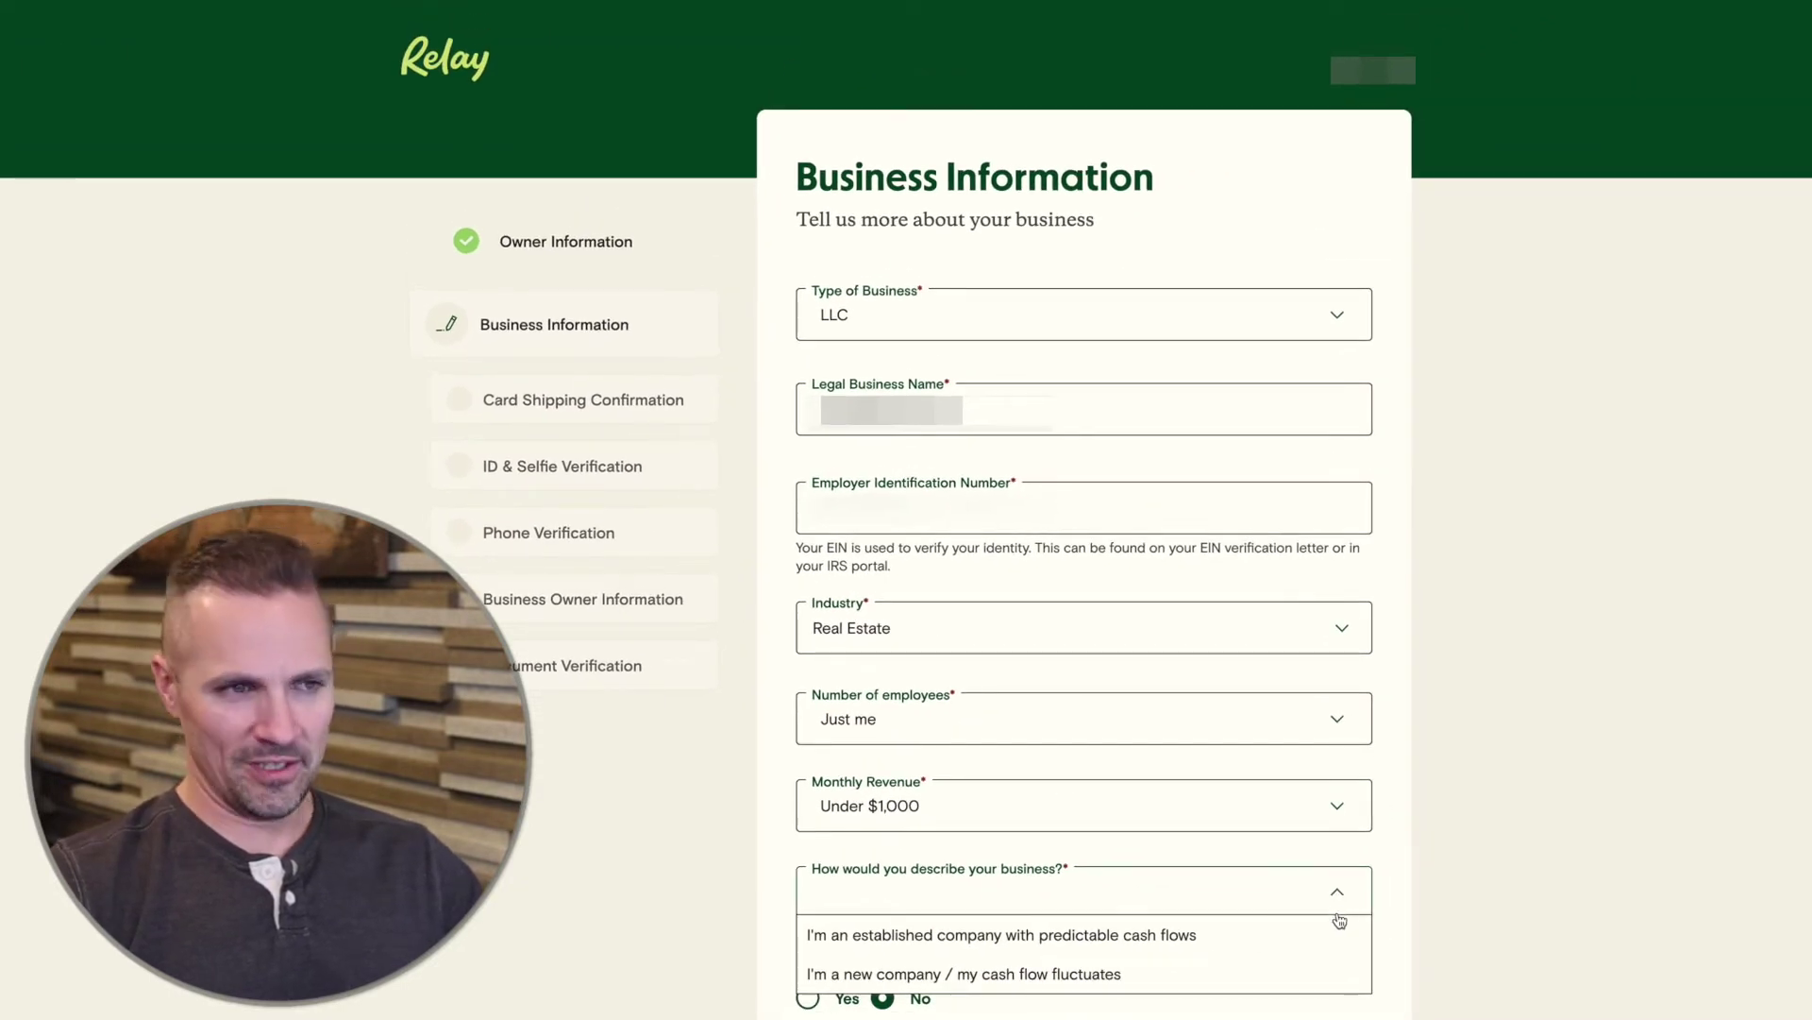
{"action": "left_click", "coordinate": [1322, 987]}
{"action": "scroll", "coordinate": [1499, 880], "scroll_direction": "down", "scroll_amount": 5}
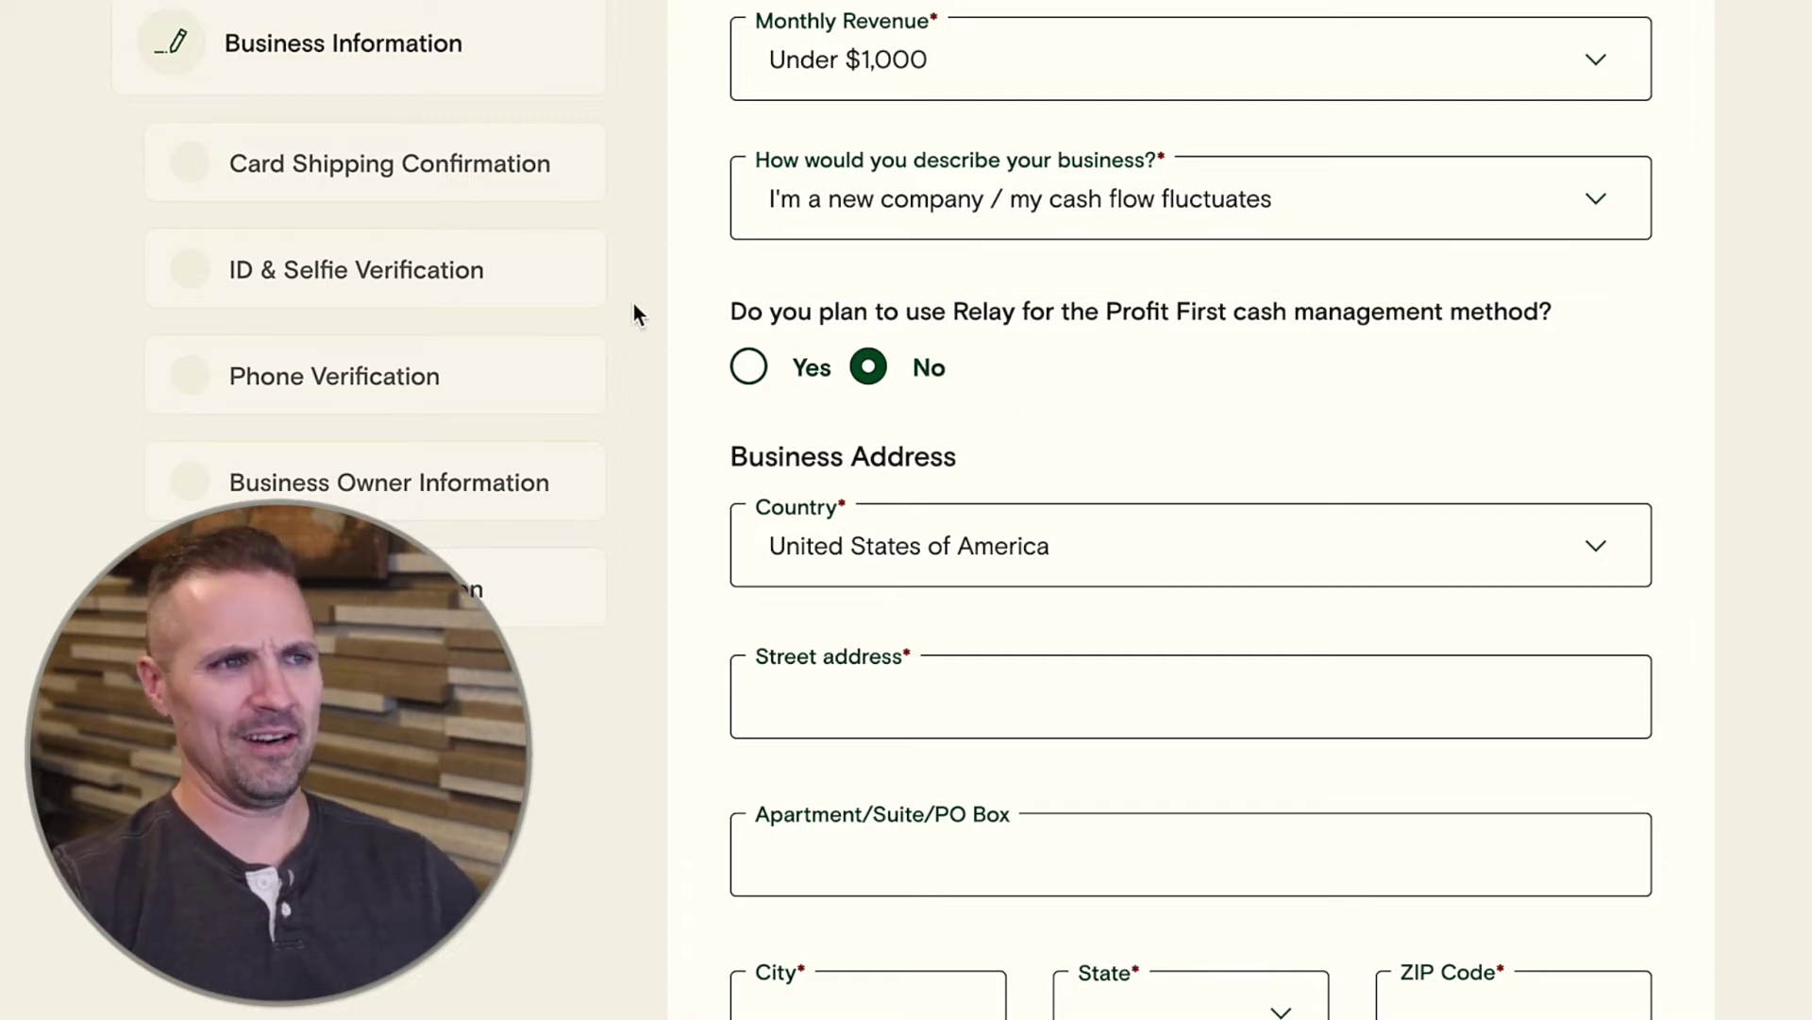
{"action": "left_click", "coordinate": [766, 380]}
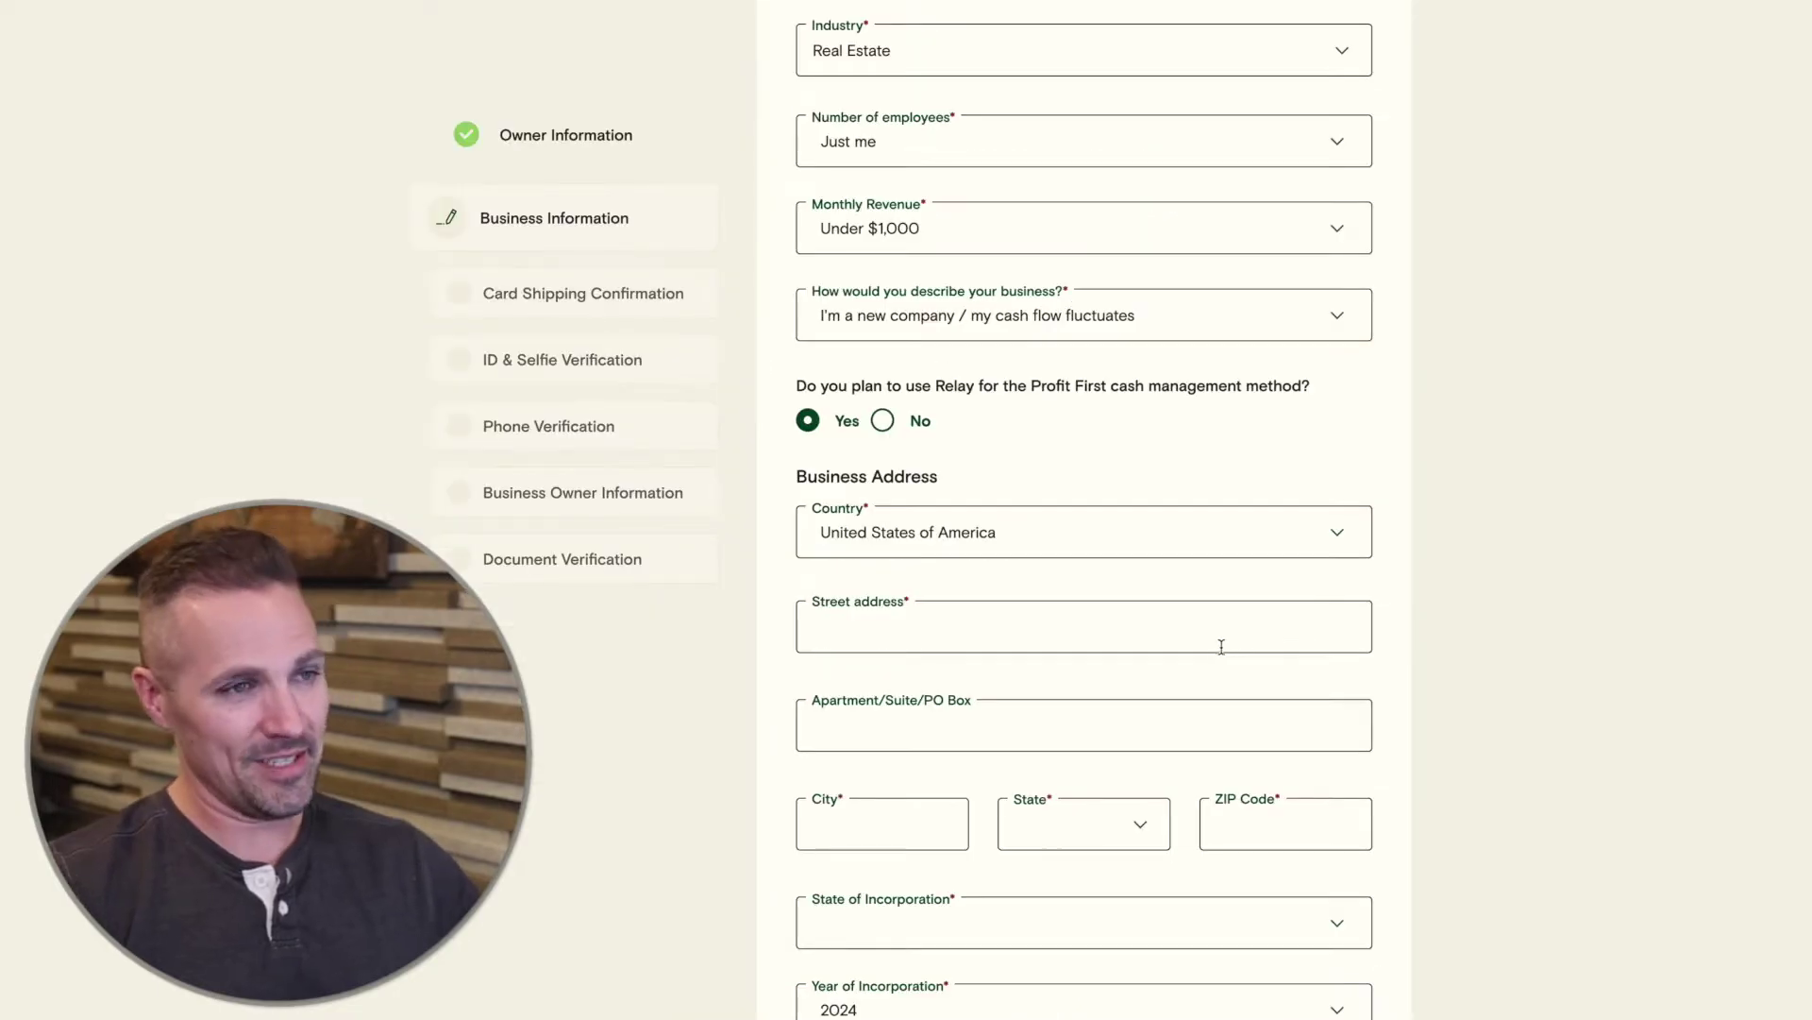
Step: Enter the business address and set the state of incorporation to Michigan
{"action": "left_click", "coordinate": [1223, 640]}
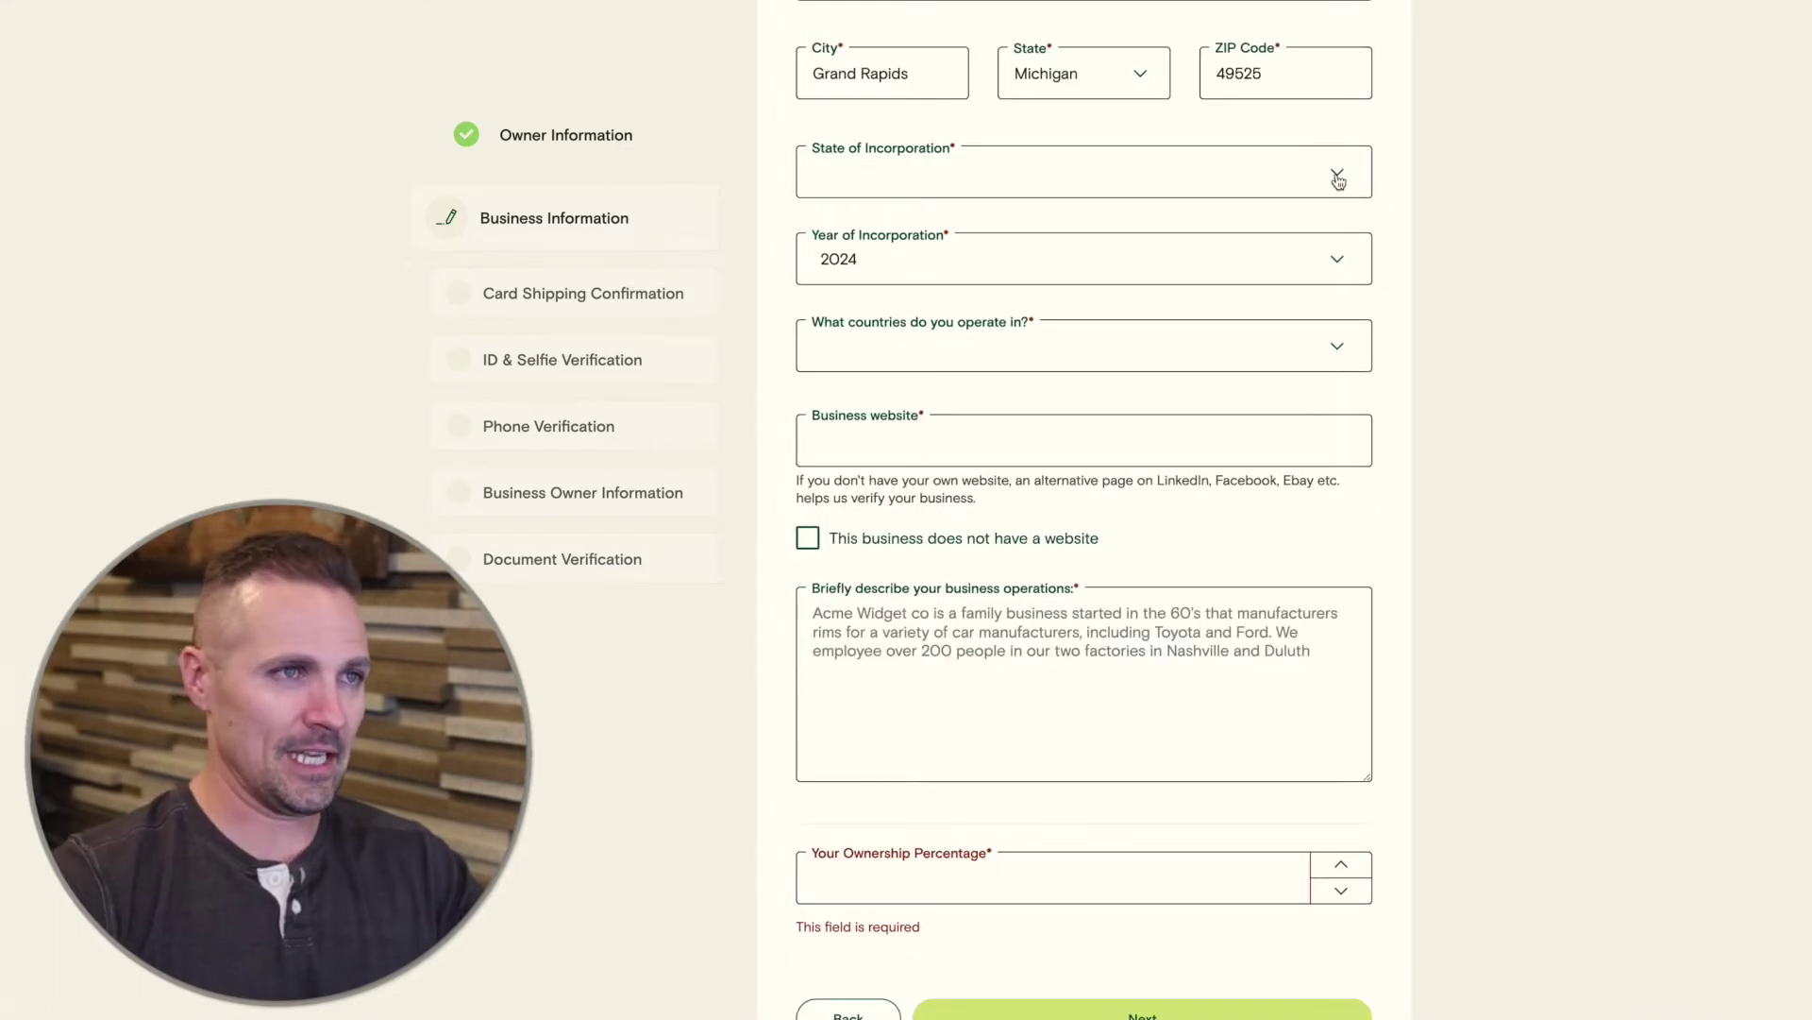
{"action": "left_click", "coordinate": [1338, 172]}
{"action": "type", "text": "mi"}
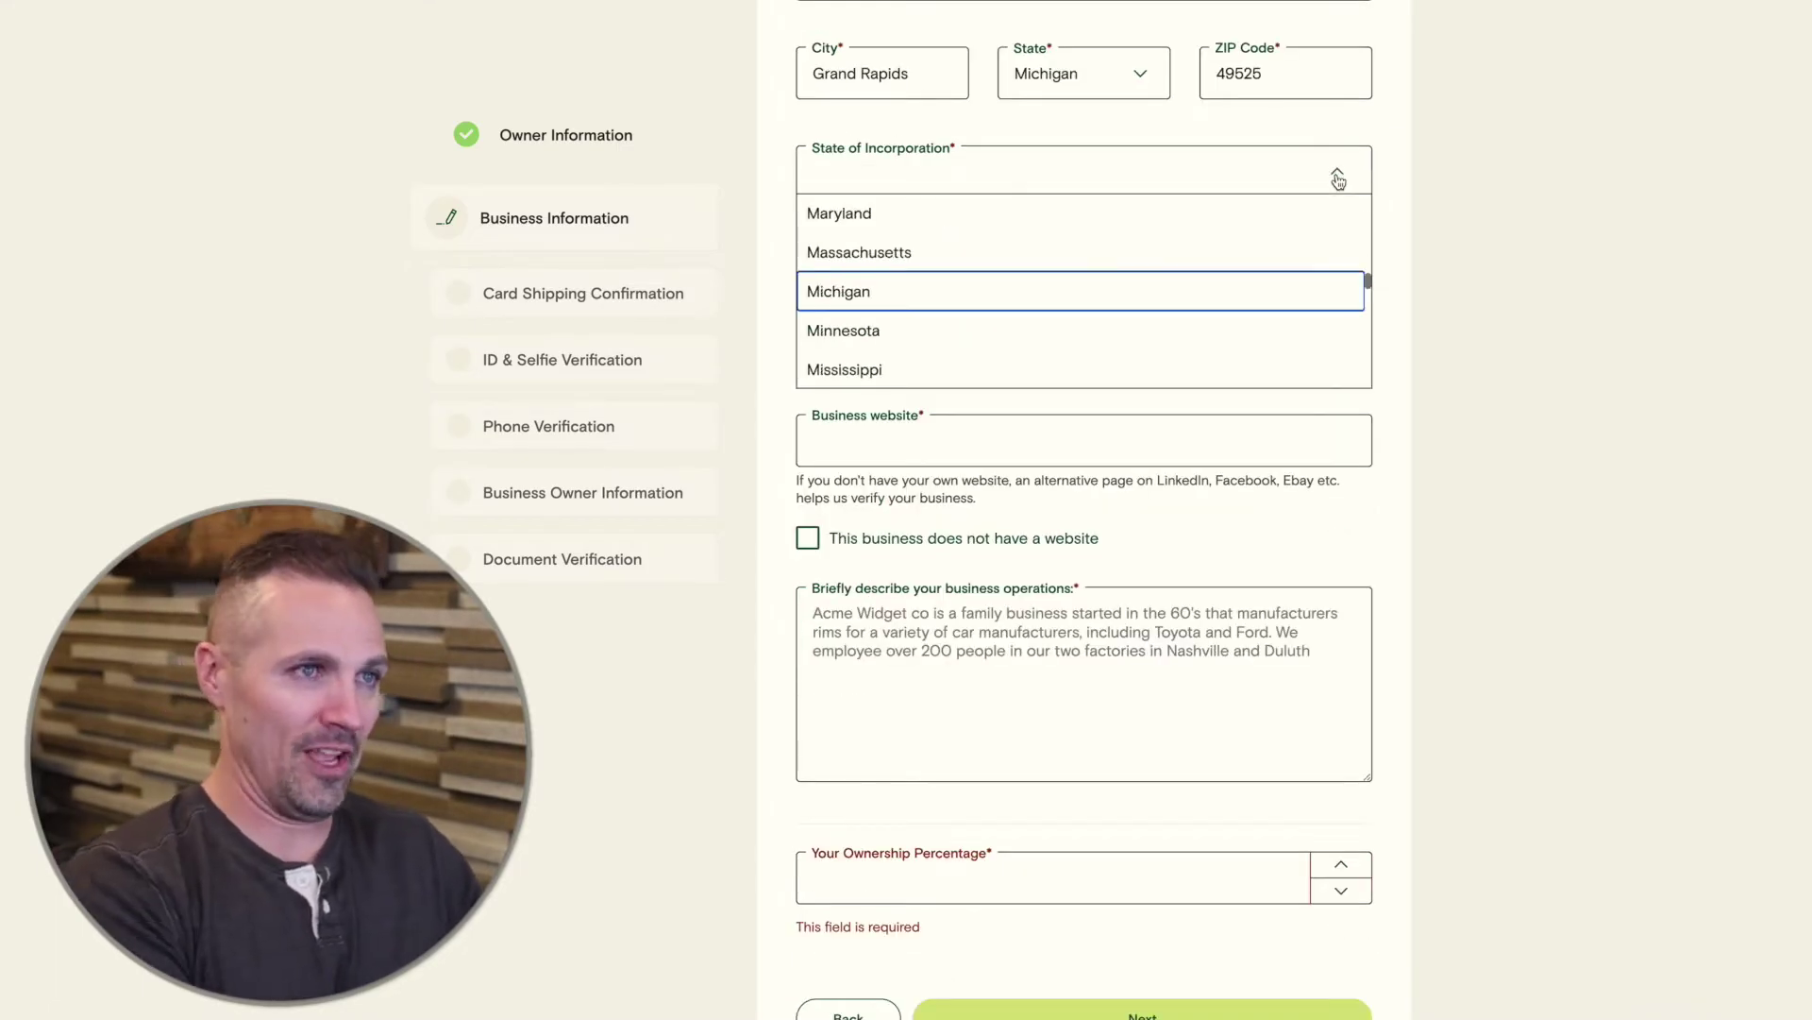
{"action": "left_click", "coordinate": [1260, 293]}
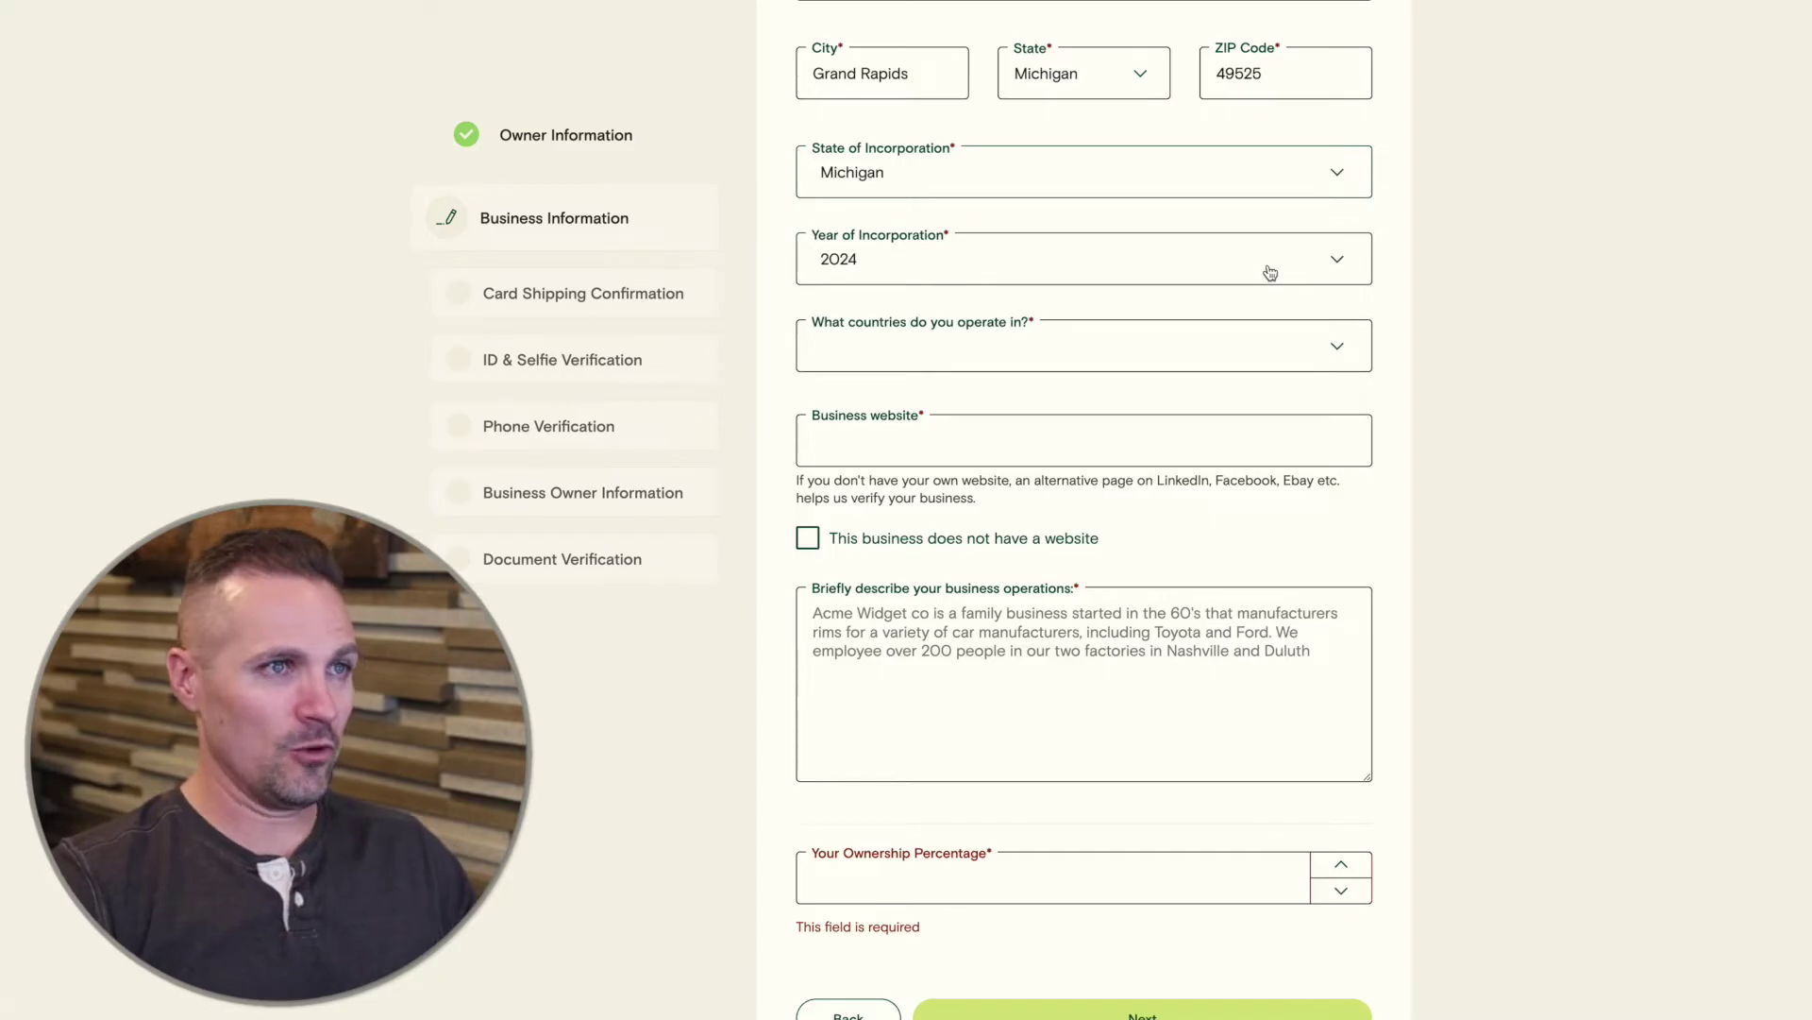
Step: Set the country of operation to United States of America and enter the business website
{"action": "left_click", "coordinate": [1340, 349]}
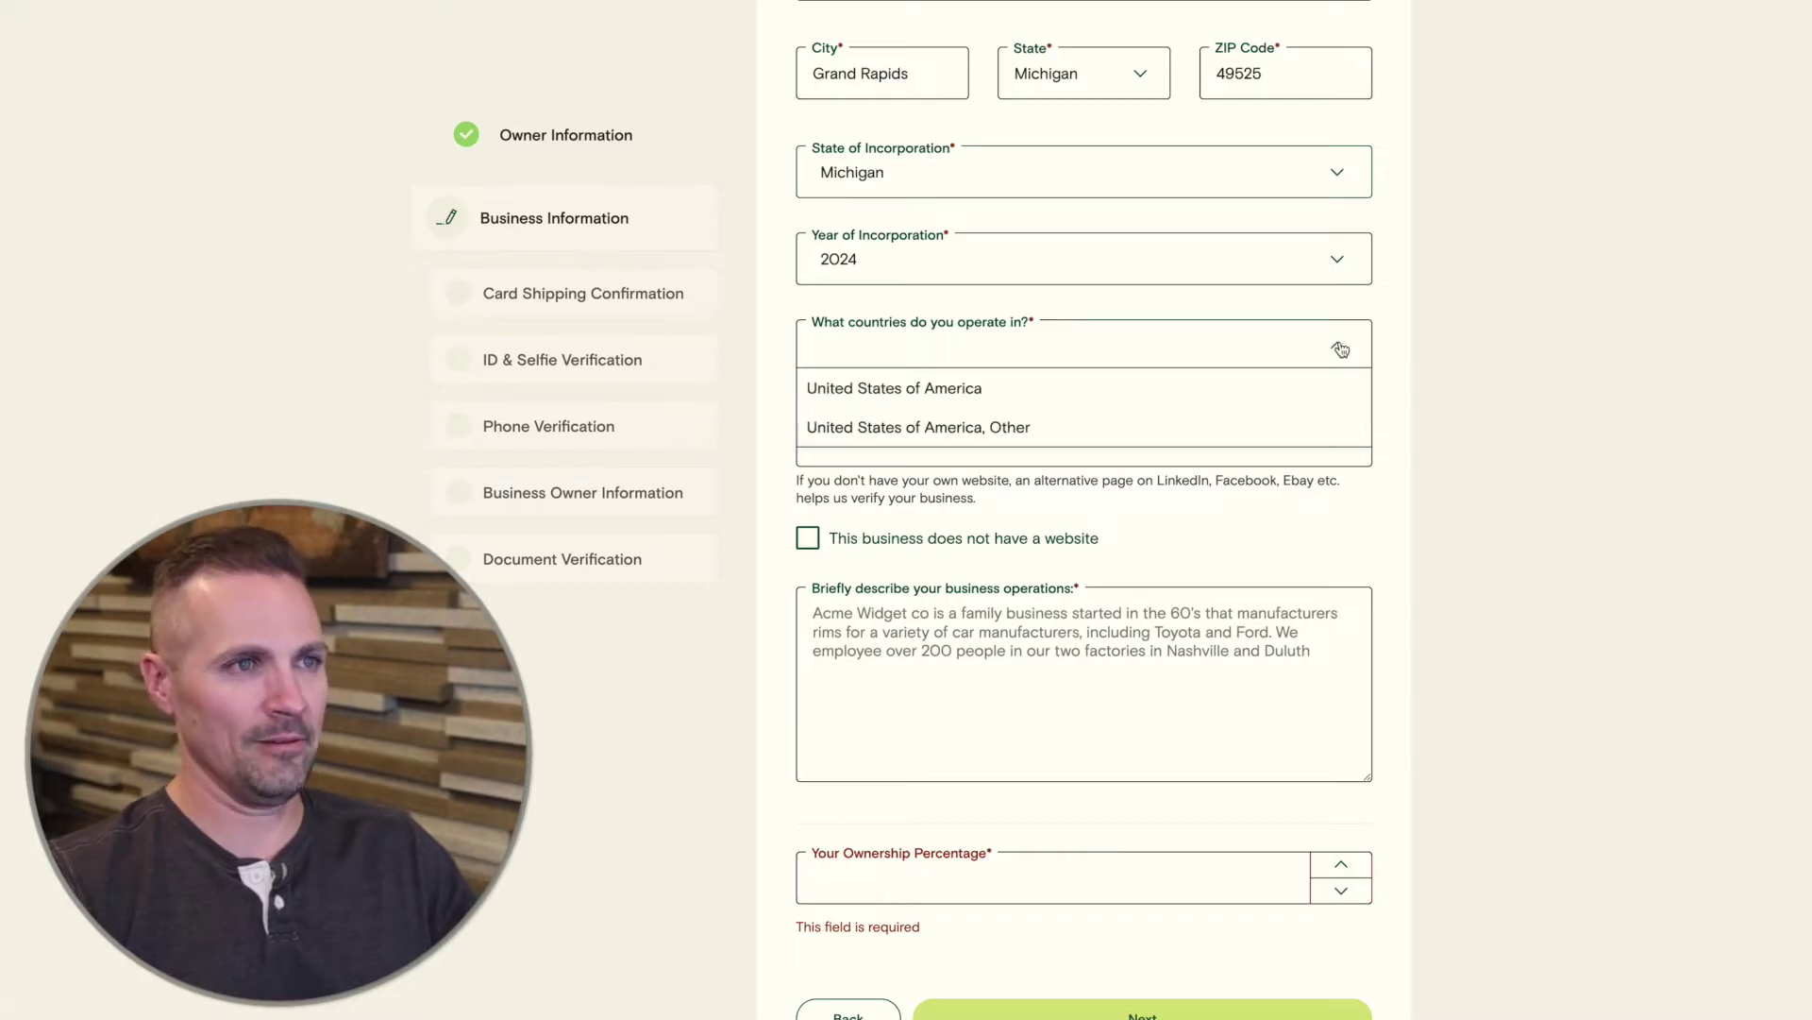
{"action": "left_click", "coordinate": [934, 375]}
{"action": "left_click", "coordinate": [996, 439]}
{"action": "key", "text": "ctrl+v"}
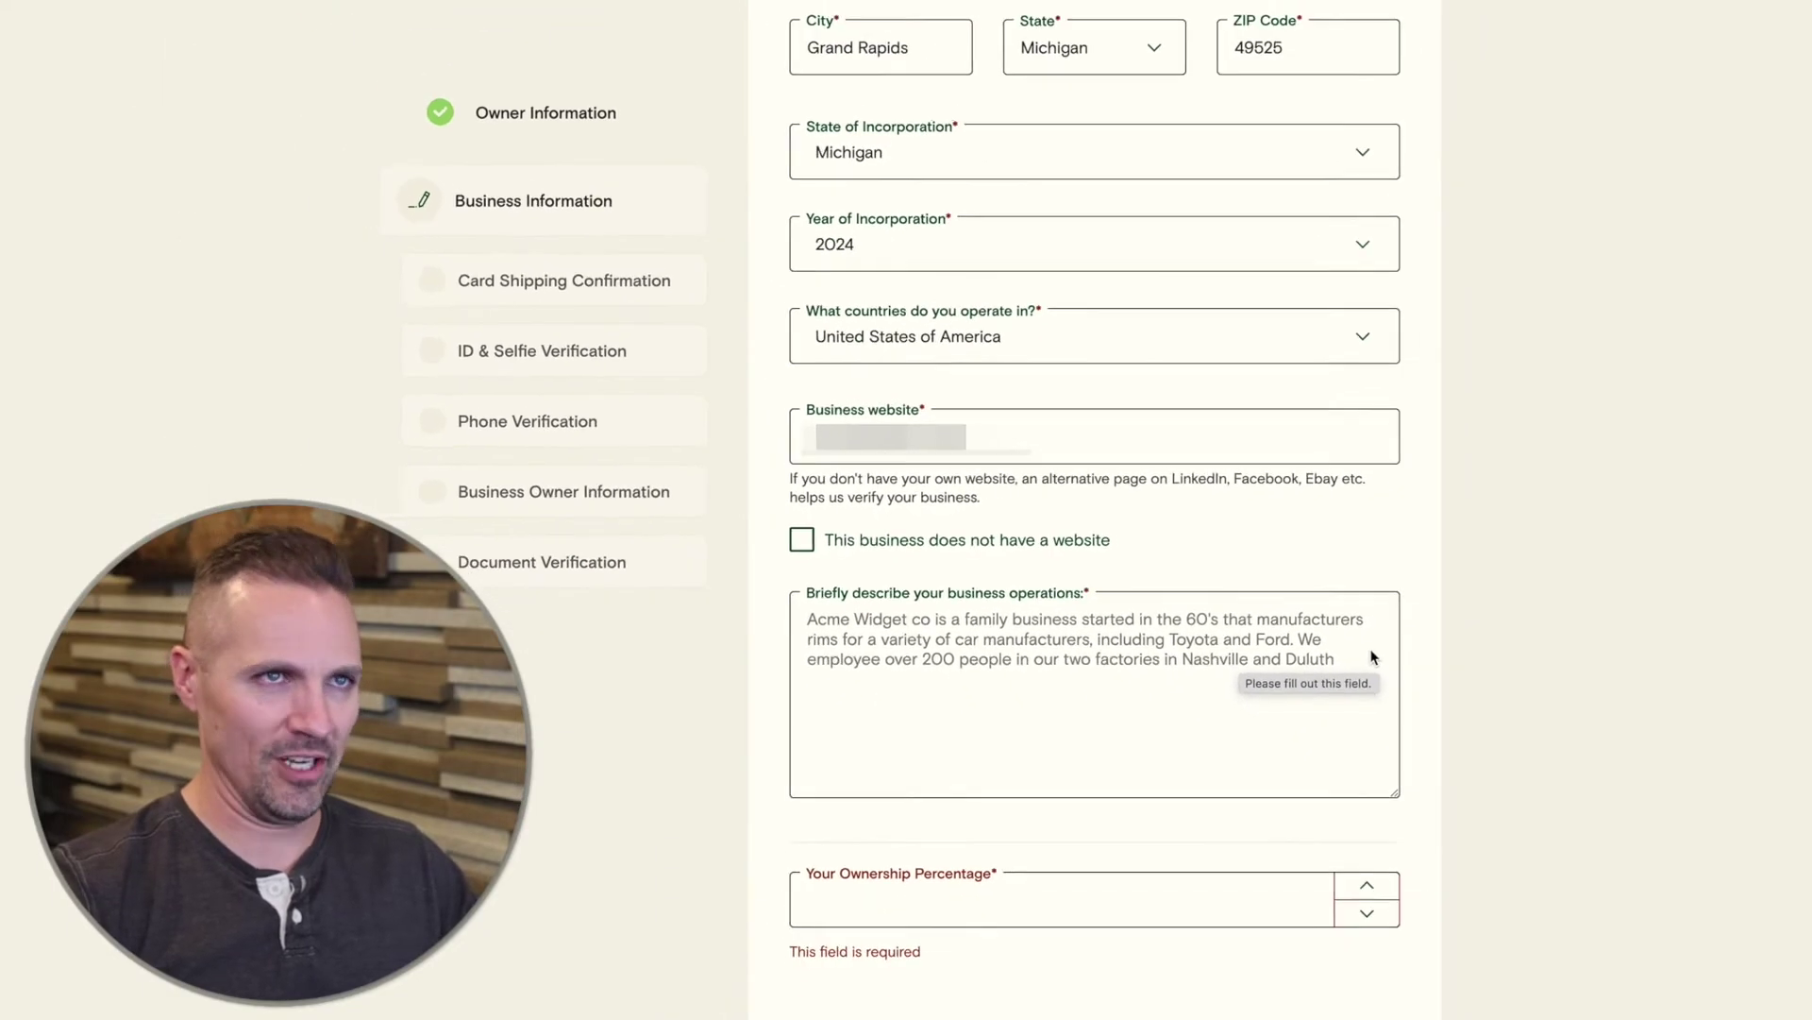
Step: Fill in the description of the business operations and set the ownership percentage to 100
{"action": "left_click", "coordinate": [1372, 656]}
{"action": "key", "text": "ctrl+v"}
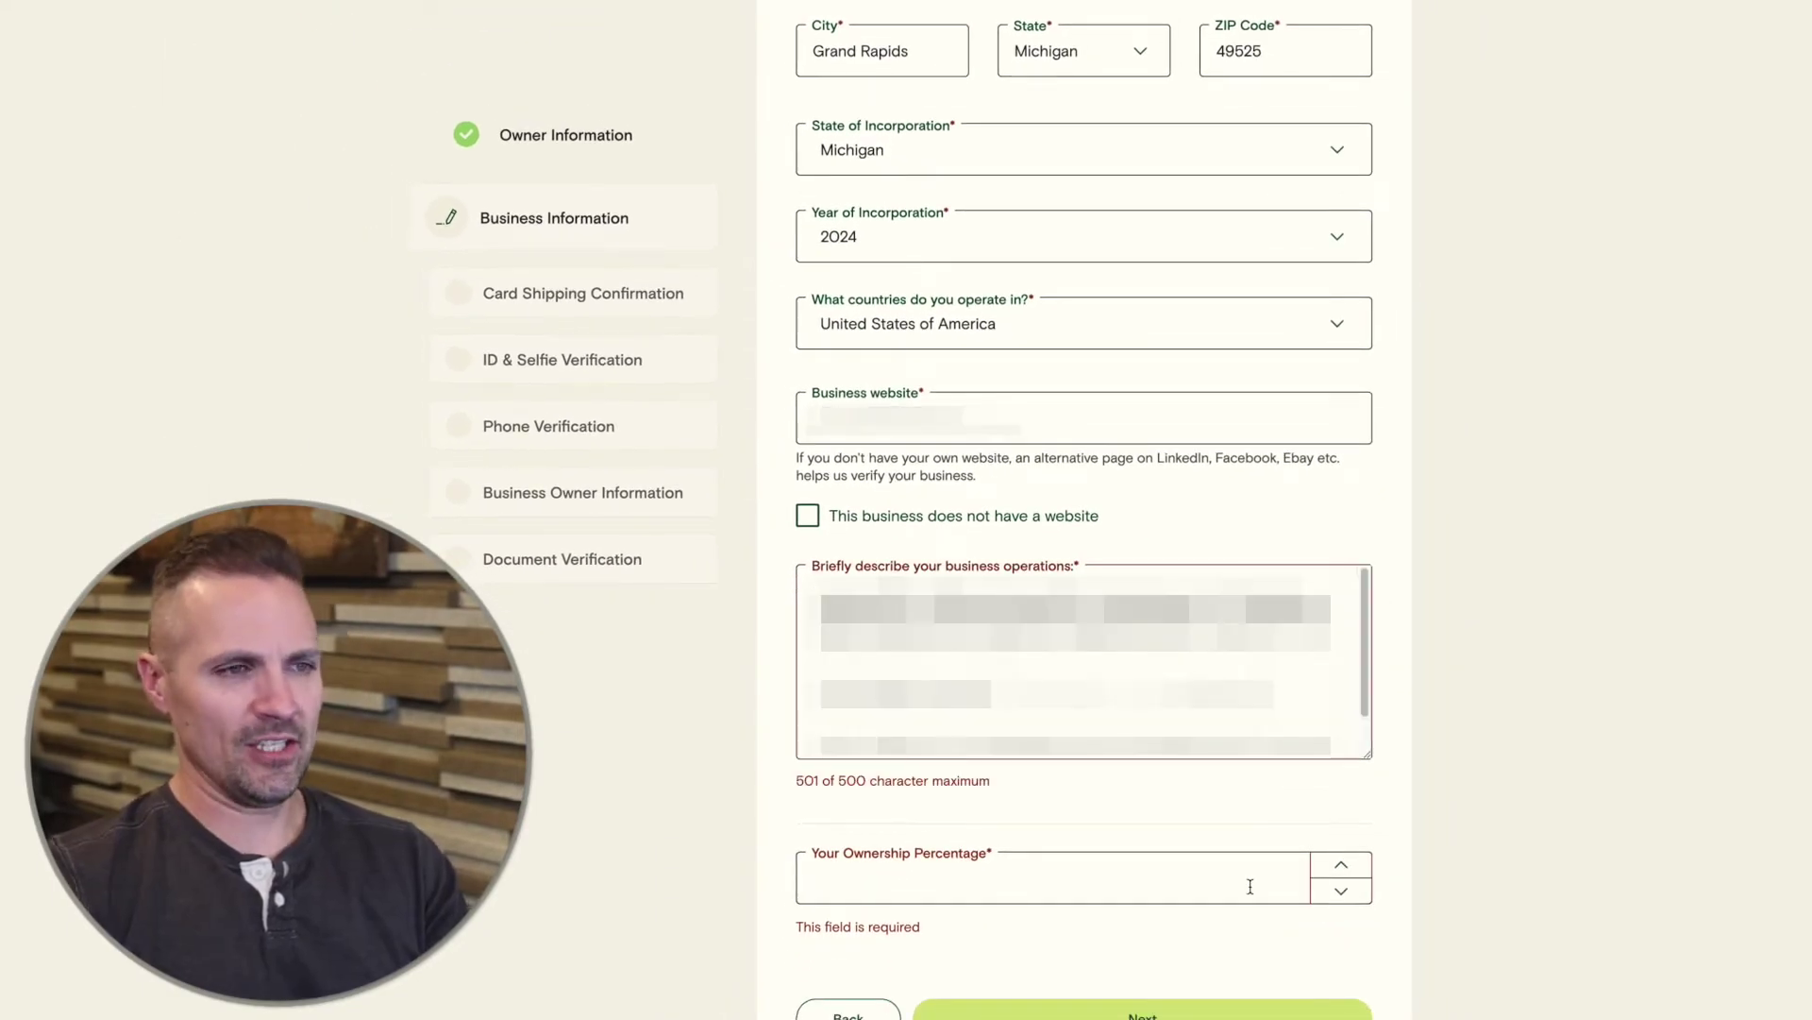
{"action": "left_click", "coordinate": [1249, 886]}
{"action": "type", "text": "100"}
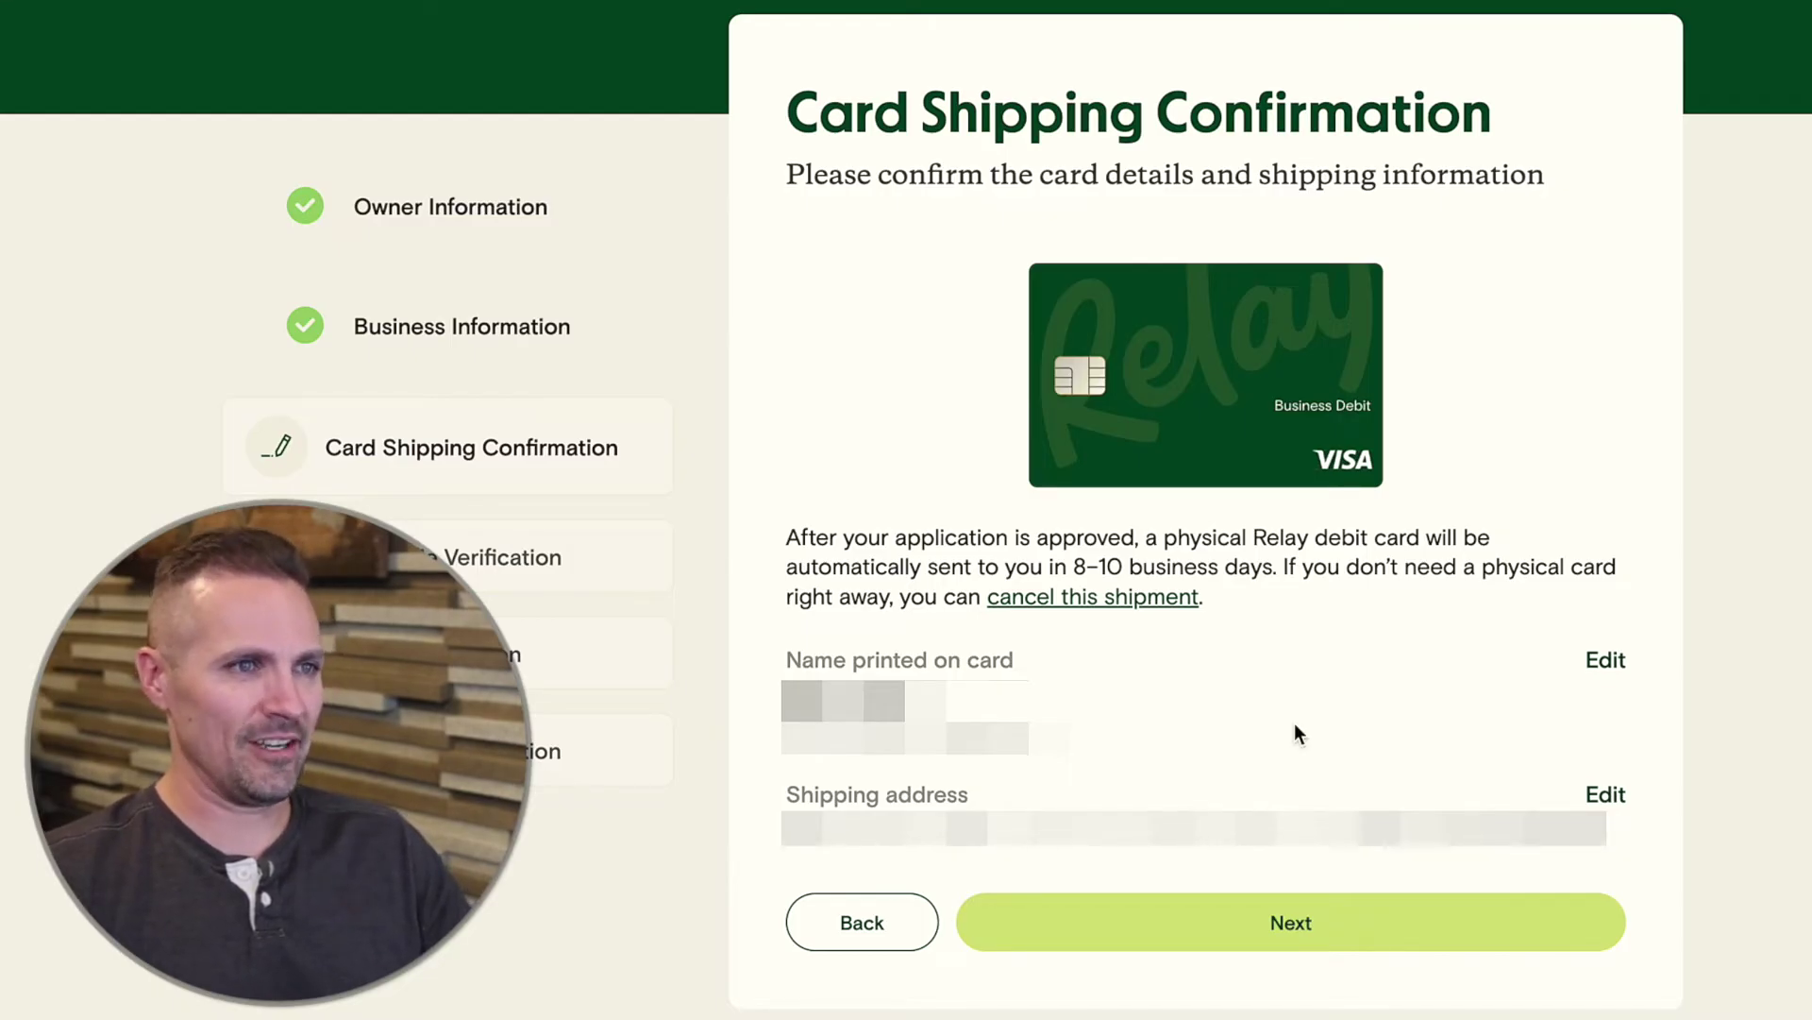
Step: Confirm the debit card shipping details and submit the phone verification code with the device remembered for 30 days
{"action": "left_click", "coordinate": [1298, 925]}
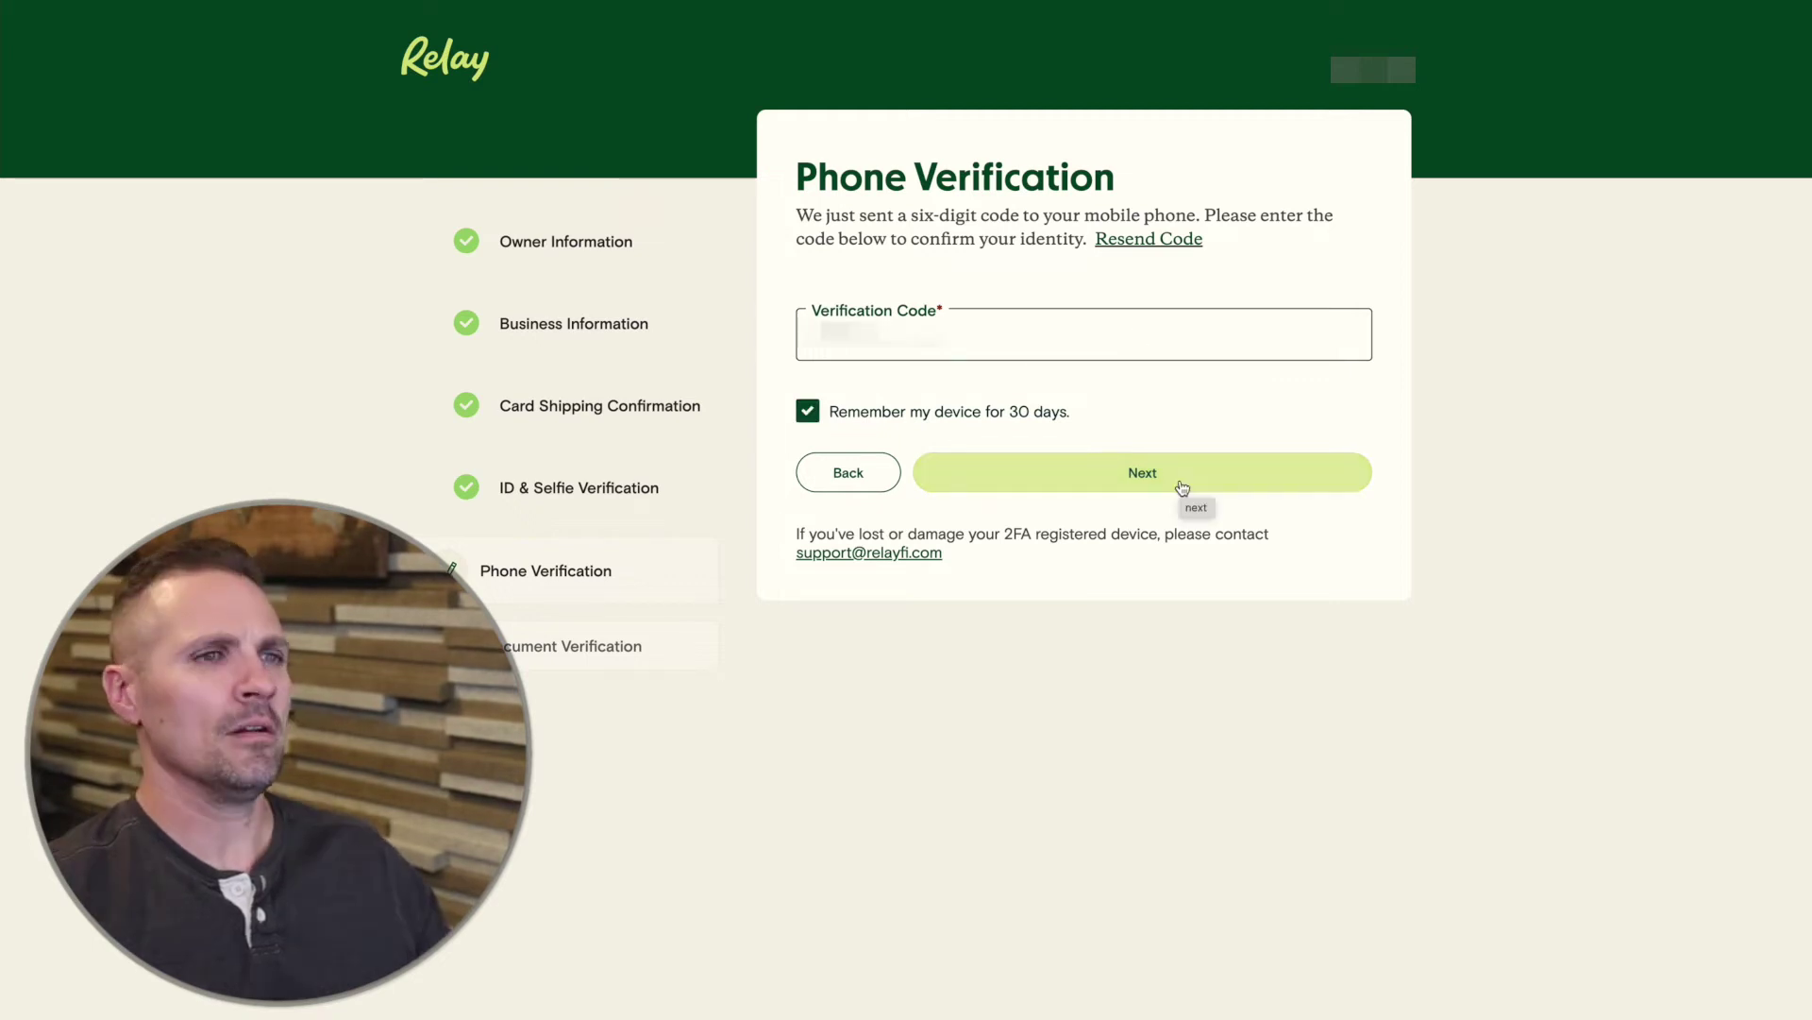
{"action": "left_click", "coordinate": [1182, 484]}
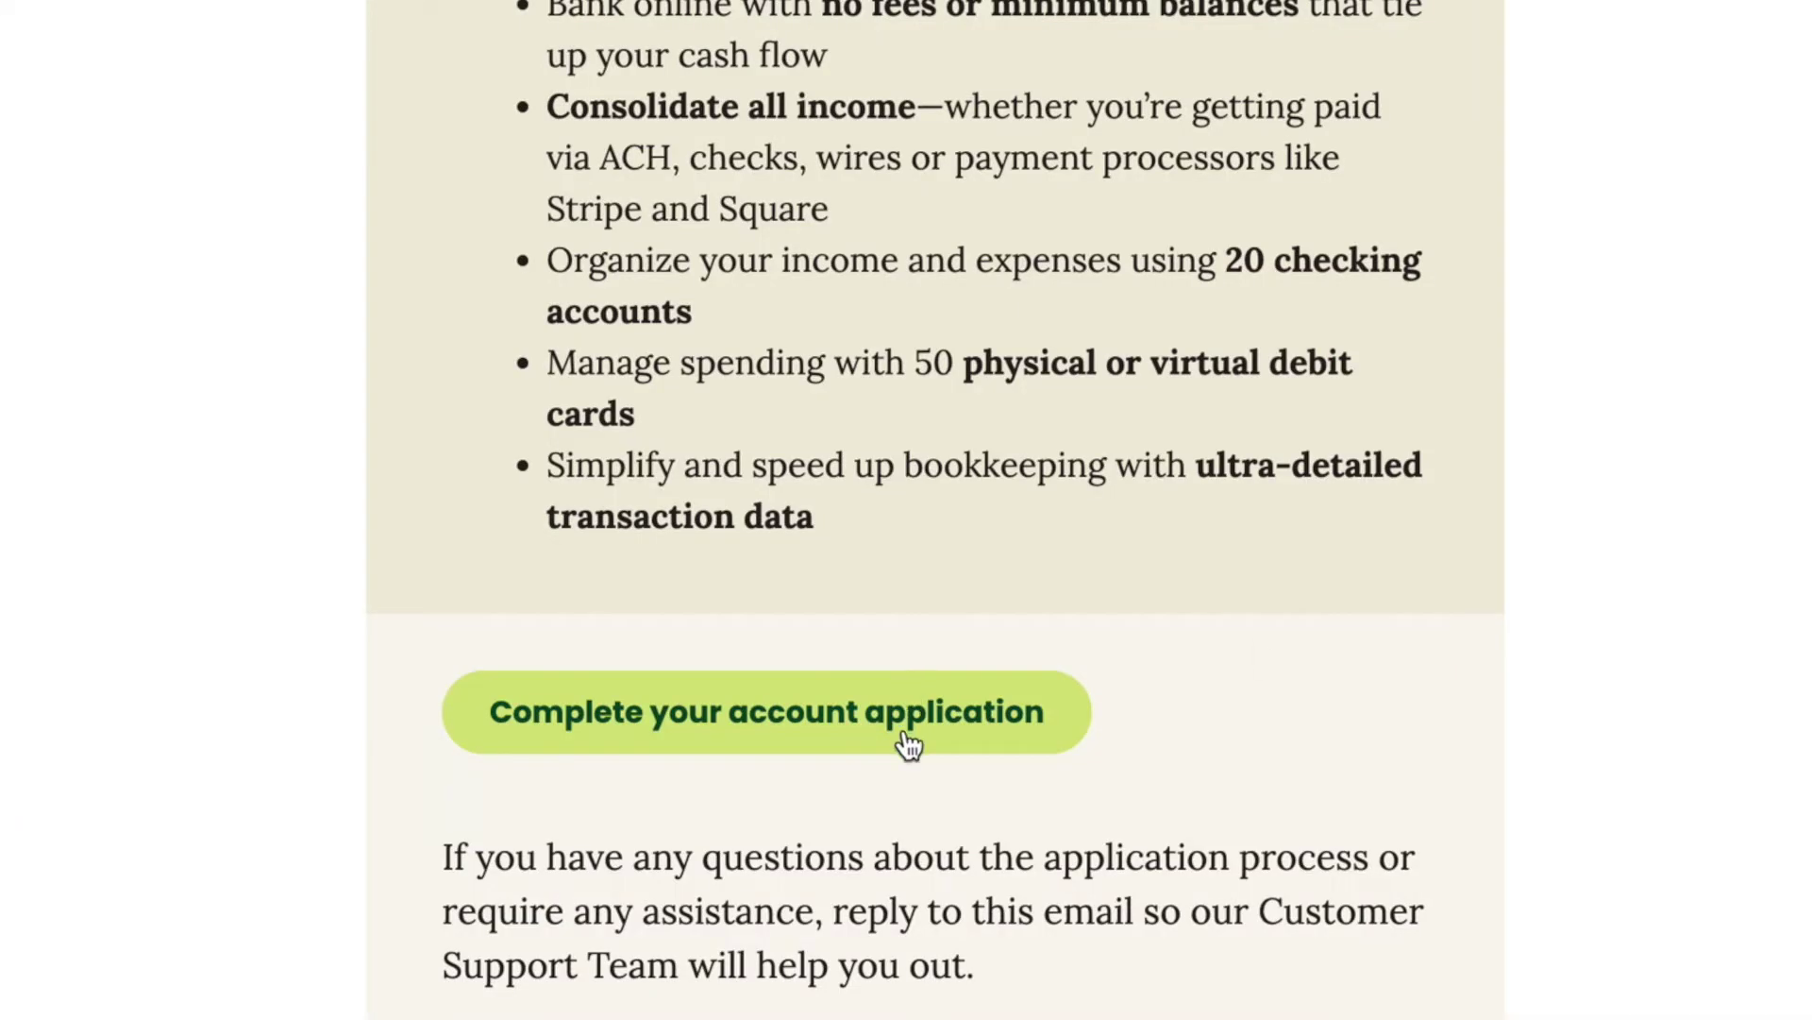
Step: Follow the email's link to complete the account application and open the pending organization's application
{"action": "left_click", "coordinate": [906, 742]}
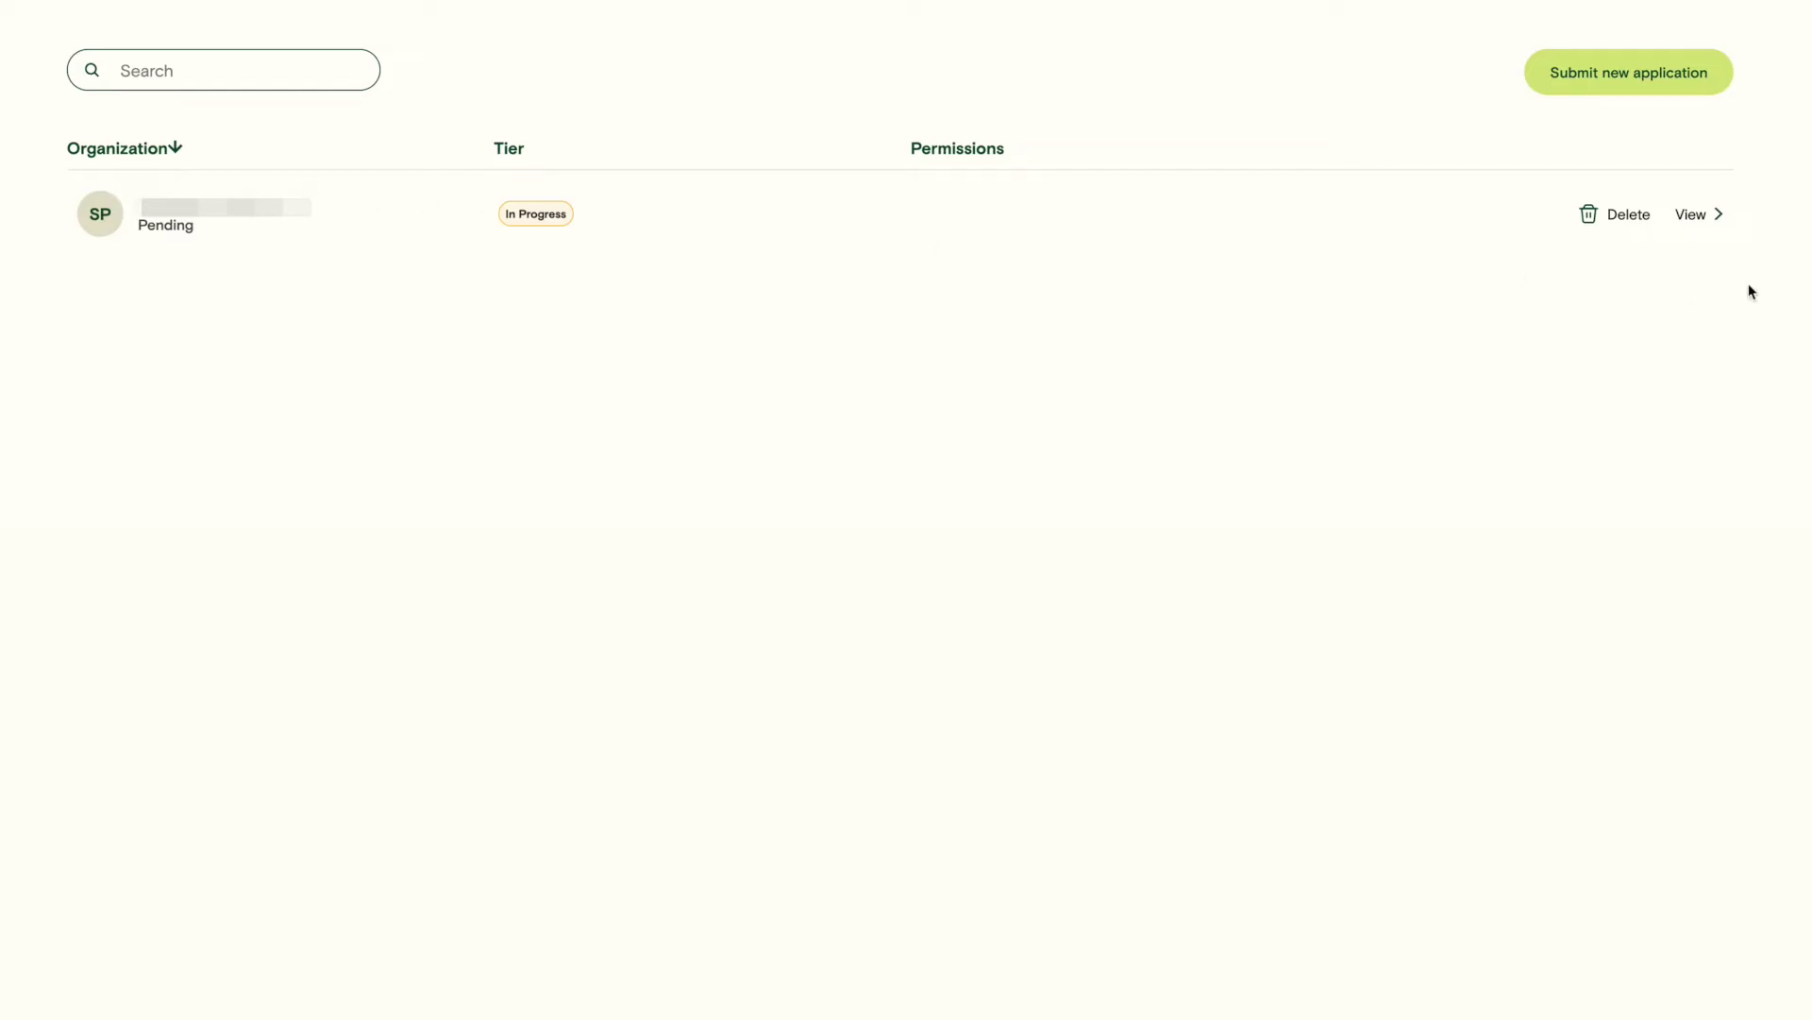
{"action": "left_click", "coordinate": [1697, 214]}
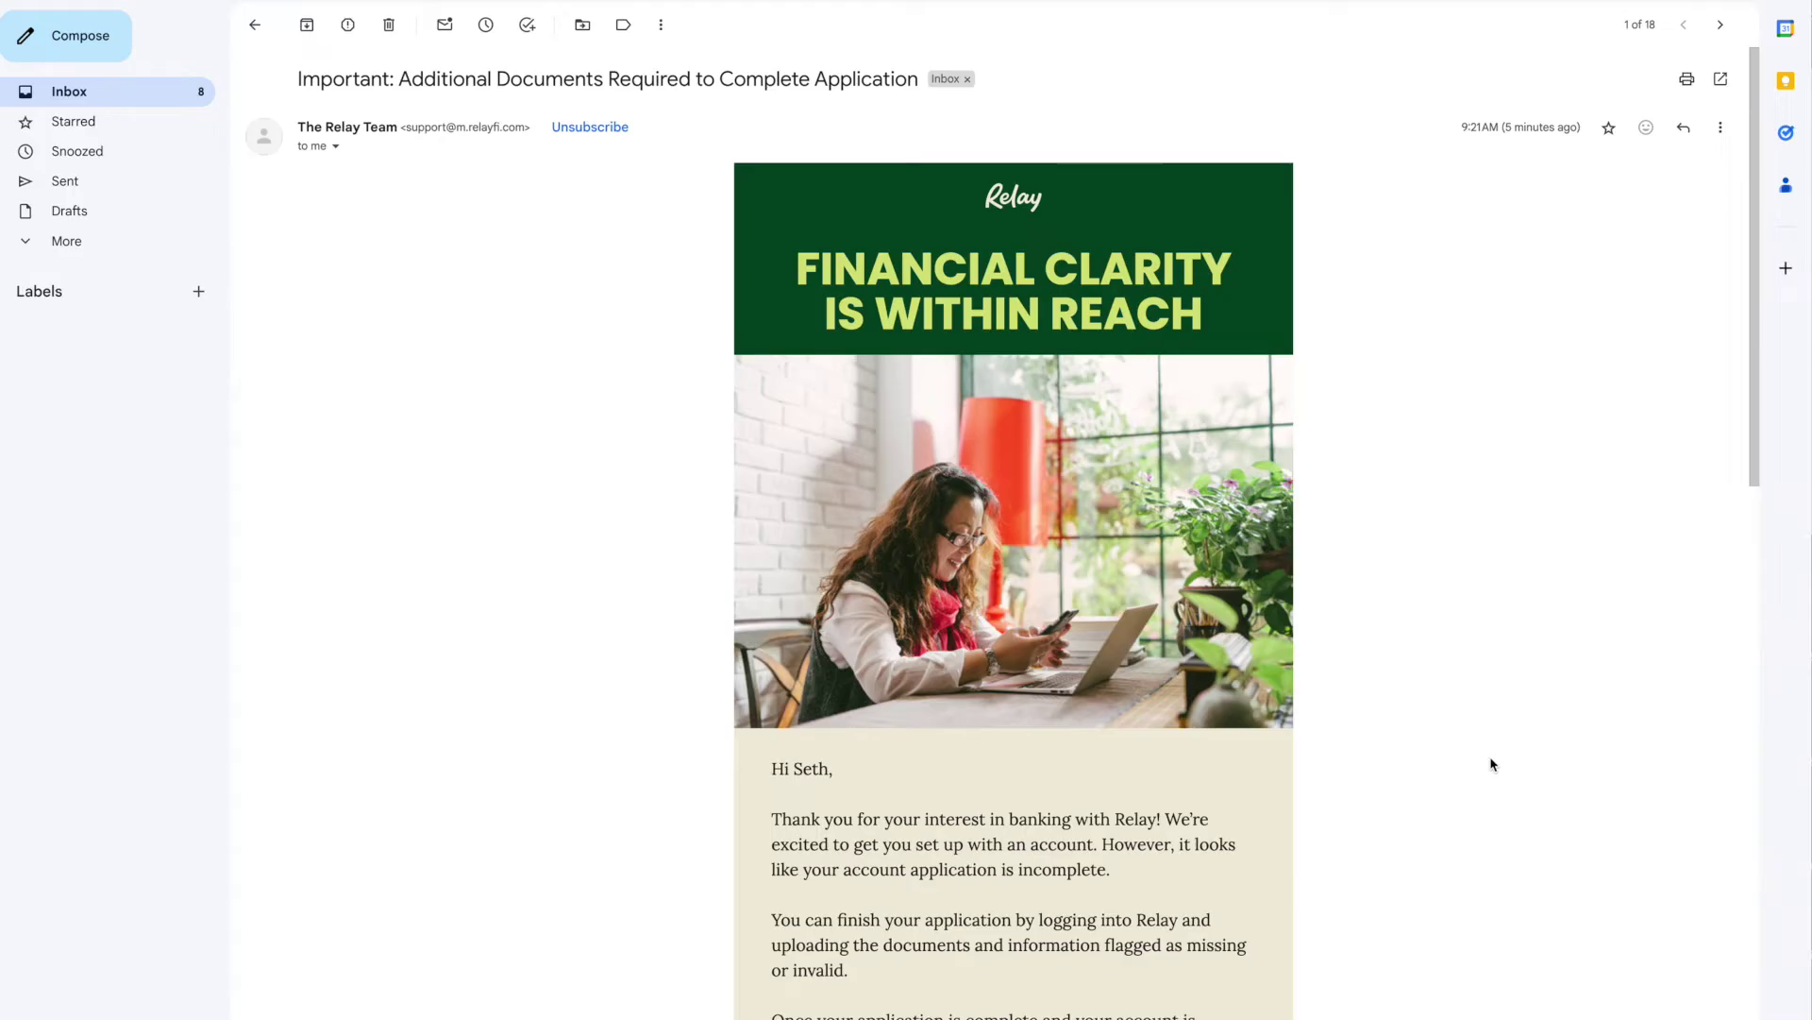
Step: Start a reply to the Relay Team's additional documents email, and open the address verification upload in Relay
{"action": "scroll", "coordinate": [1492, 764], "scroll_direction": "down", "scroll_amount": 10}
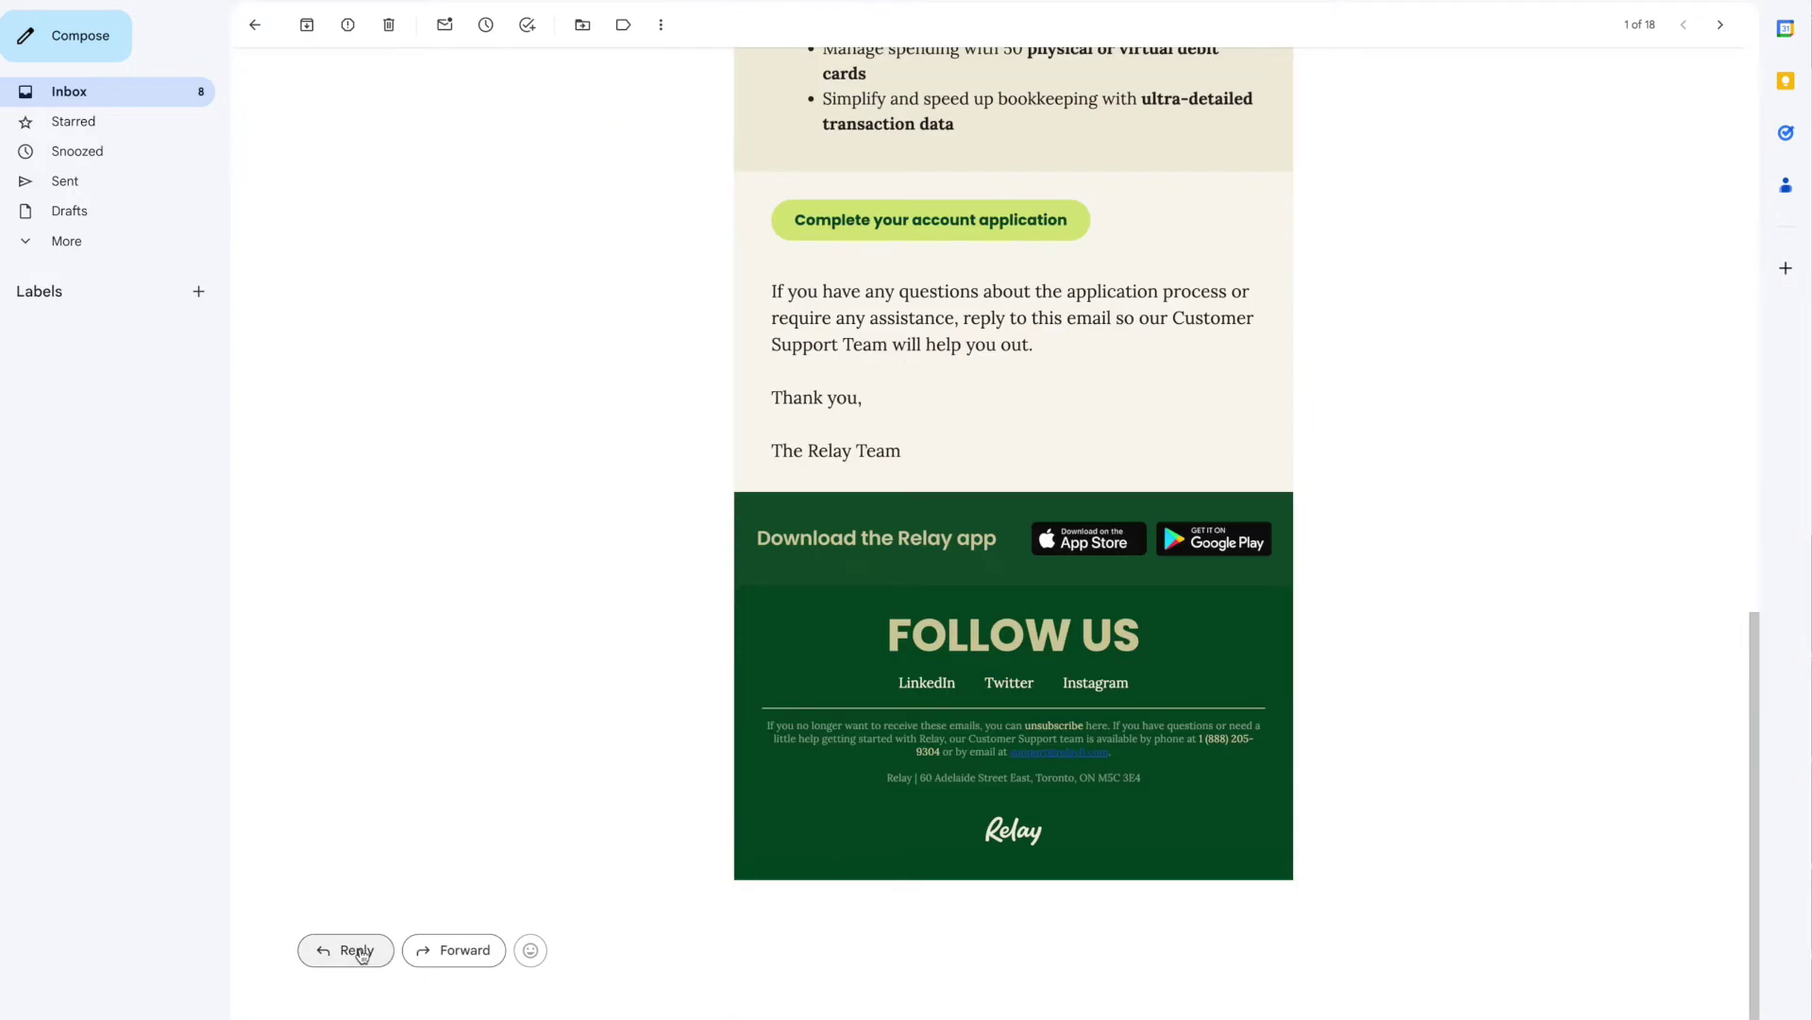
{"action": "left_click", "coordinate": [359, 953]}
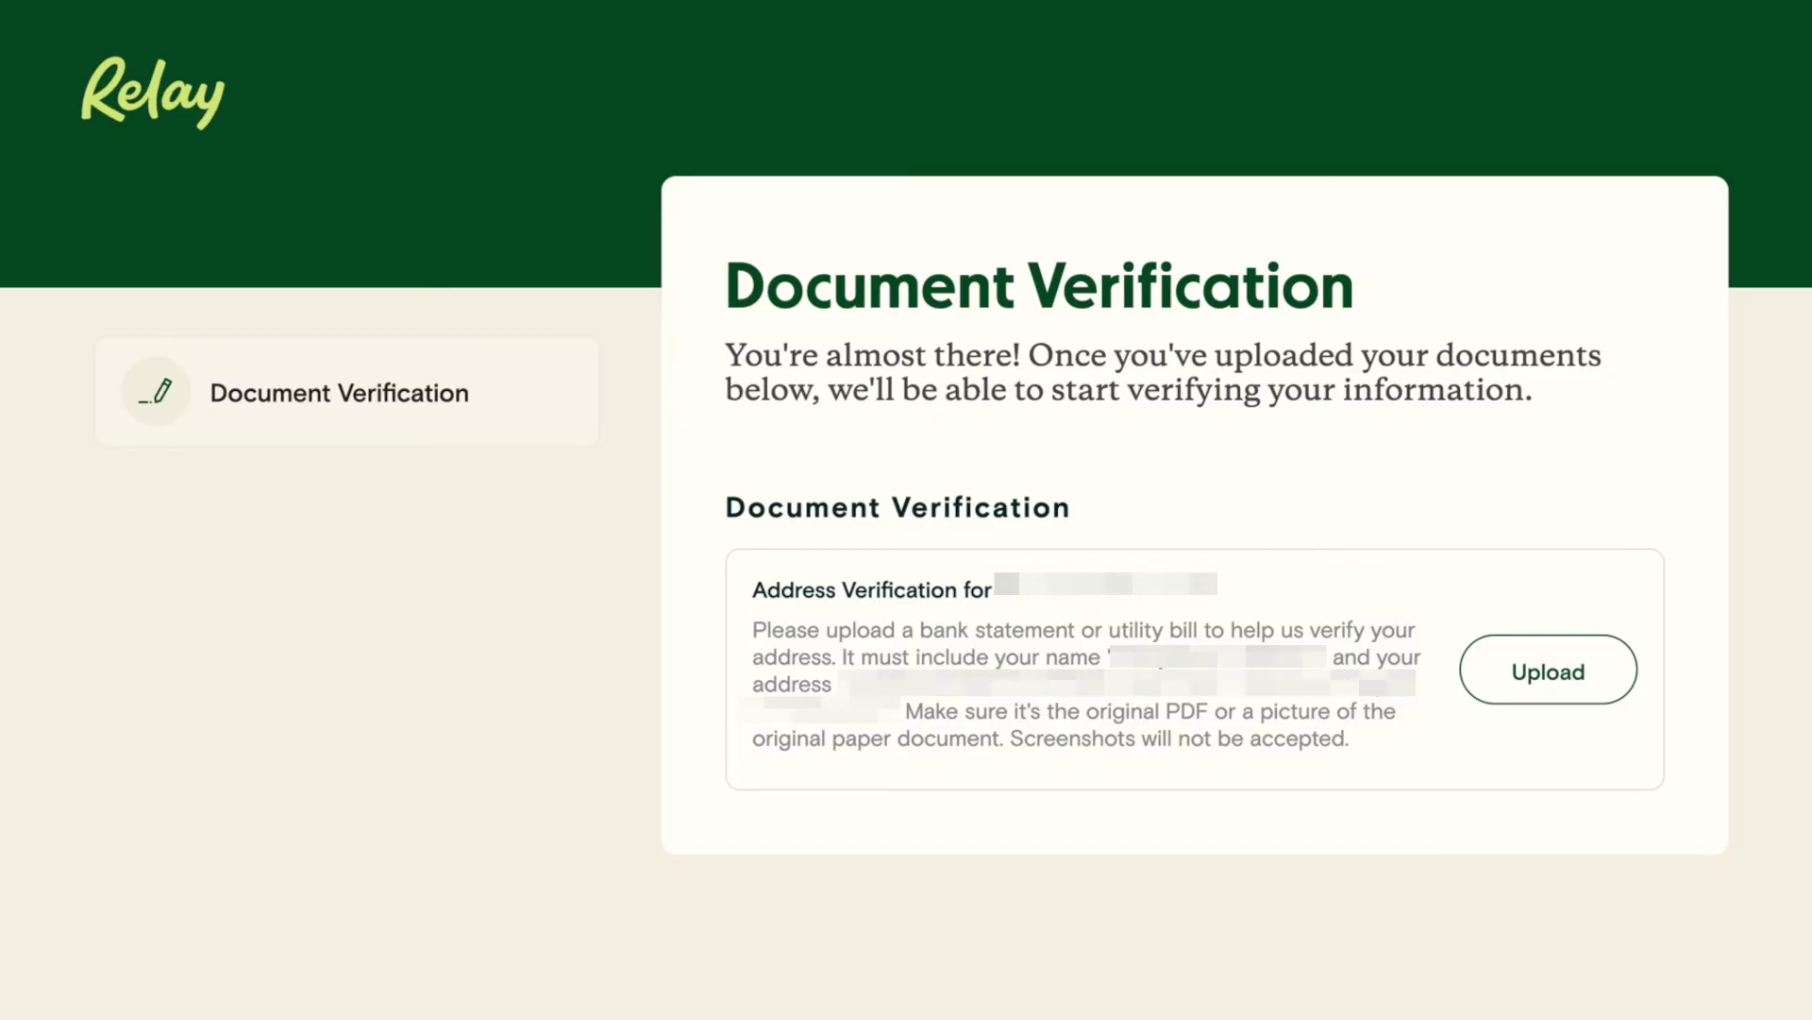
{"action": "left_click", "coordinate": [1580, 692]}
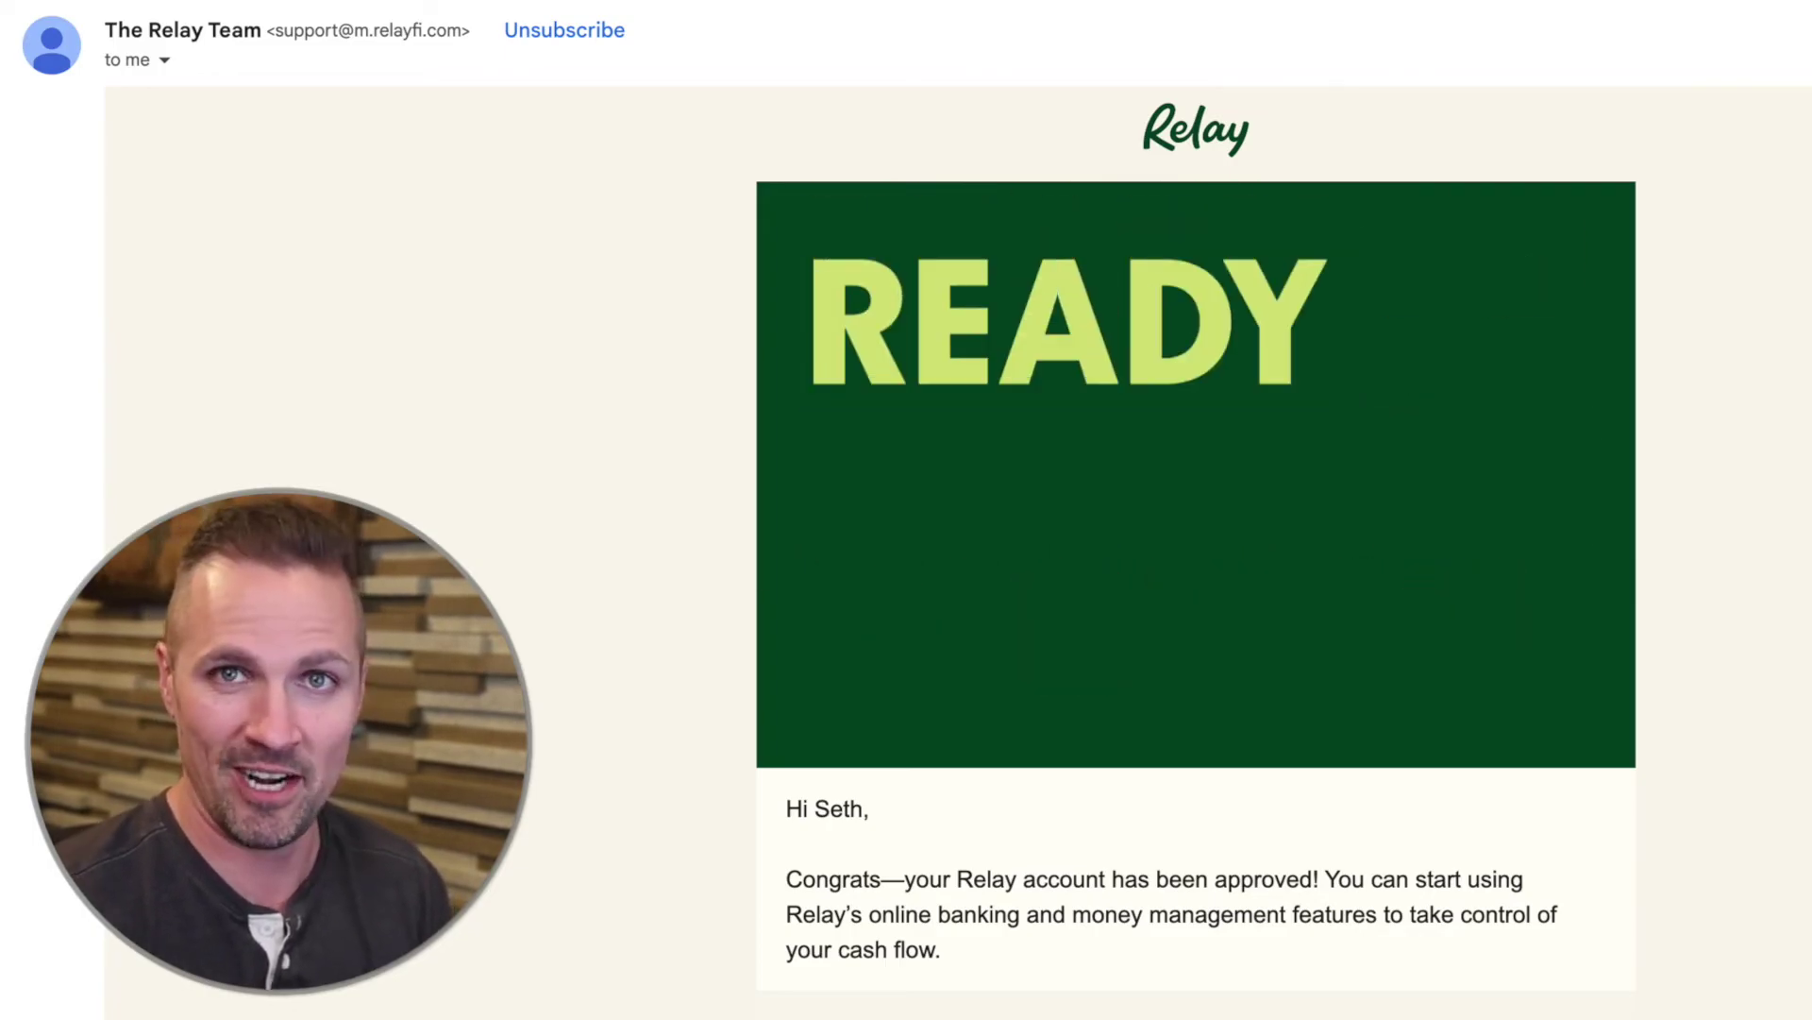
Step: Read through the account approval email and open the Relay account from it
{"action": "scroll", "coordinate": [1196, 510], "scroll_direction": "down", "scroll_amount": 10}
{"action": "scroll", "coordinate": [1196, 509], "scroll_direction": "down", "scroll_amount": 8}
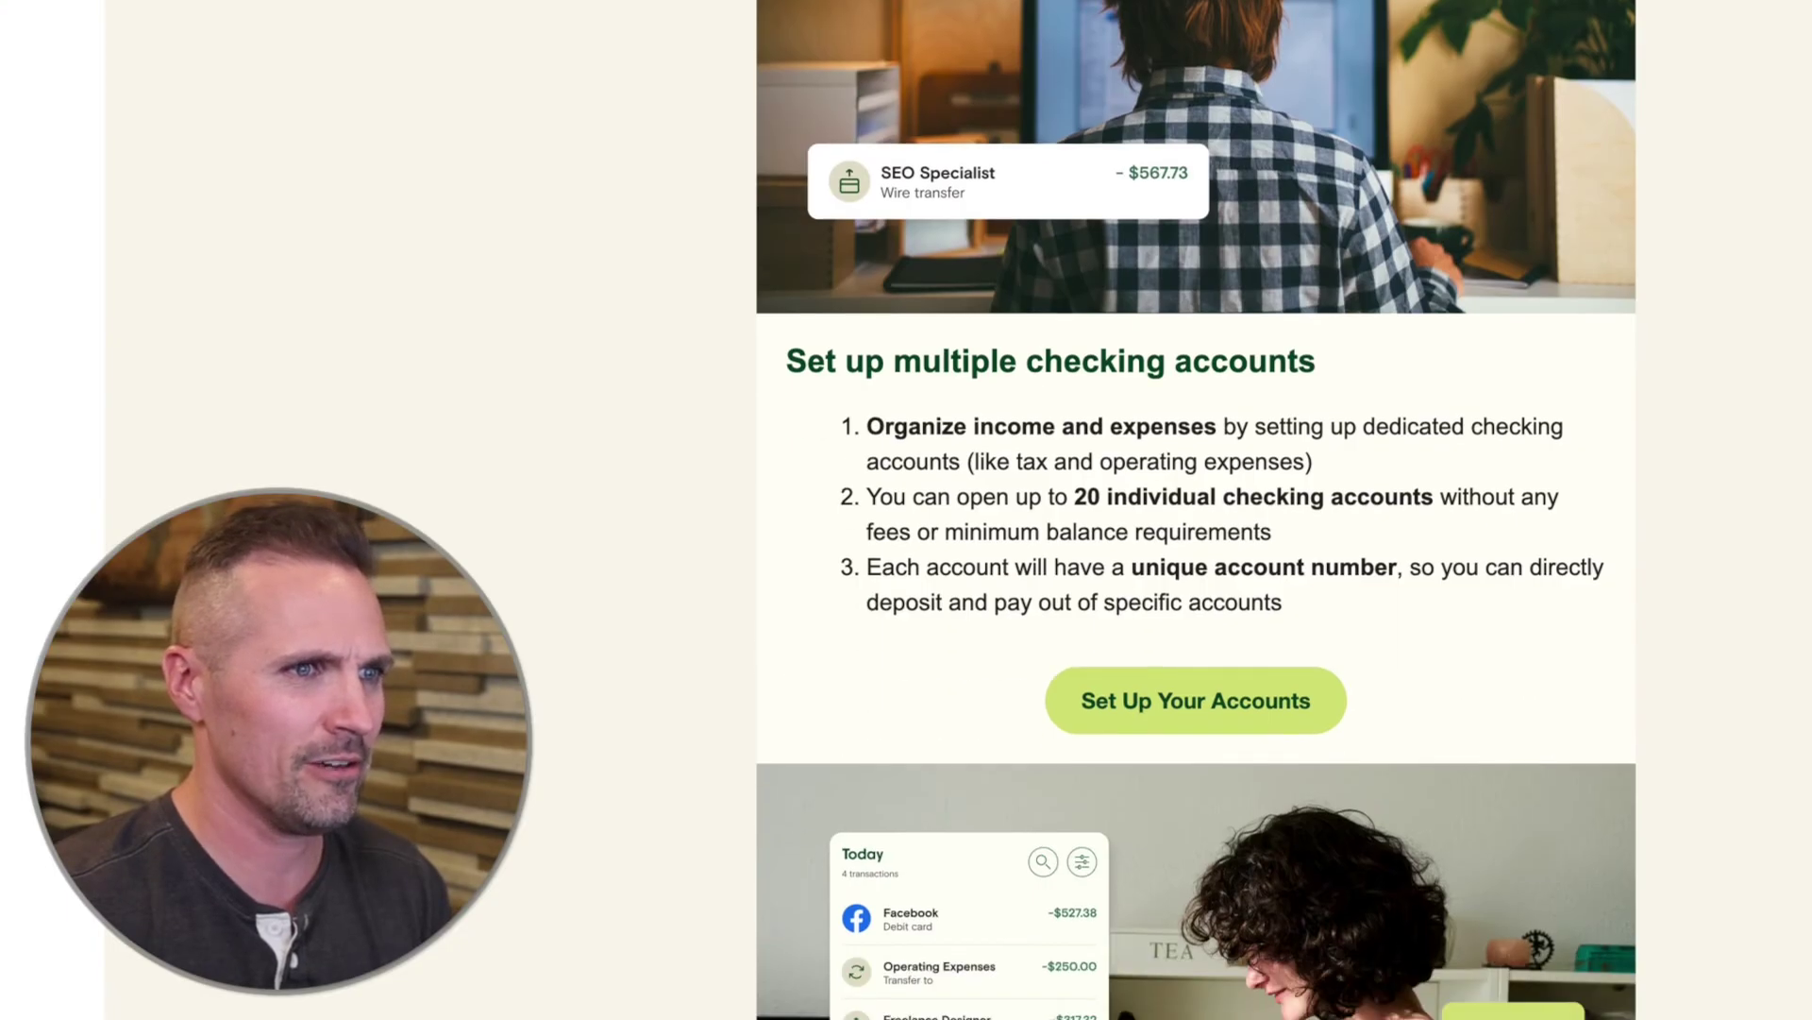
{"action": "scroll", "coordinate": [1171, 506], "scroll_direction": "up", "scroll_amount": 7}
{"action": "left_click", "coordinate": [1173, 505]}
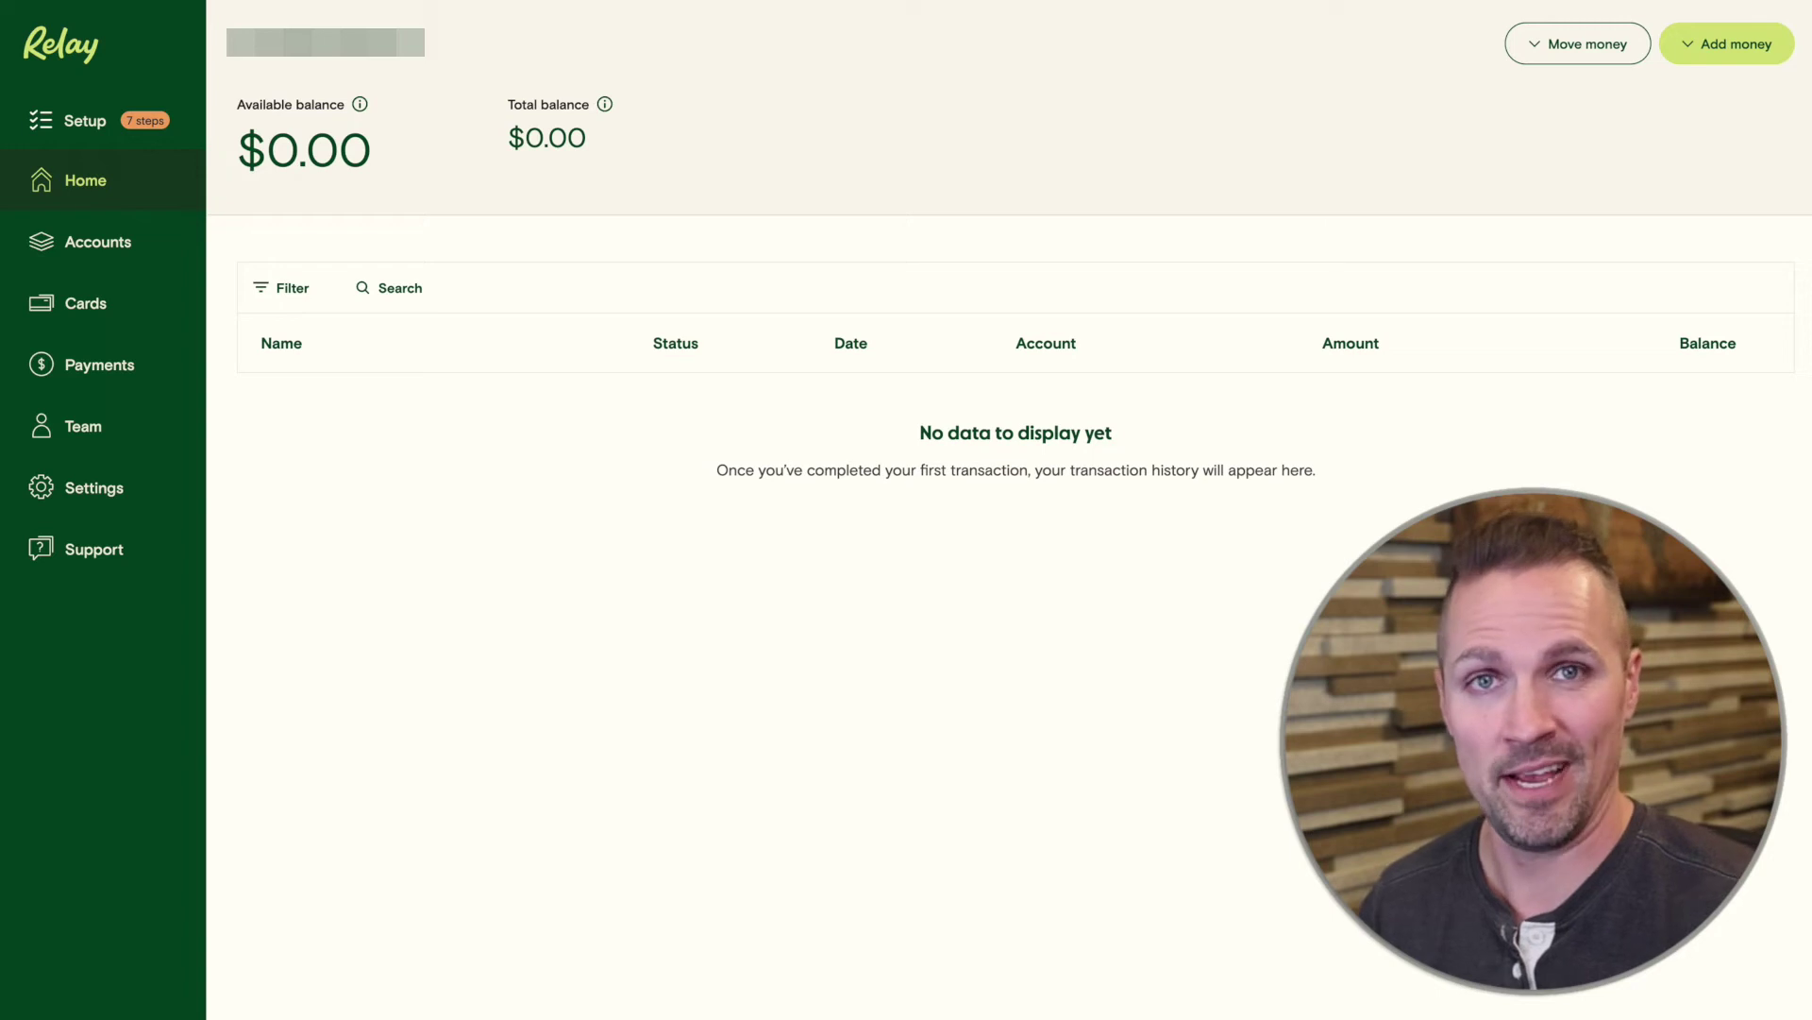
Step: Start adding money from an external account through Finicity, select Lake Michigan Credit Union as the bank, and proceed to its login
{"action": "left_click", "coordinate": [1689, 50]}
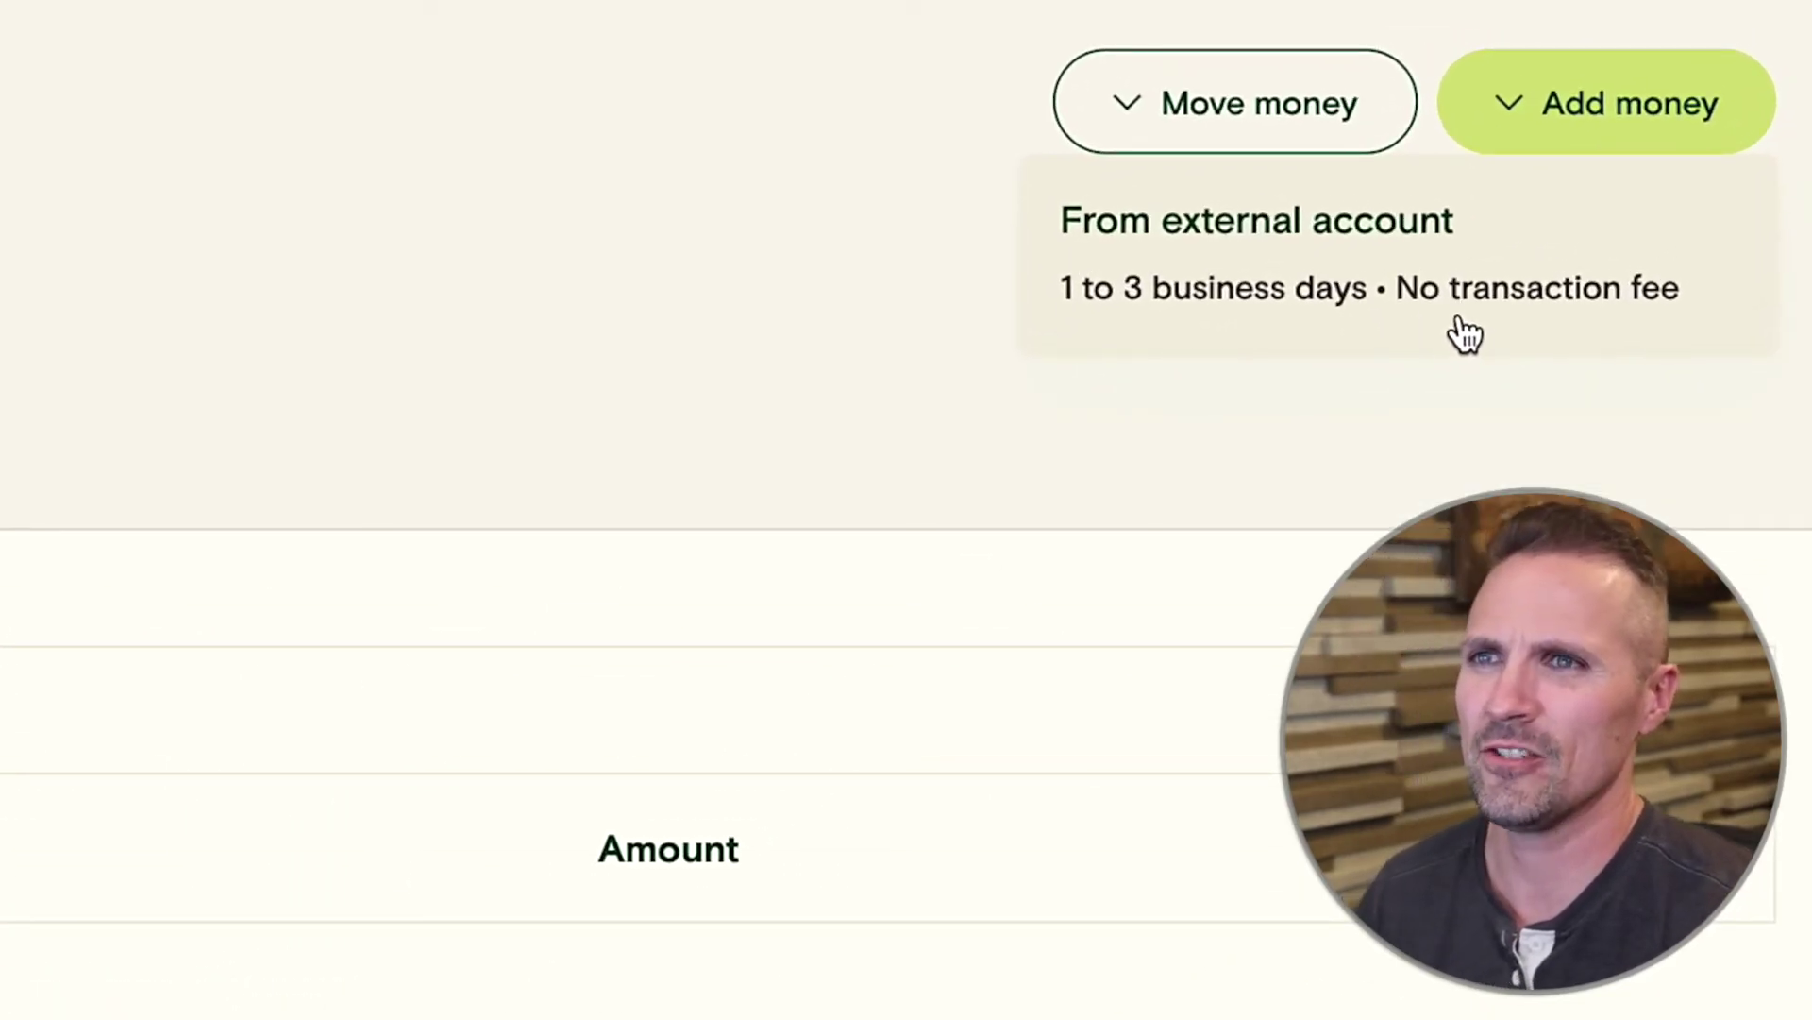
{"action": "left_click", "coordinate": [1445, 274]}
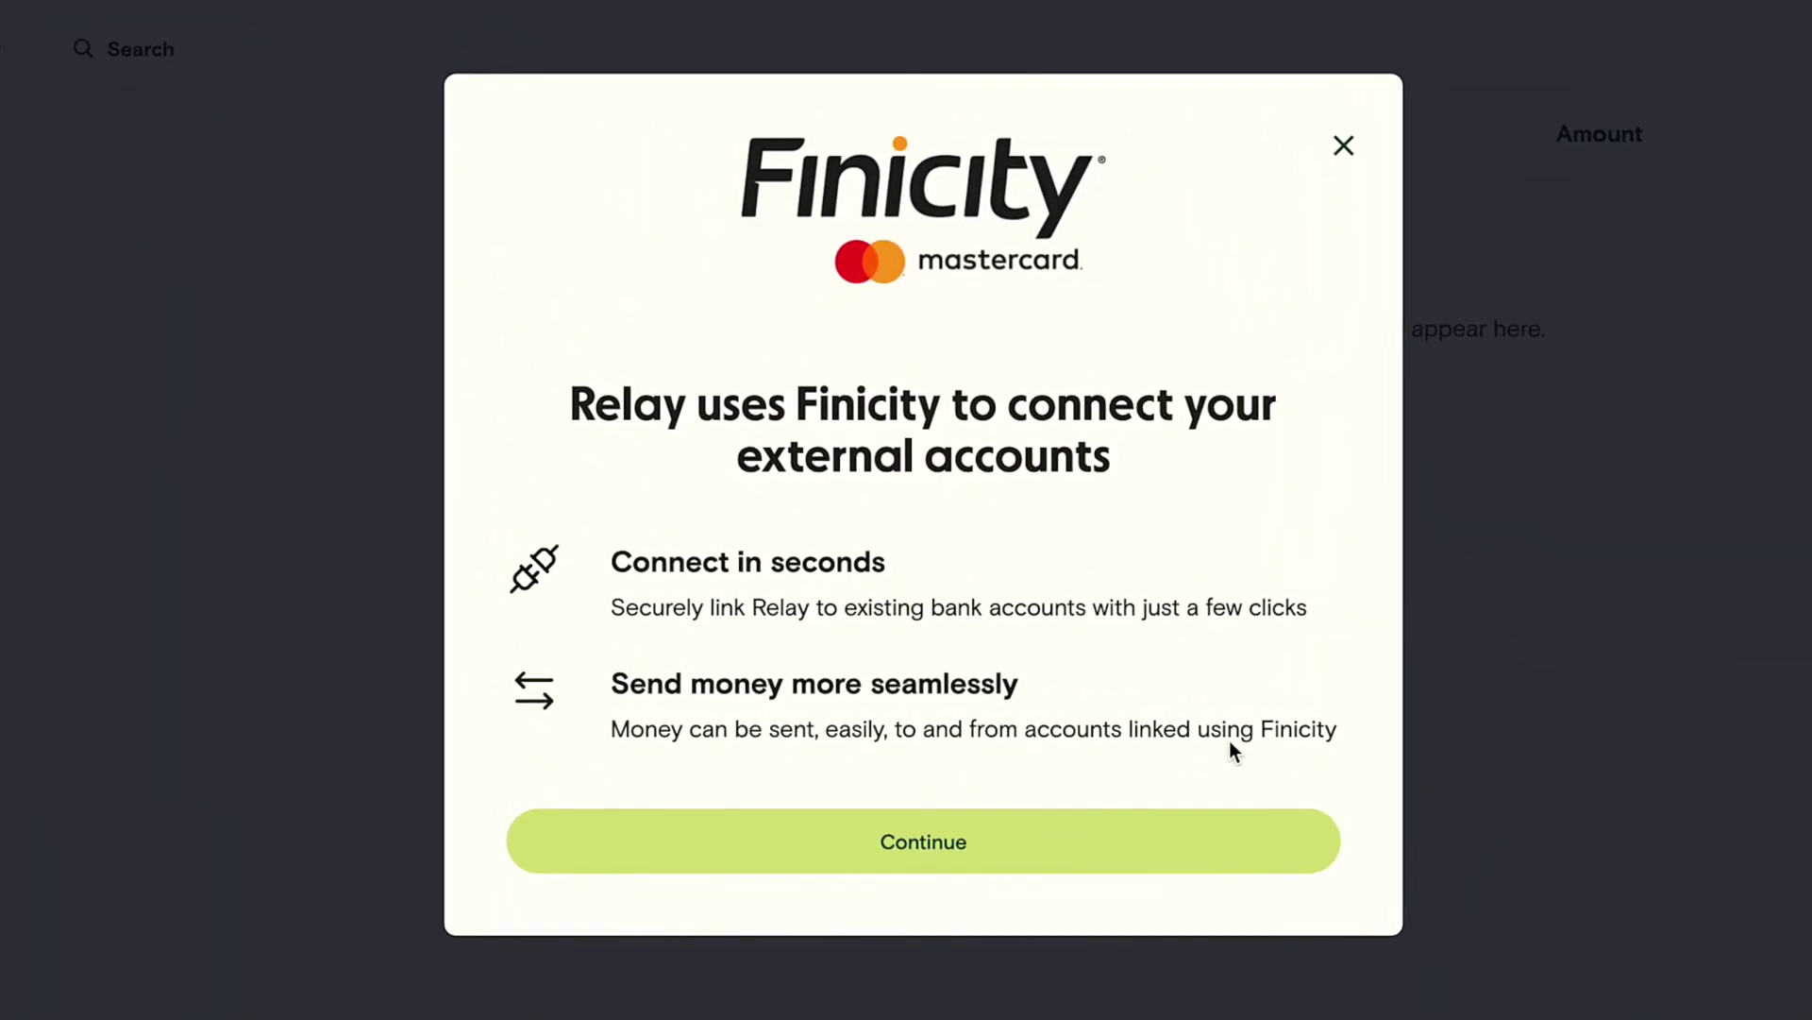
{"action": "left_click", "coordinate": [999, 855]}
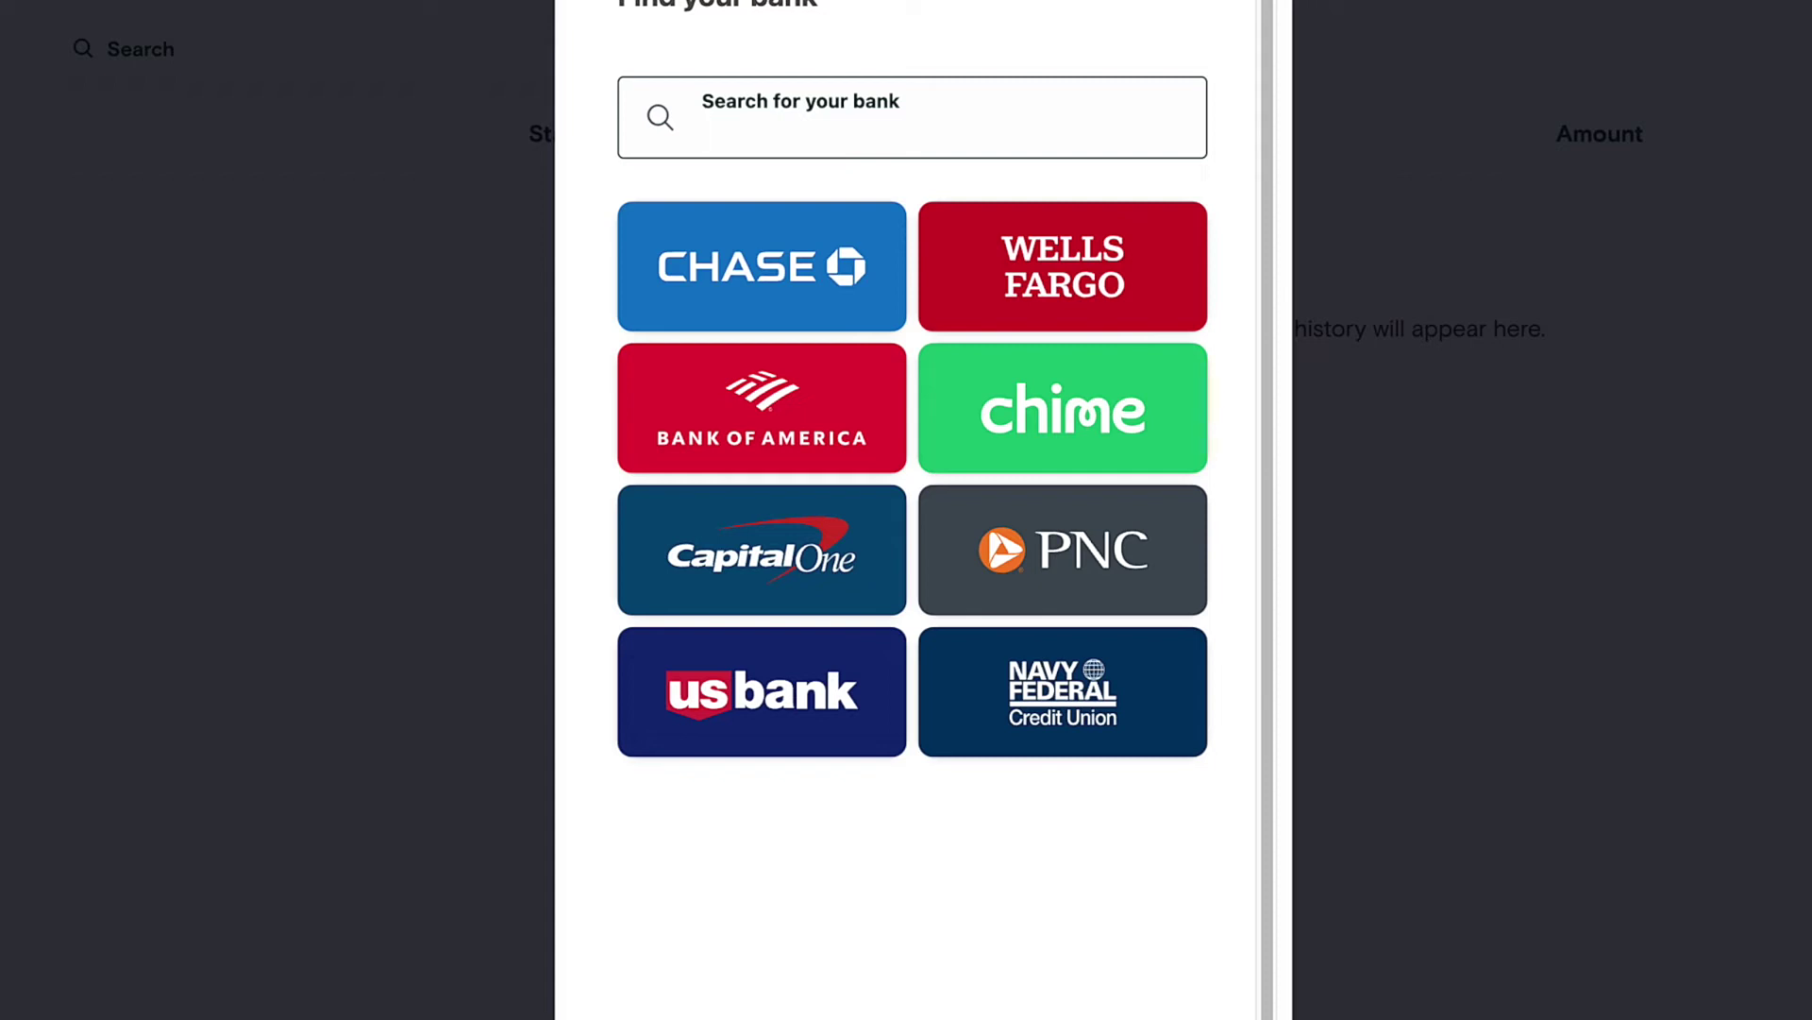
{"action": "type", "text": "Lake Michigan"}
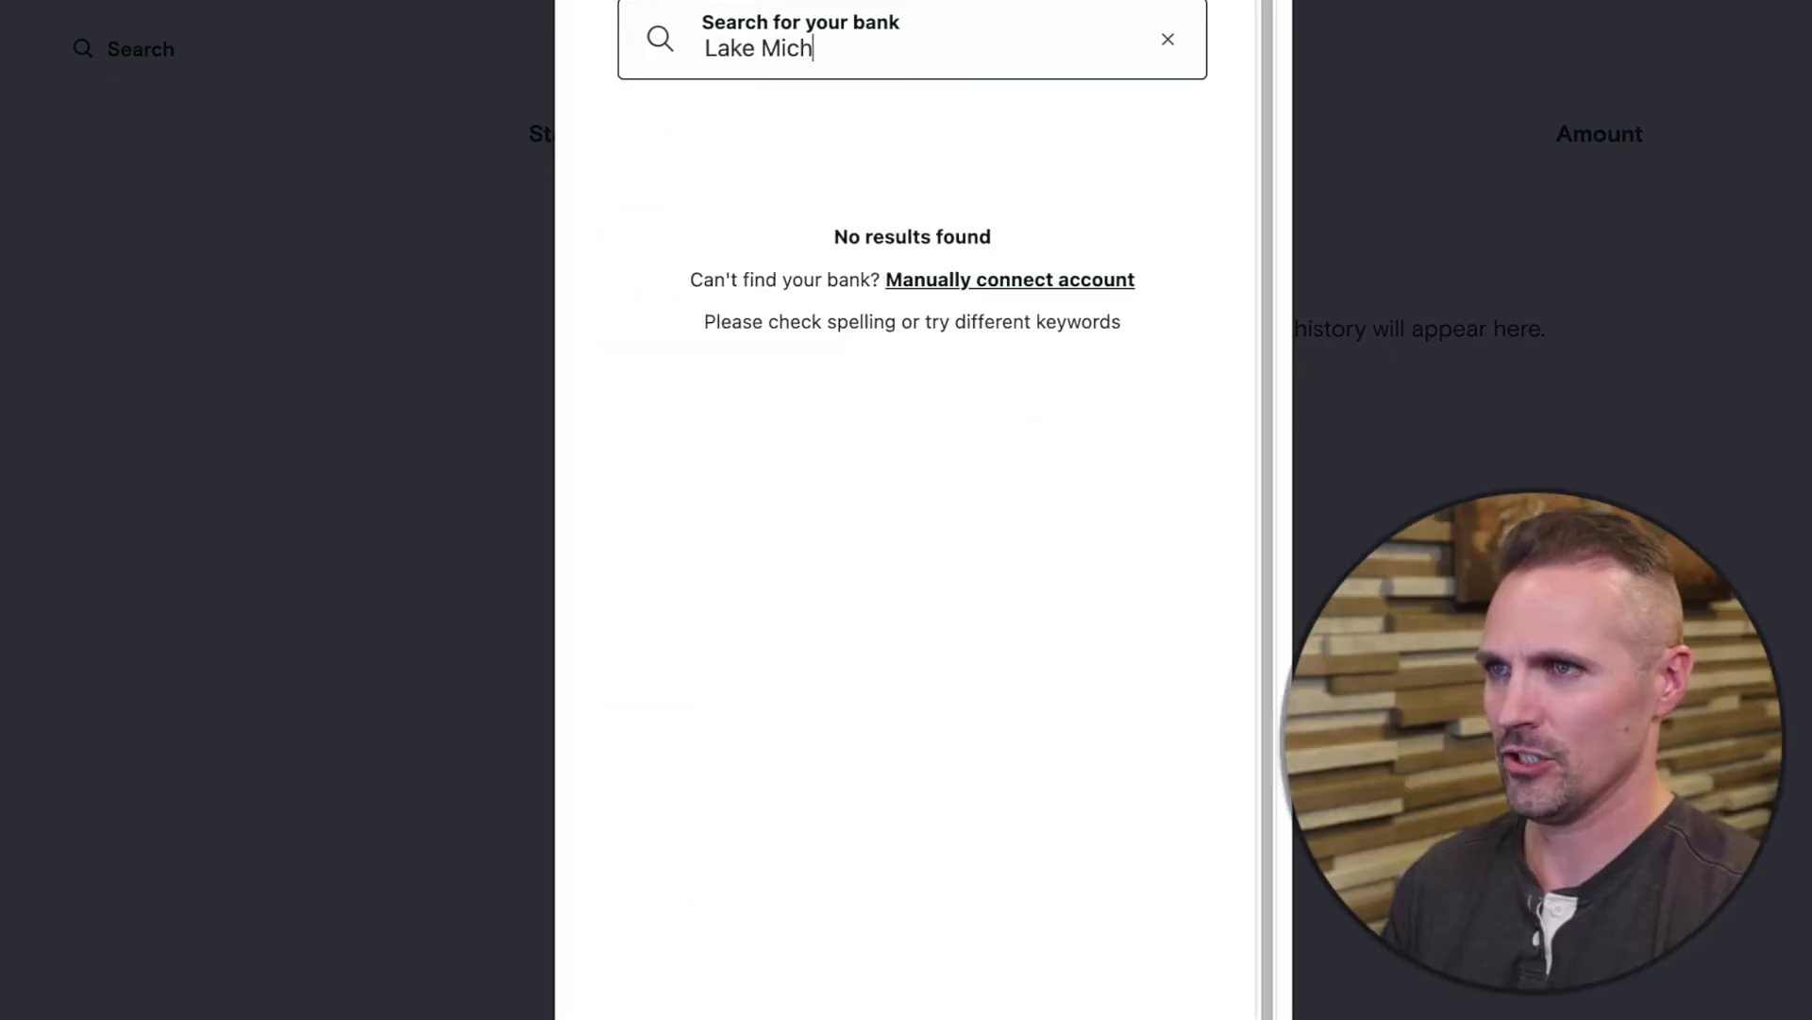
{"action": "left_click", "coordinate": [857, 149]}
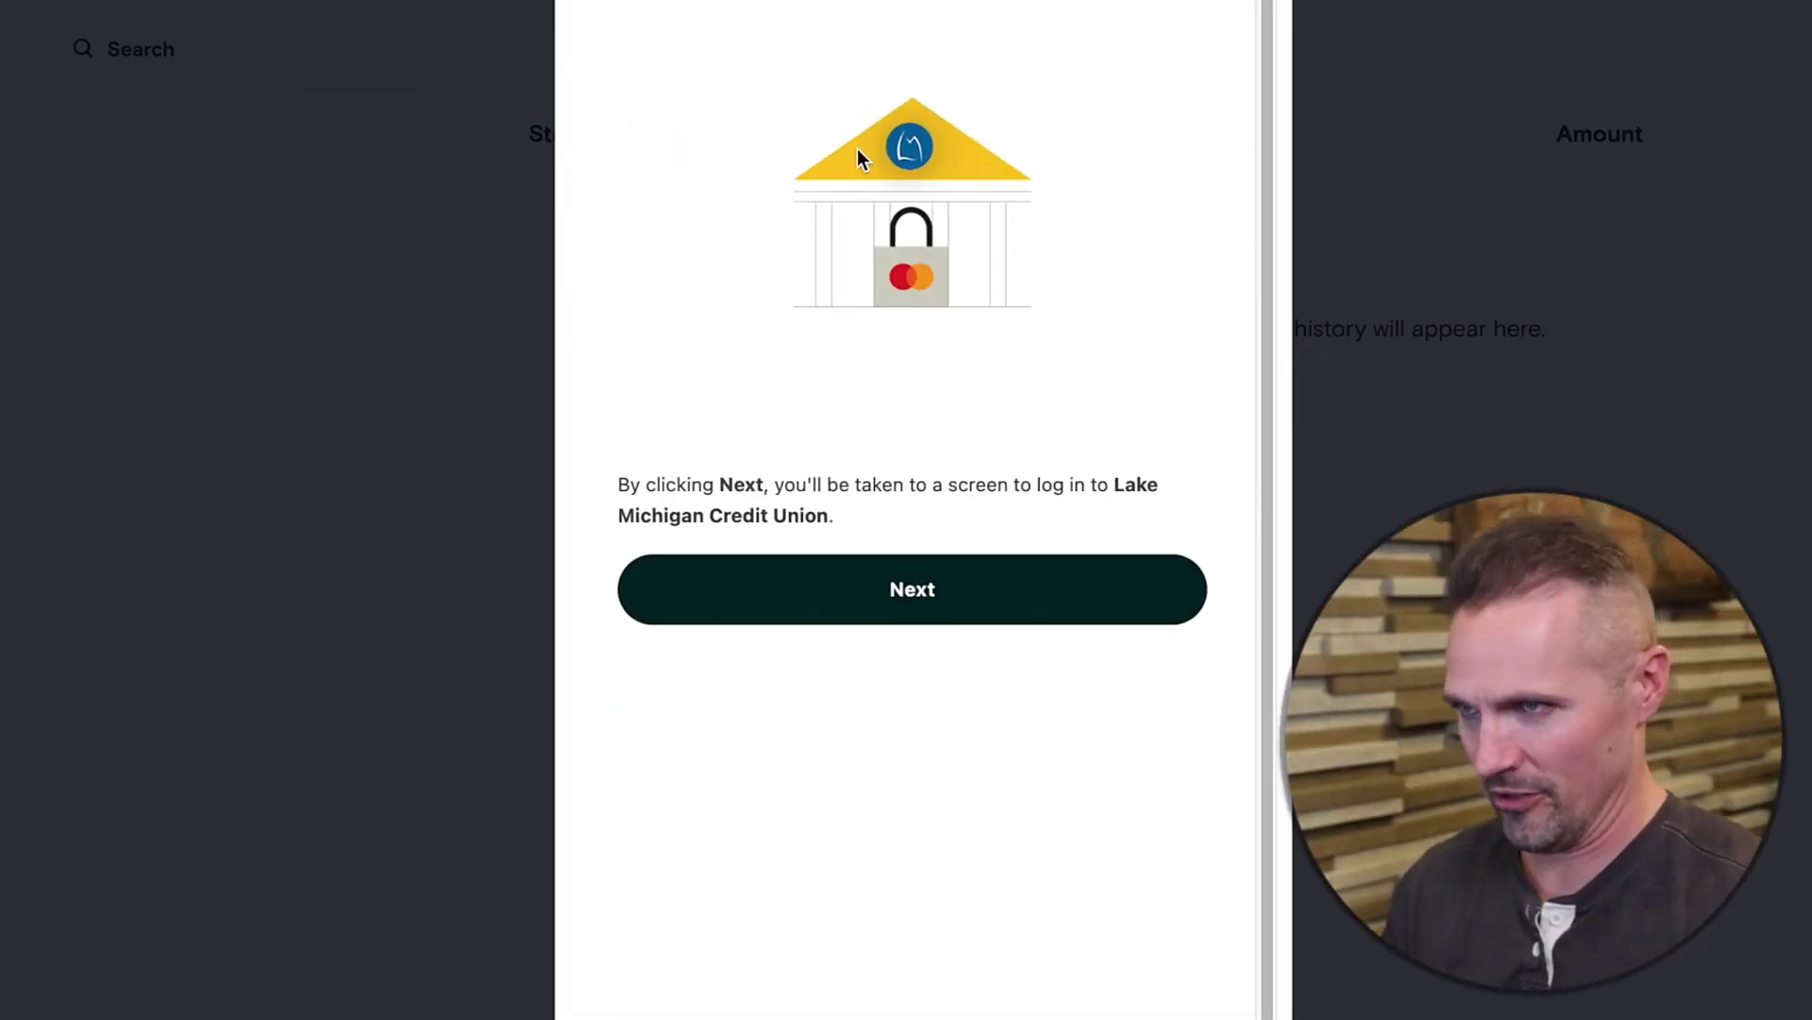
{"action": "left_click", "coordinate": [911, 604]}
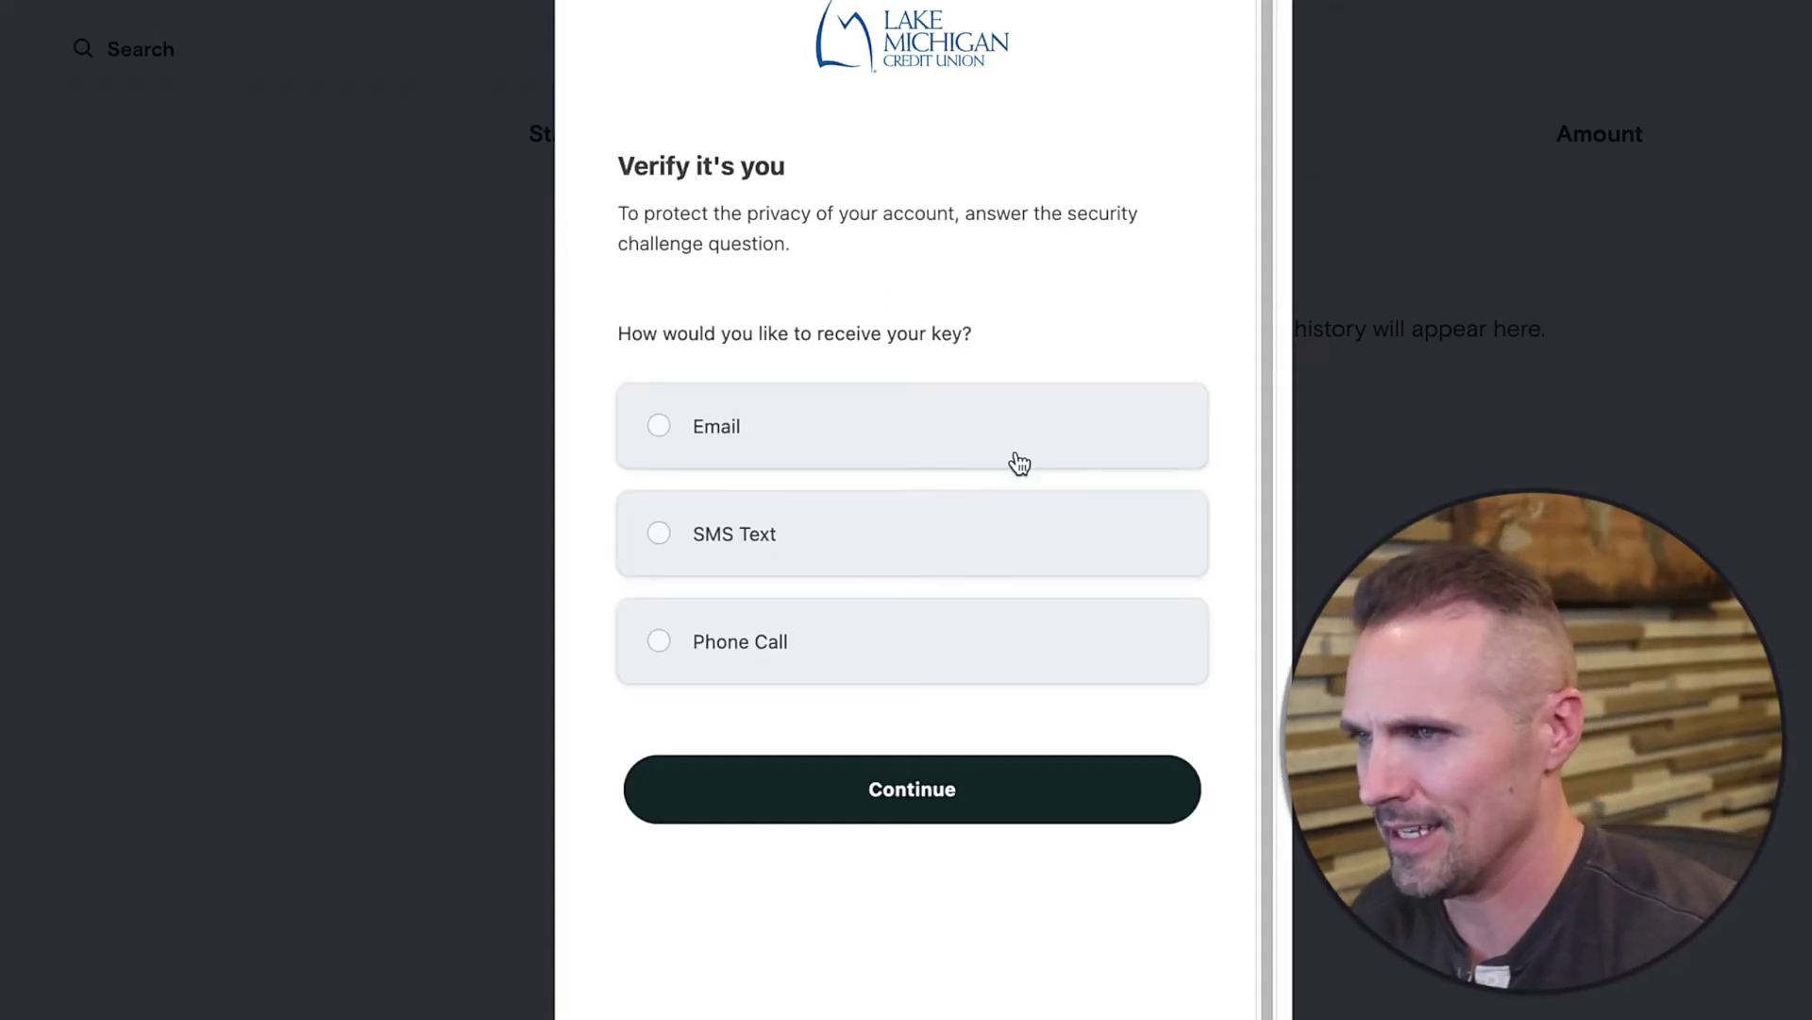
Step: Verify the bank login with the key requested by SMS text, and submit the connected Lake Michigan Credit Union account
{"action": "left_click", "coordinate": [666, 535]}
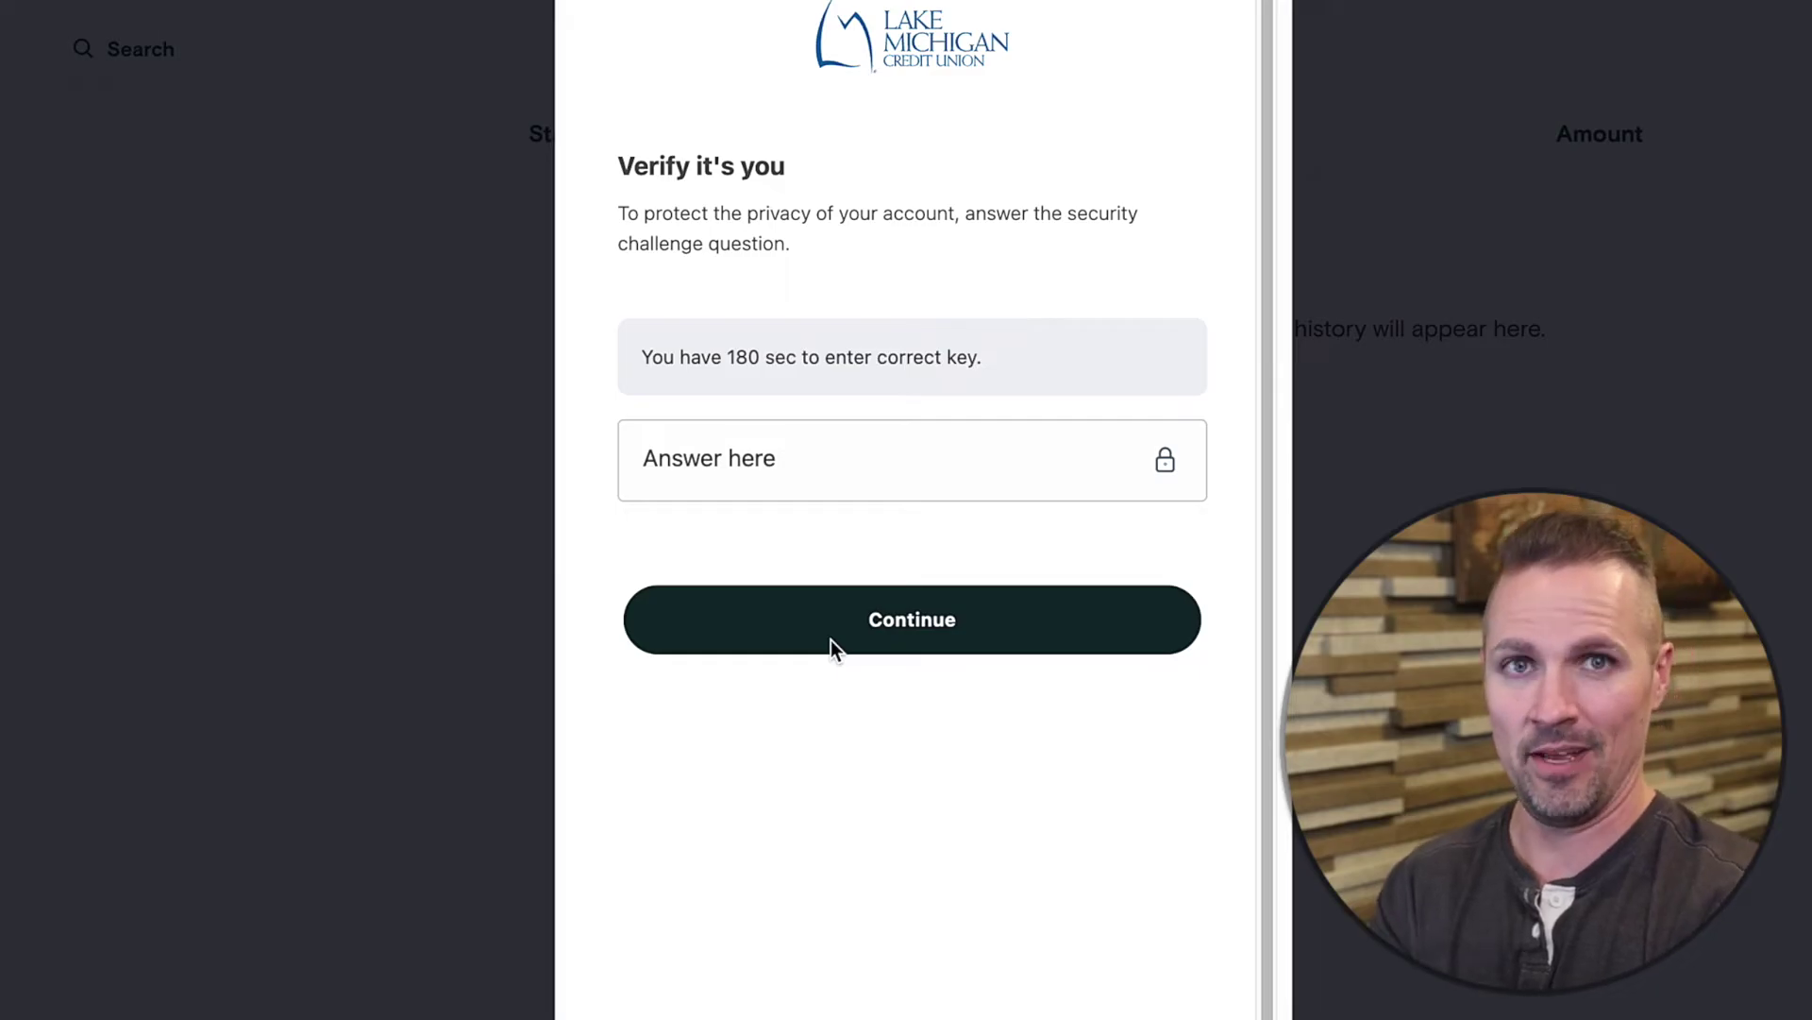
{"action": "left_click", "coordinate": [796, 450]}
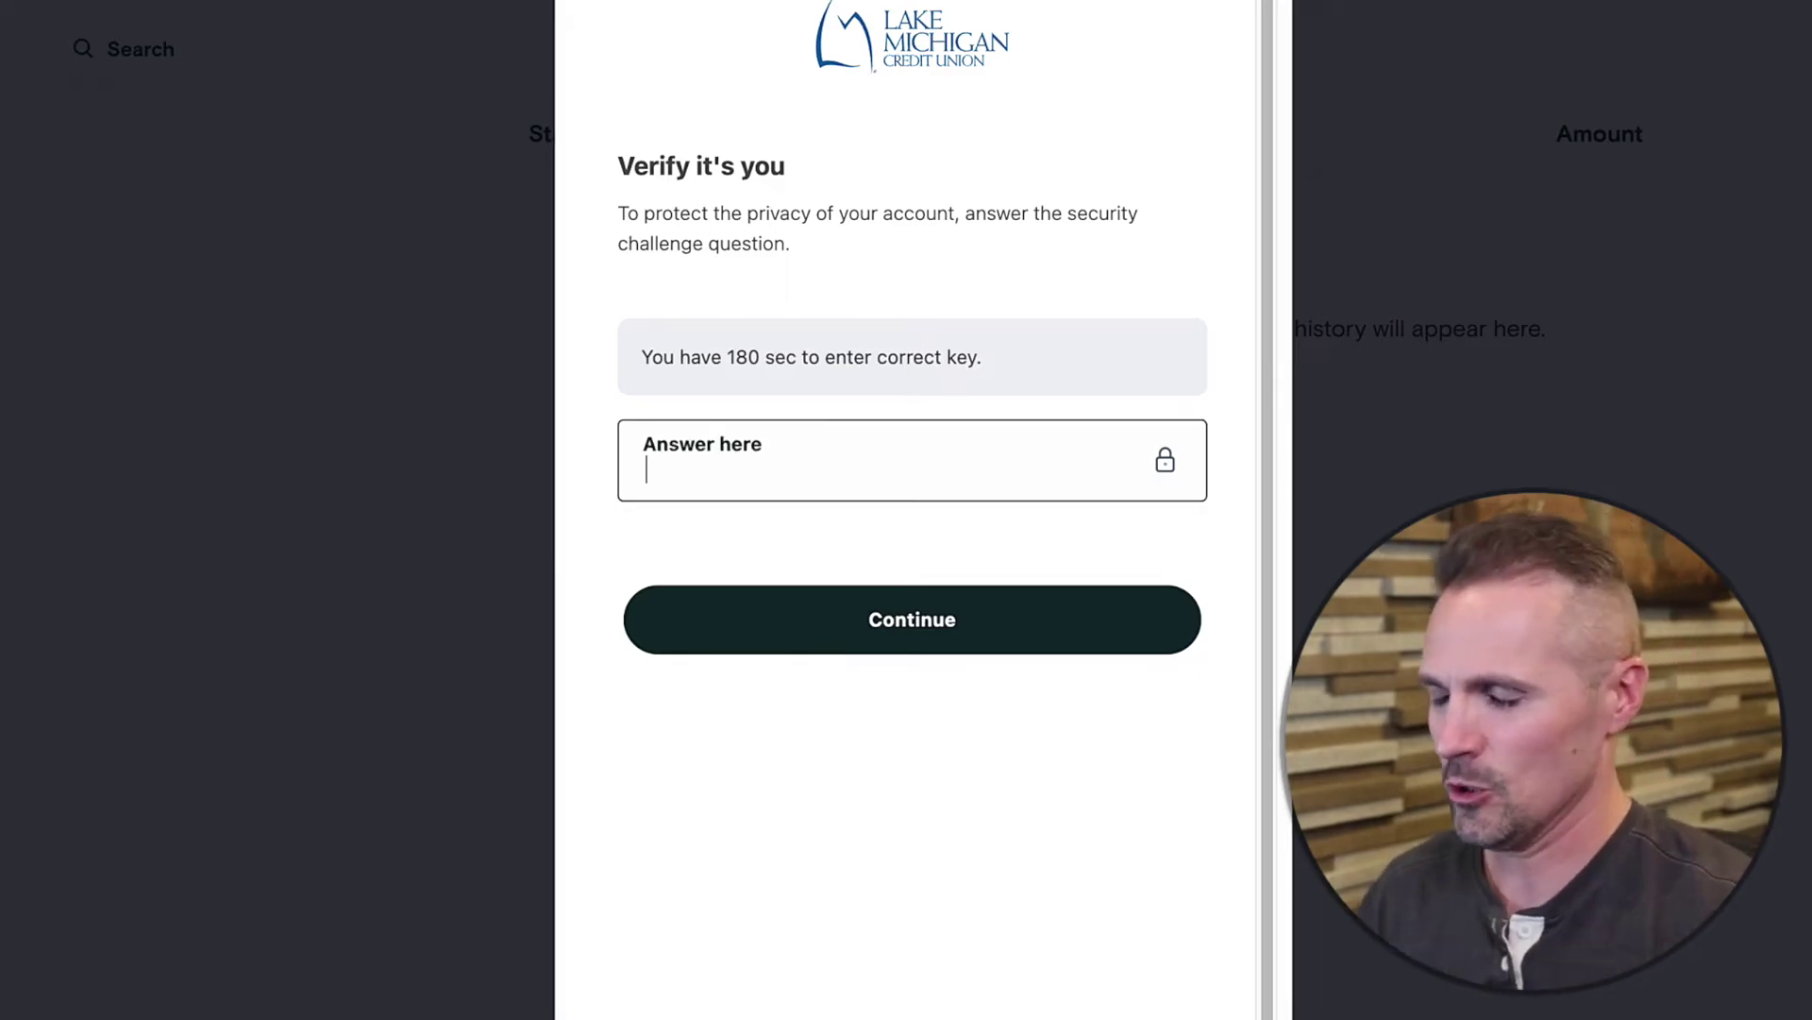
{"action": "left_click", "coordinate": [1032, 646]}
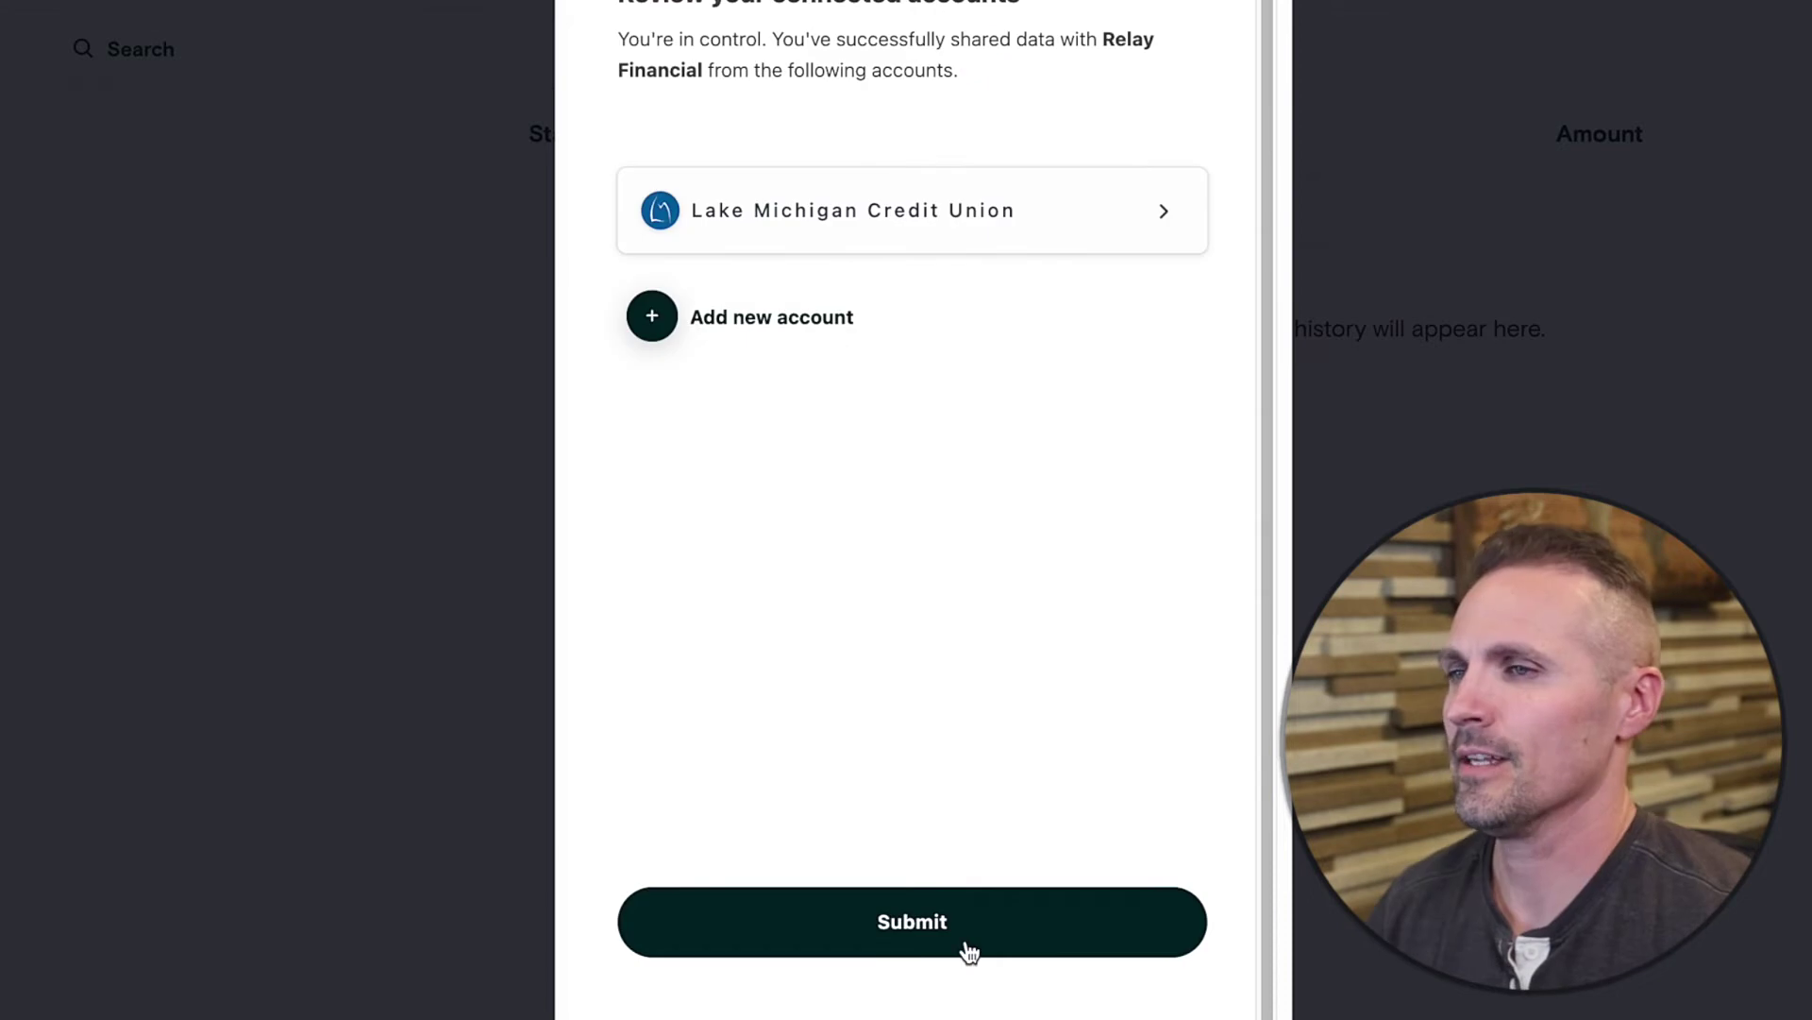
{"action": "left_click", "coordinate": [961, 944]}
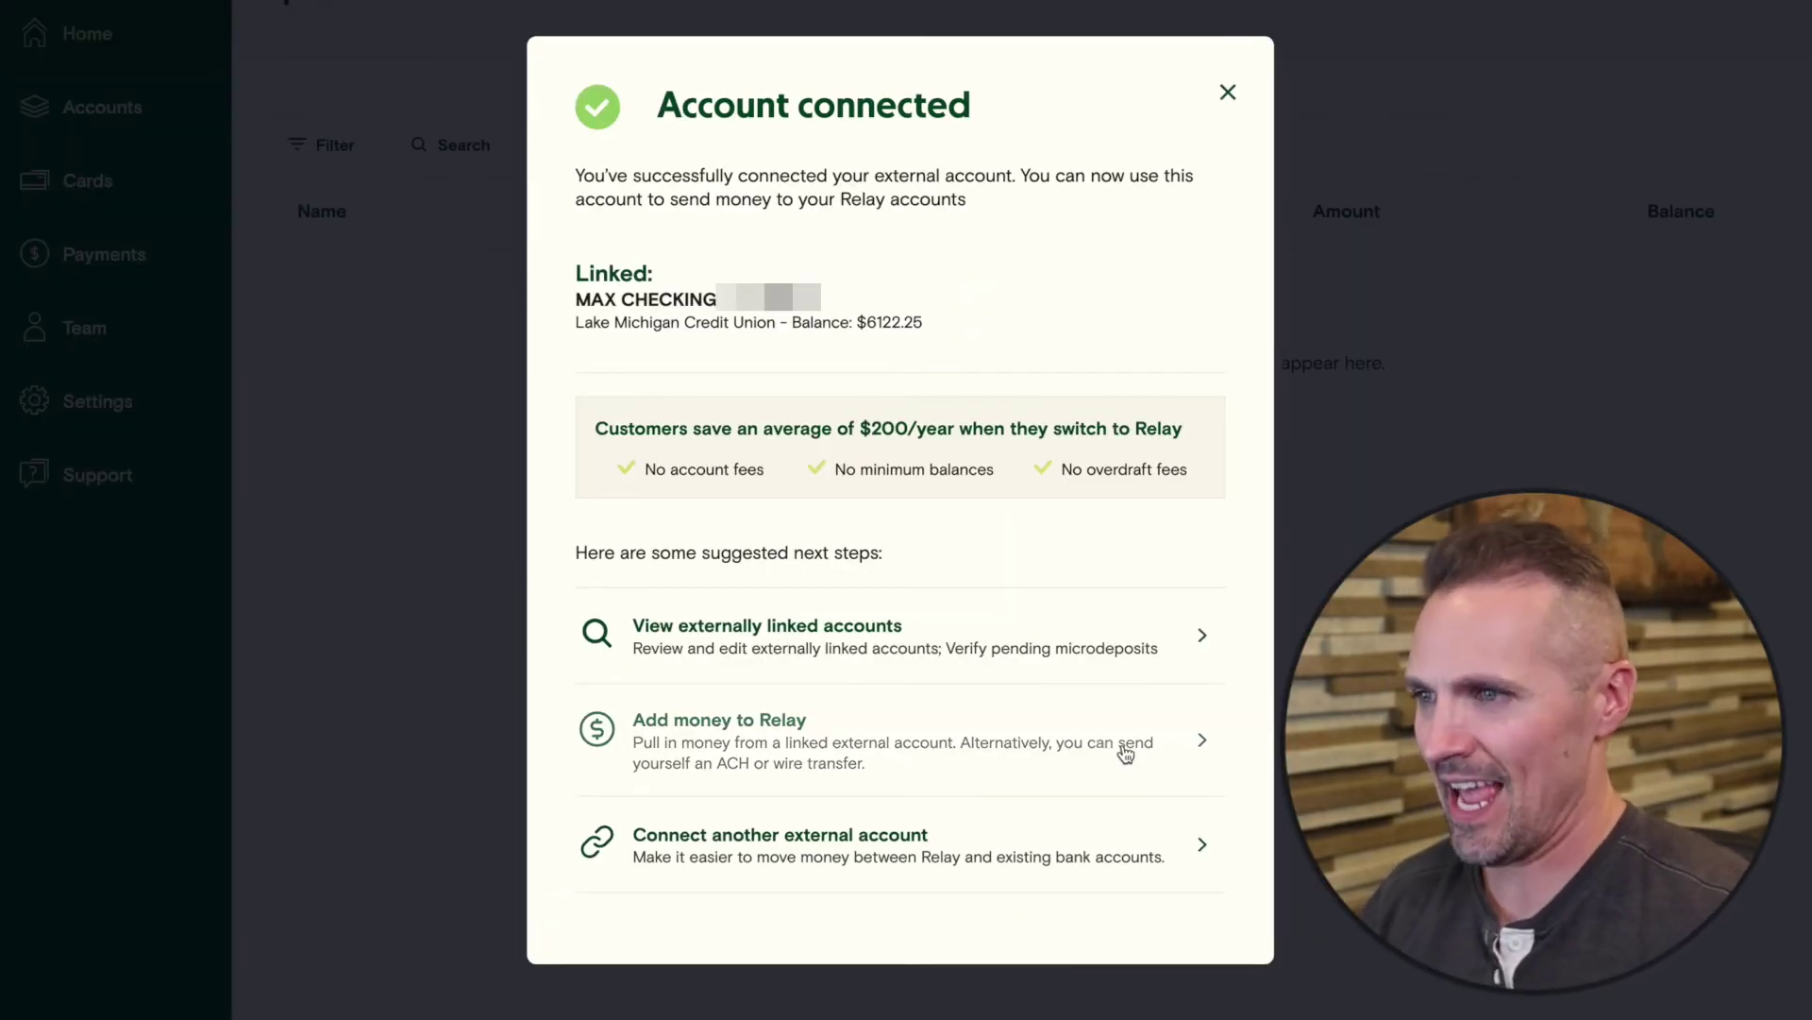
Step: Set up a $1,000 deposit from the external MAX CHECKING account into Business Checking
{"action": "left_click", "coordinate": [1171, 745]}
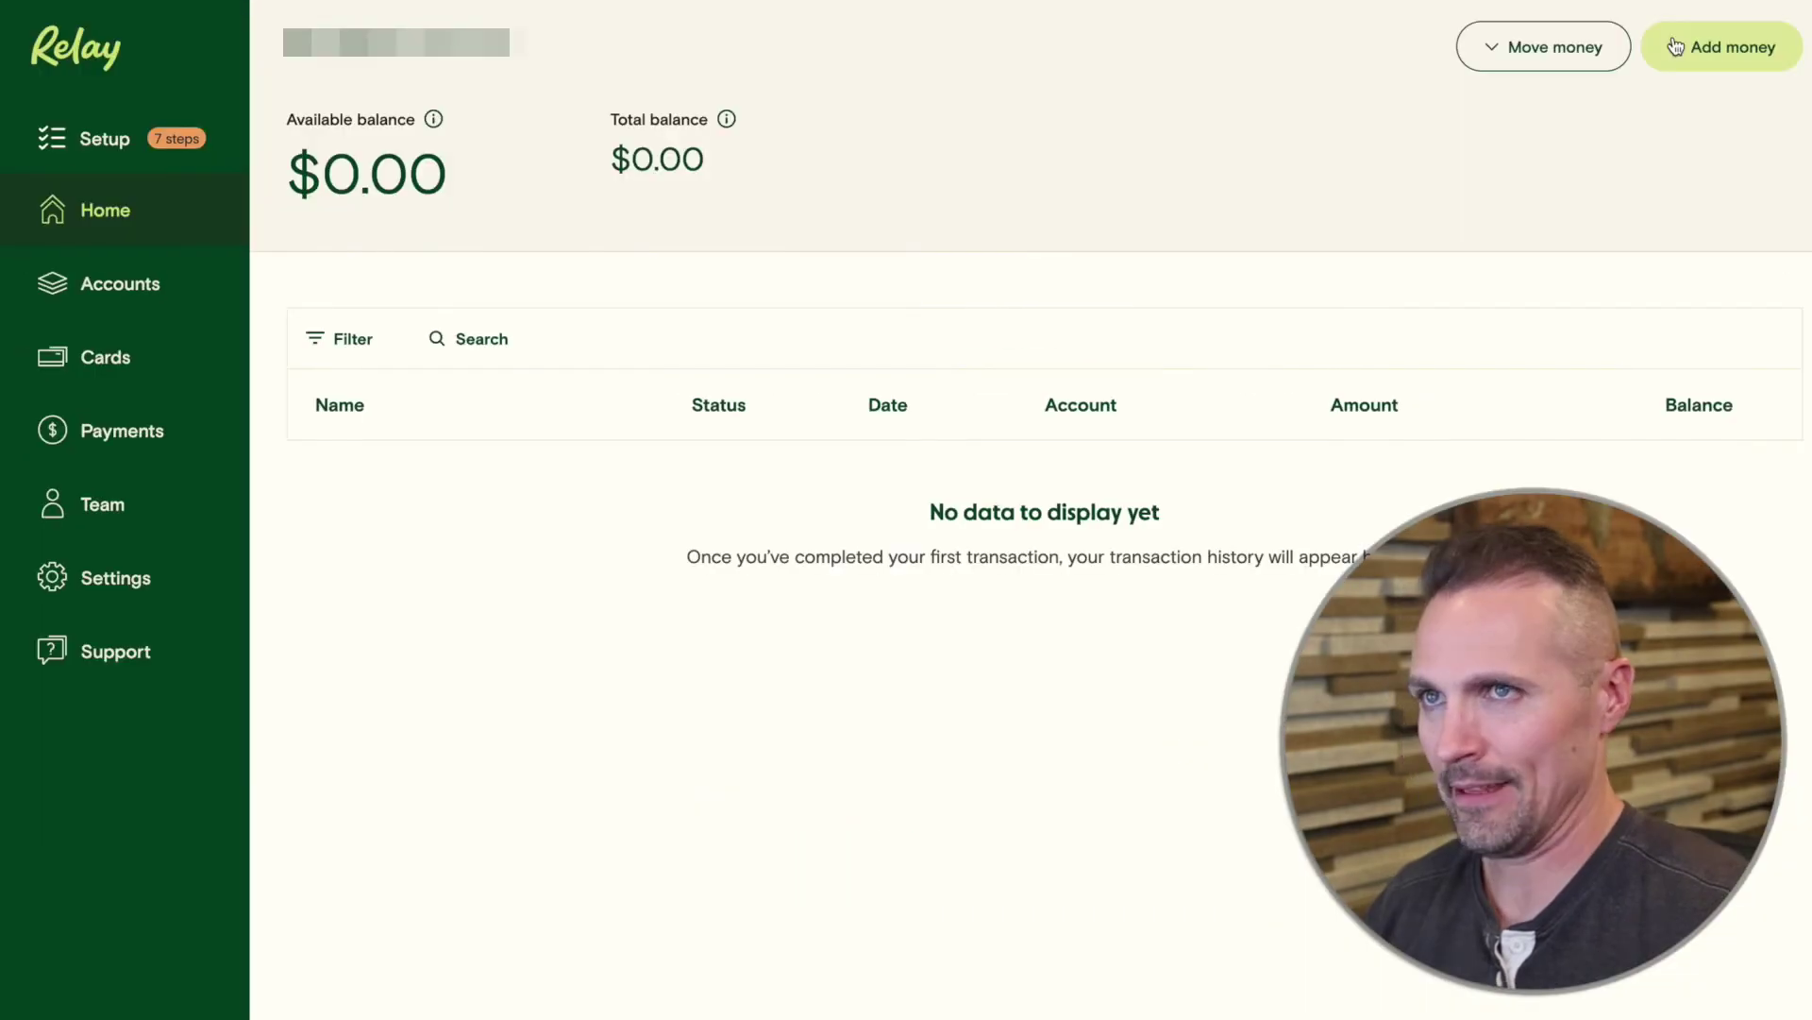
{"action": "left_click", "coordinate": [1680, 53]}
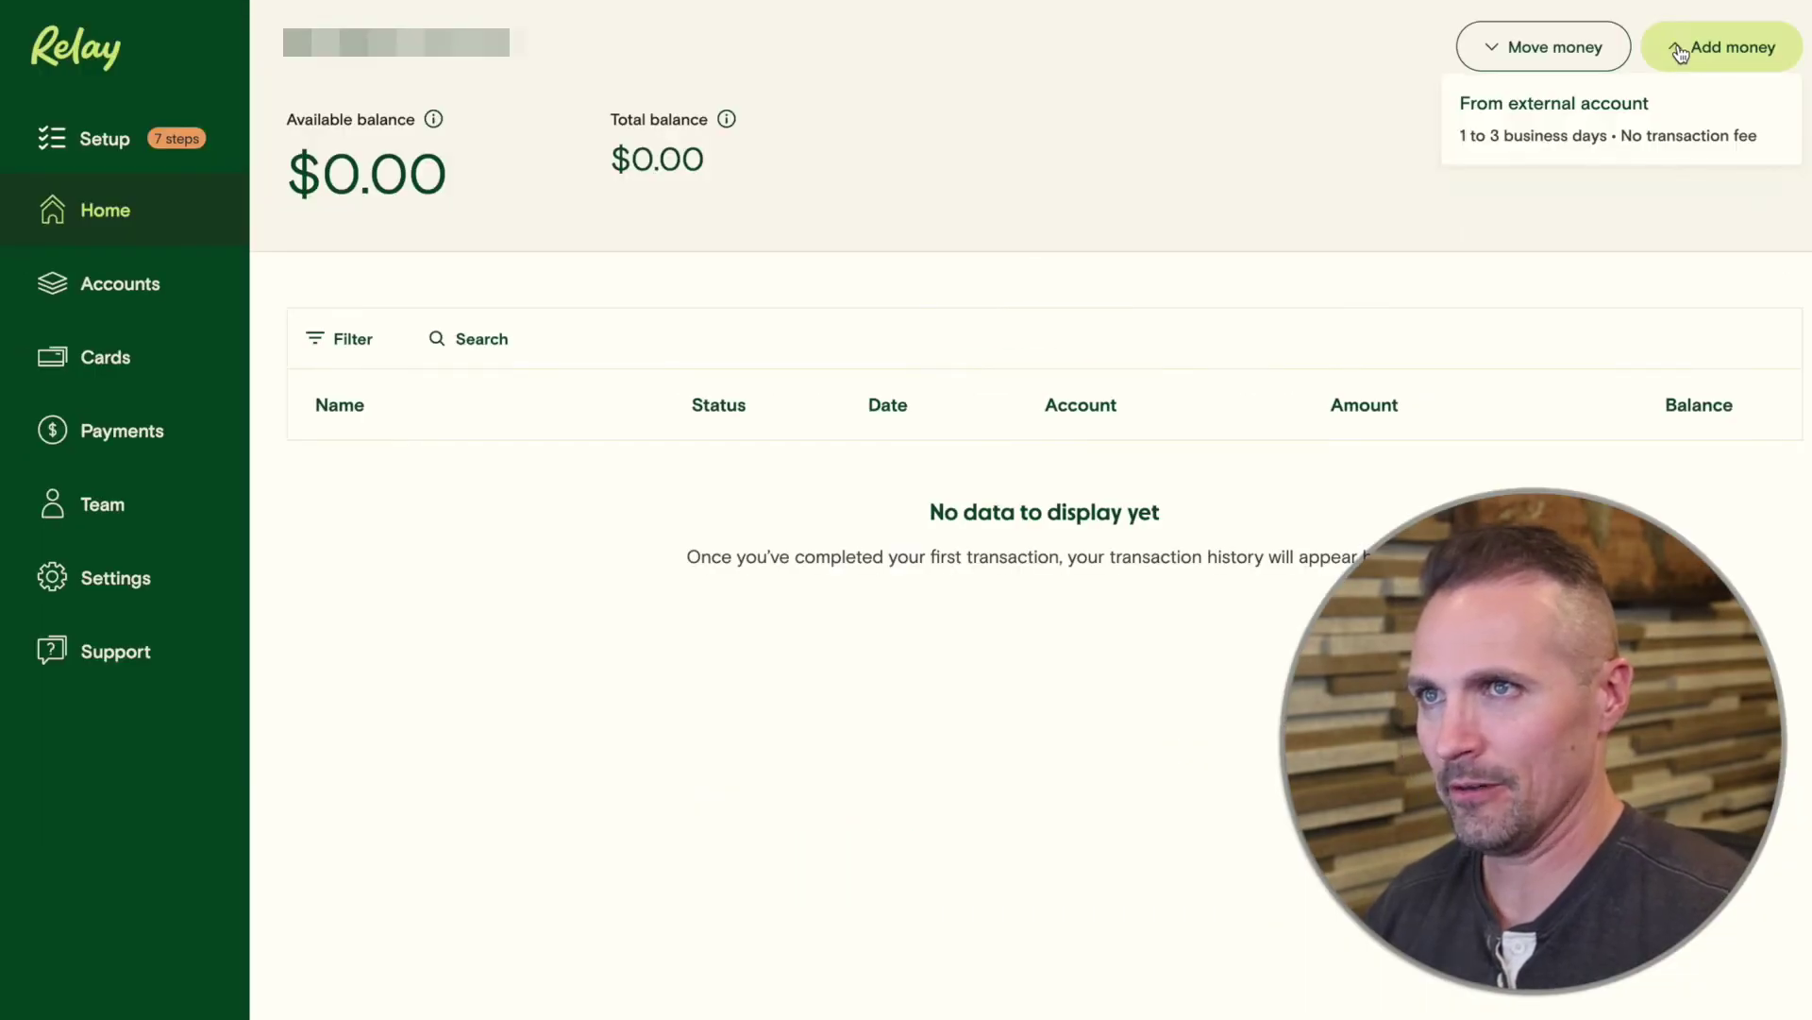
{"action": "left_click", "coordinate": [1638, 115]}
{"action": "left_click", "coordinate": [732, 312]}
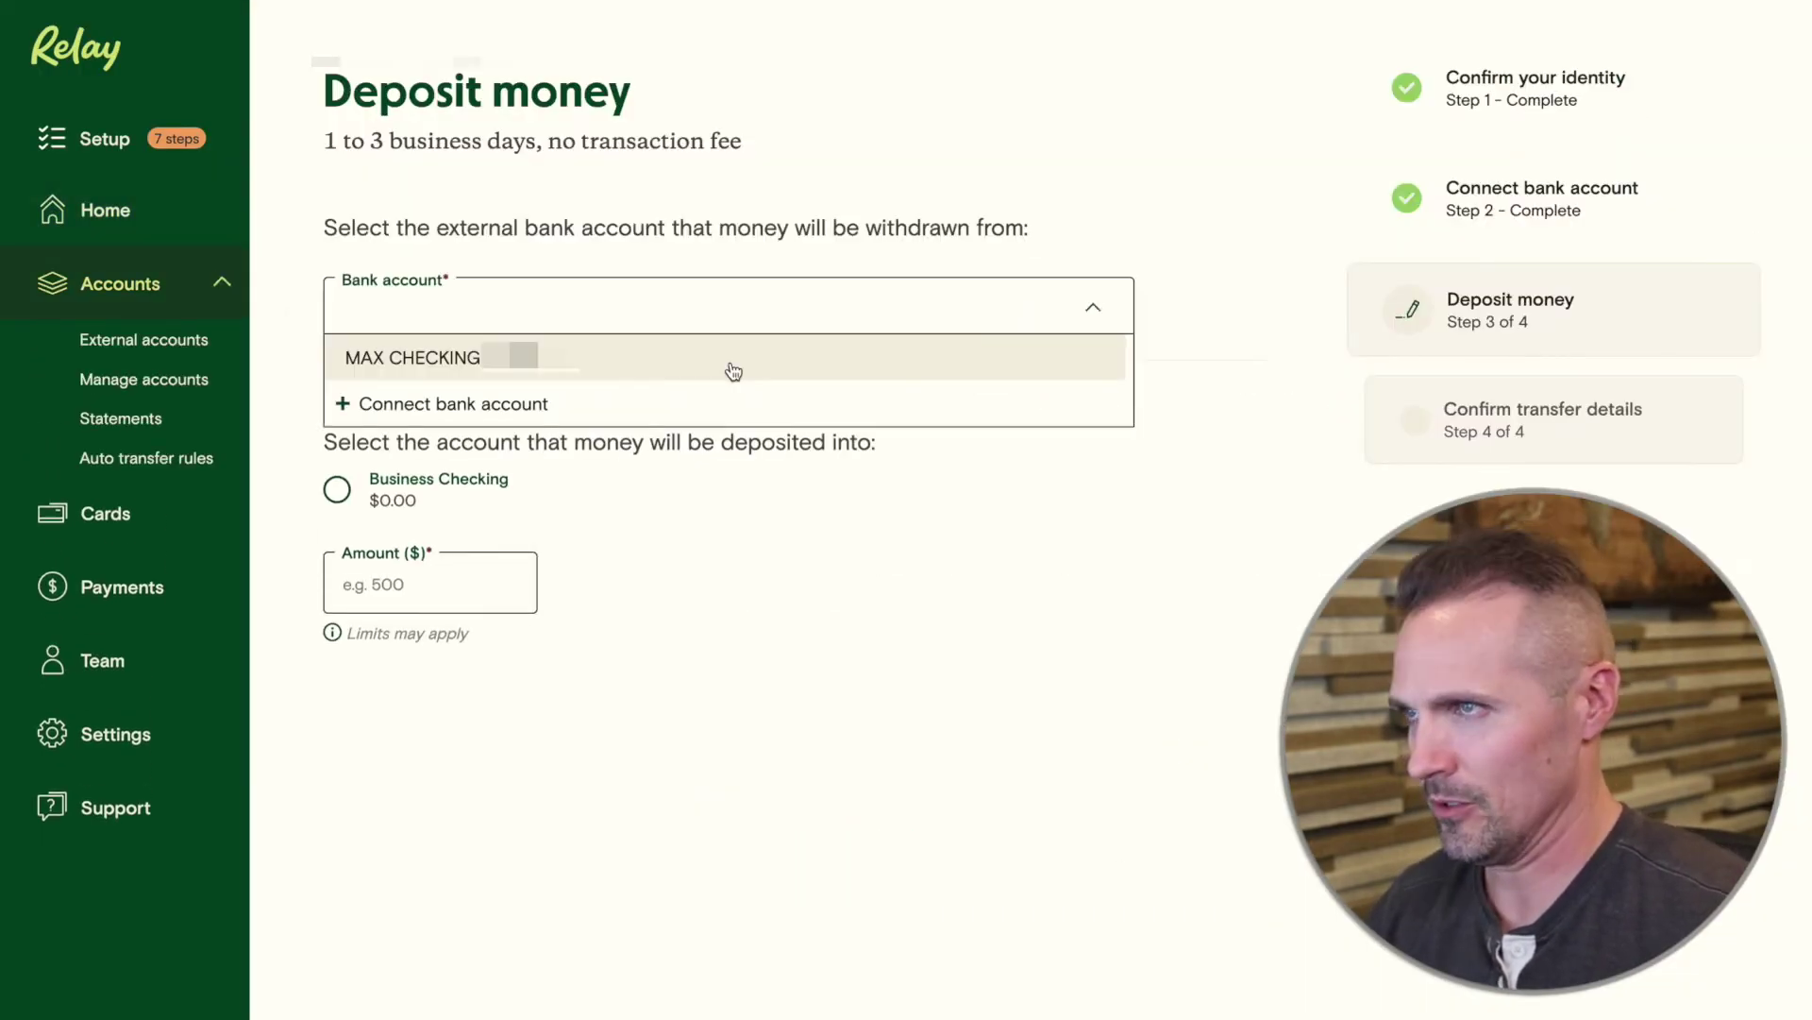
{"action": "left_click", "coordinate": [733, 363]}
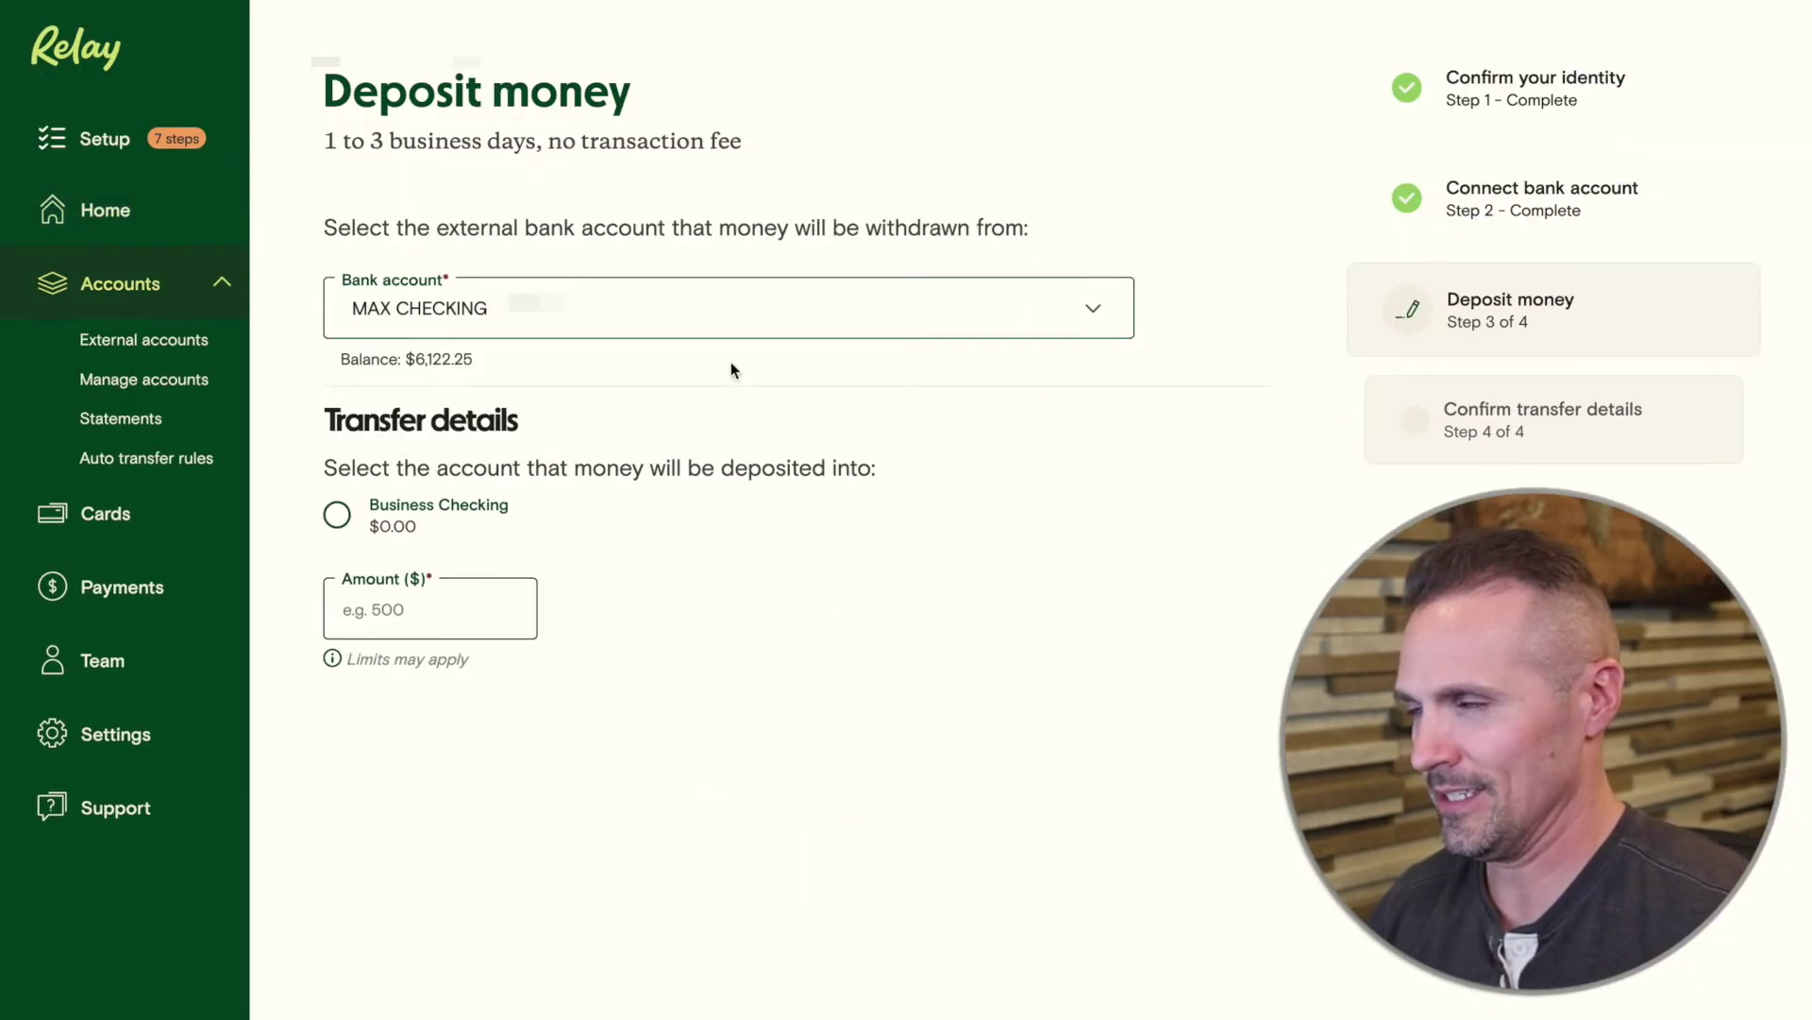
{"action": "left_click", "coordinate": [337, 516]}
{"action": "left_click", "coordinate": [371, 597]}
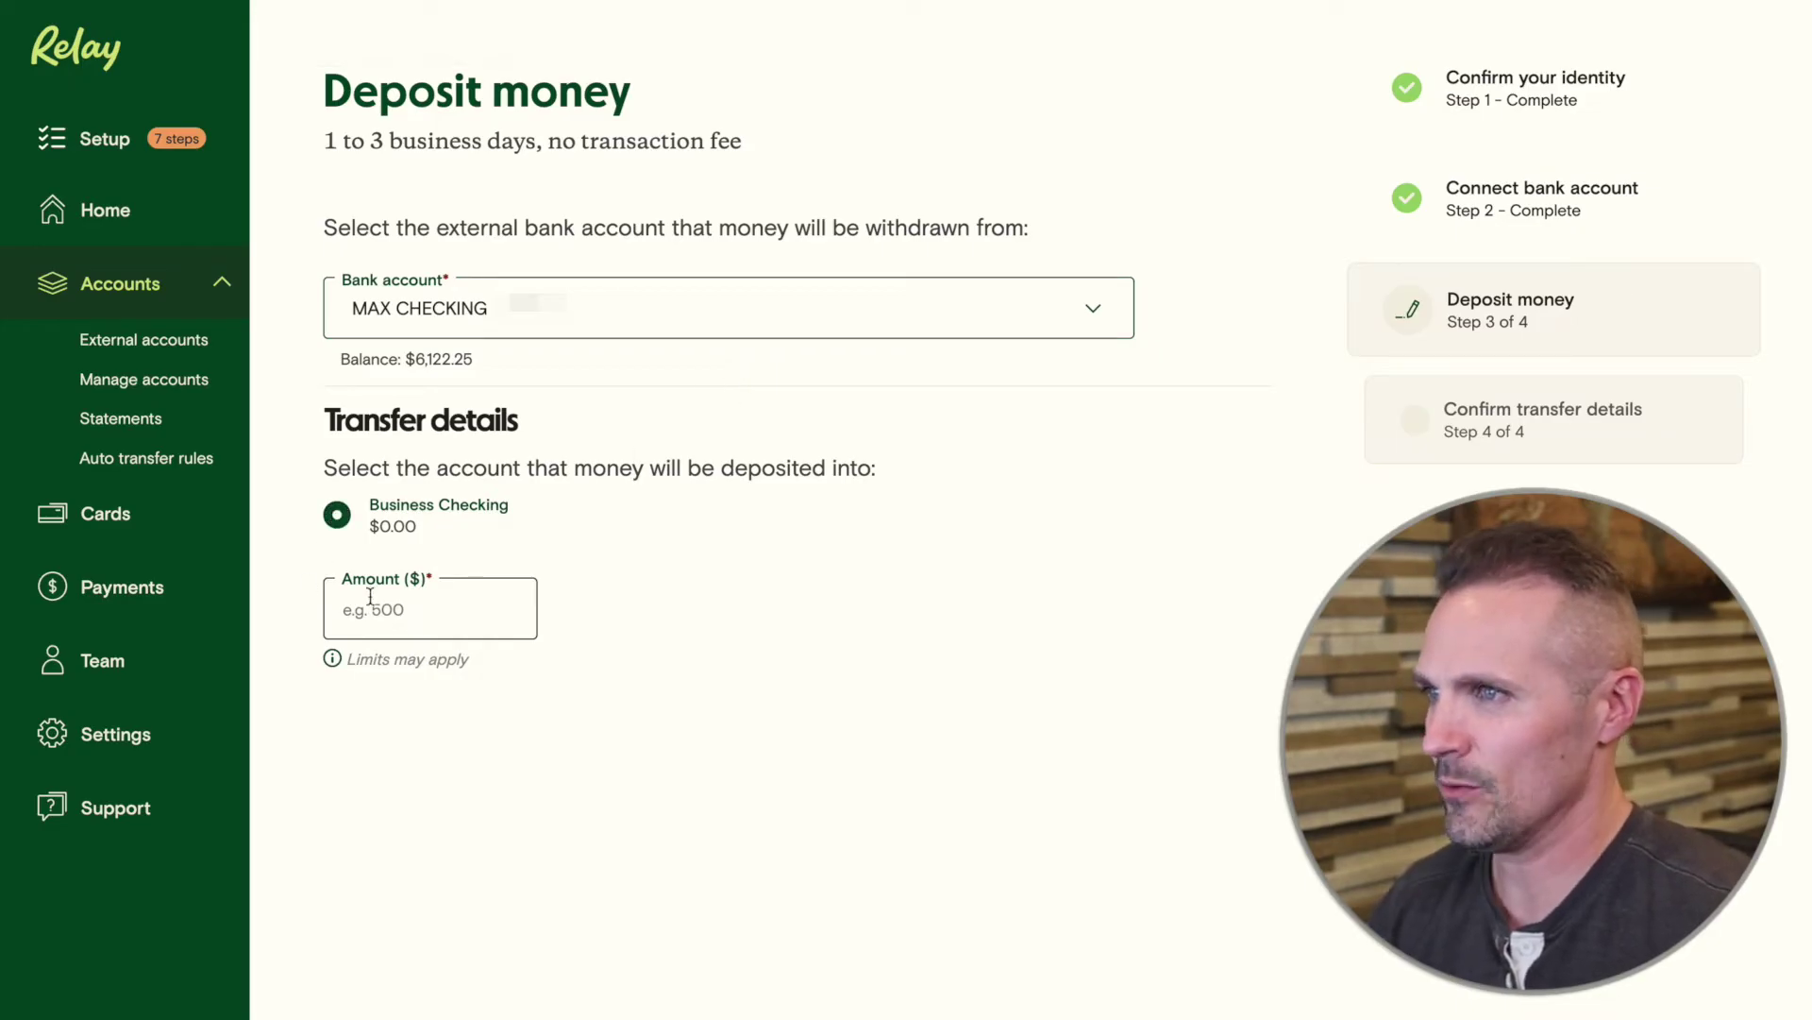
{"action": "type", "text": "1000"}
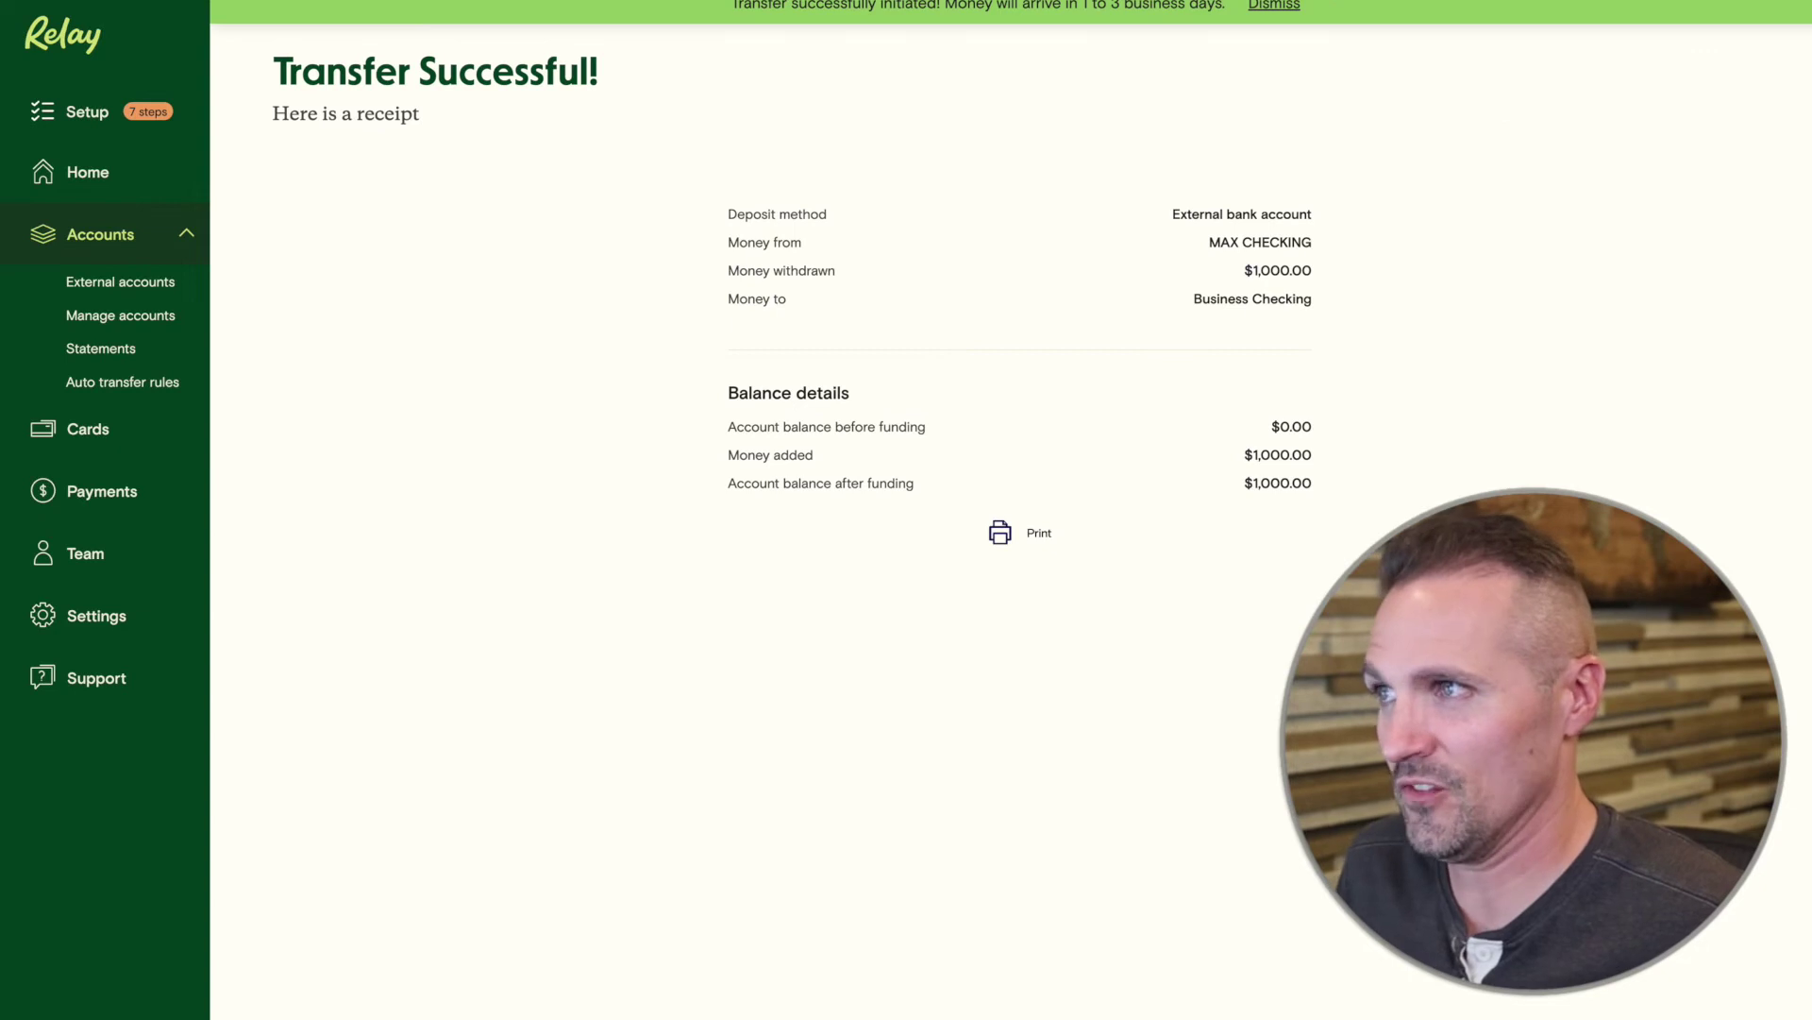
Step: Return to the home overview, dismiss the transfer notice, and open the accounts overview
{"action": "left_click", "coordinate": [105, 184]}
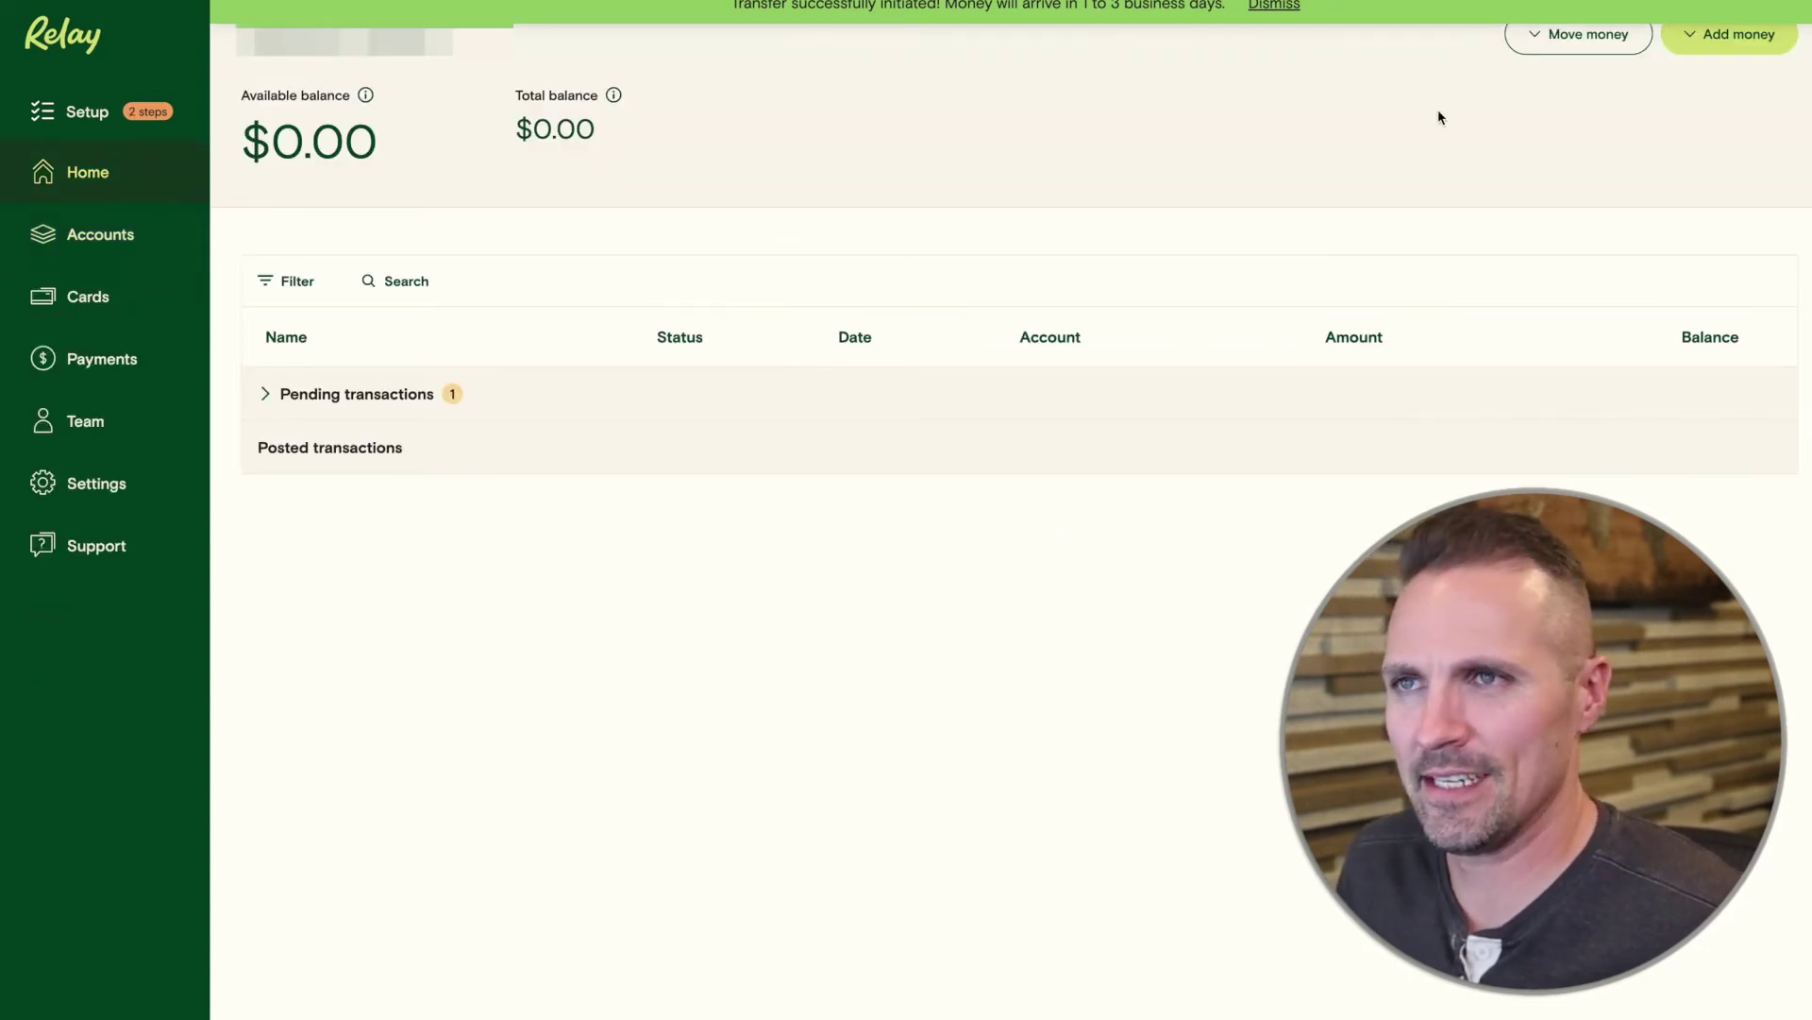
{"action": "left_click", "coordinate": [1282, 6]}
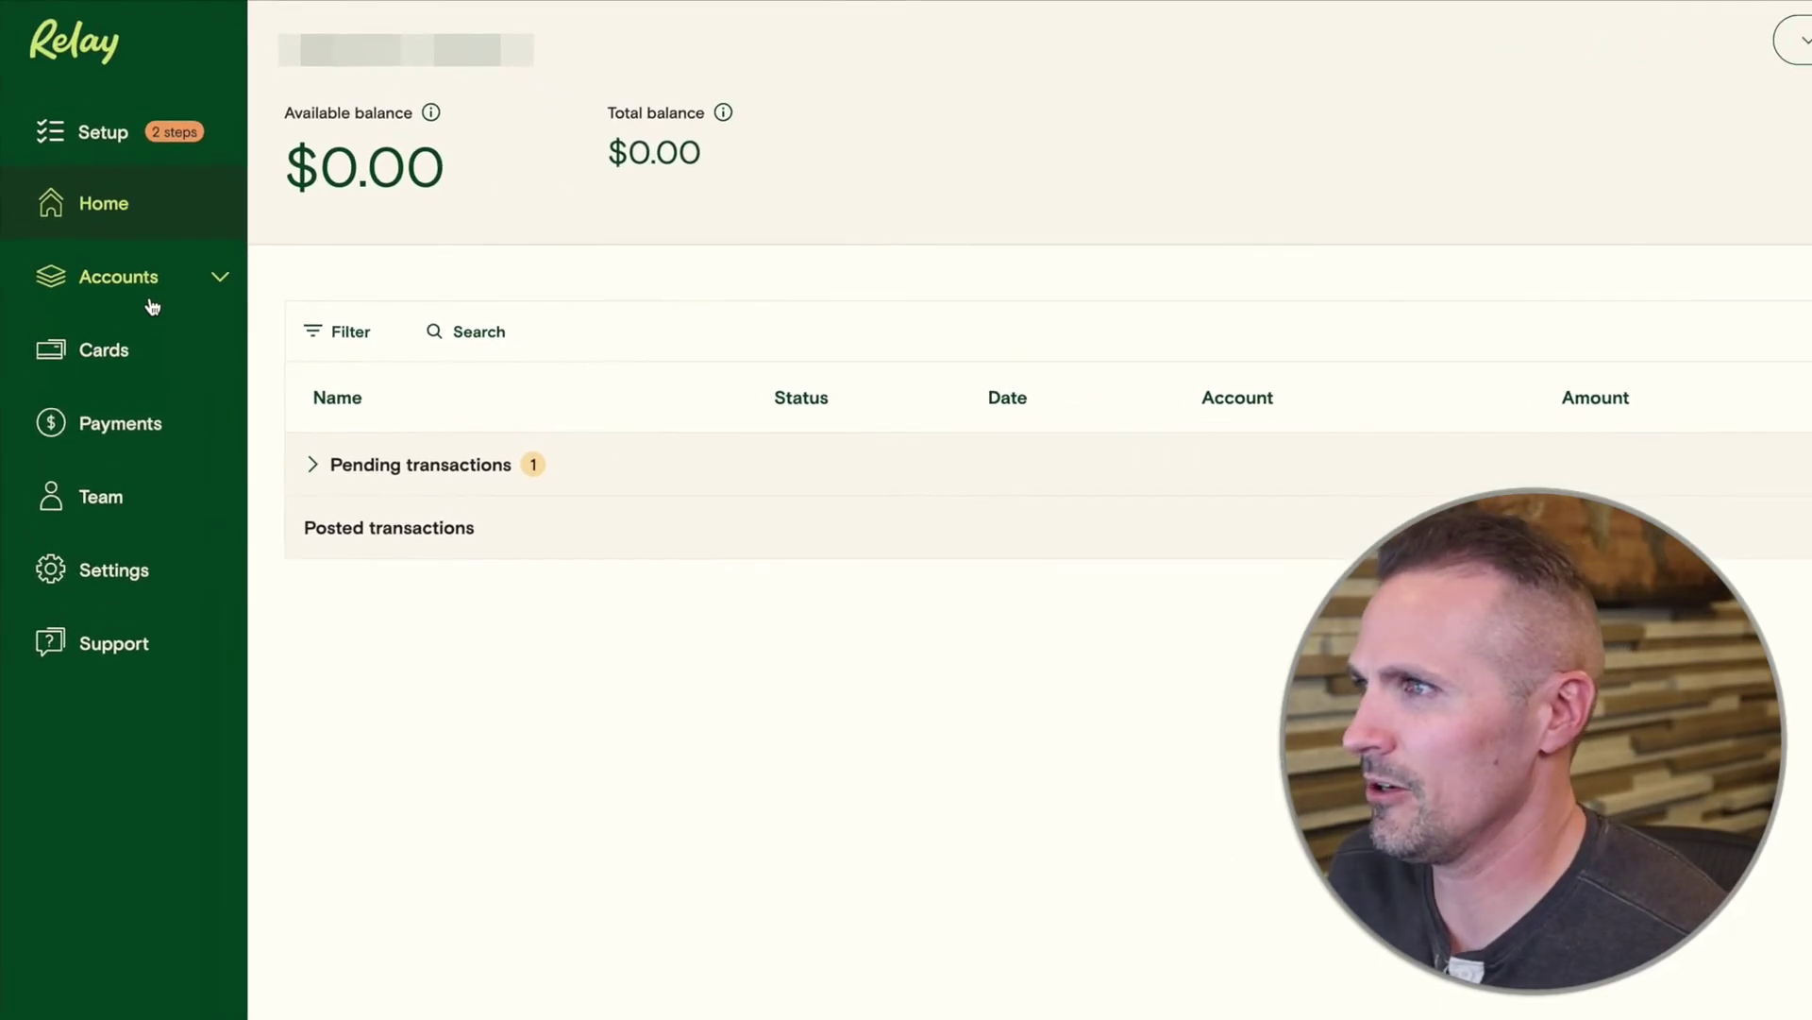
{"action": "left_click", "coordinate": [191, 351]}
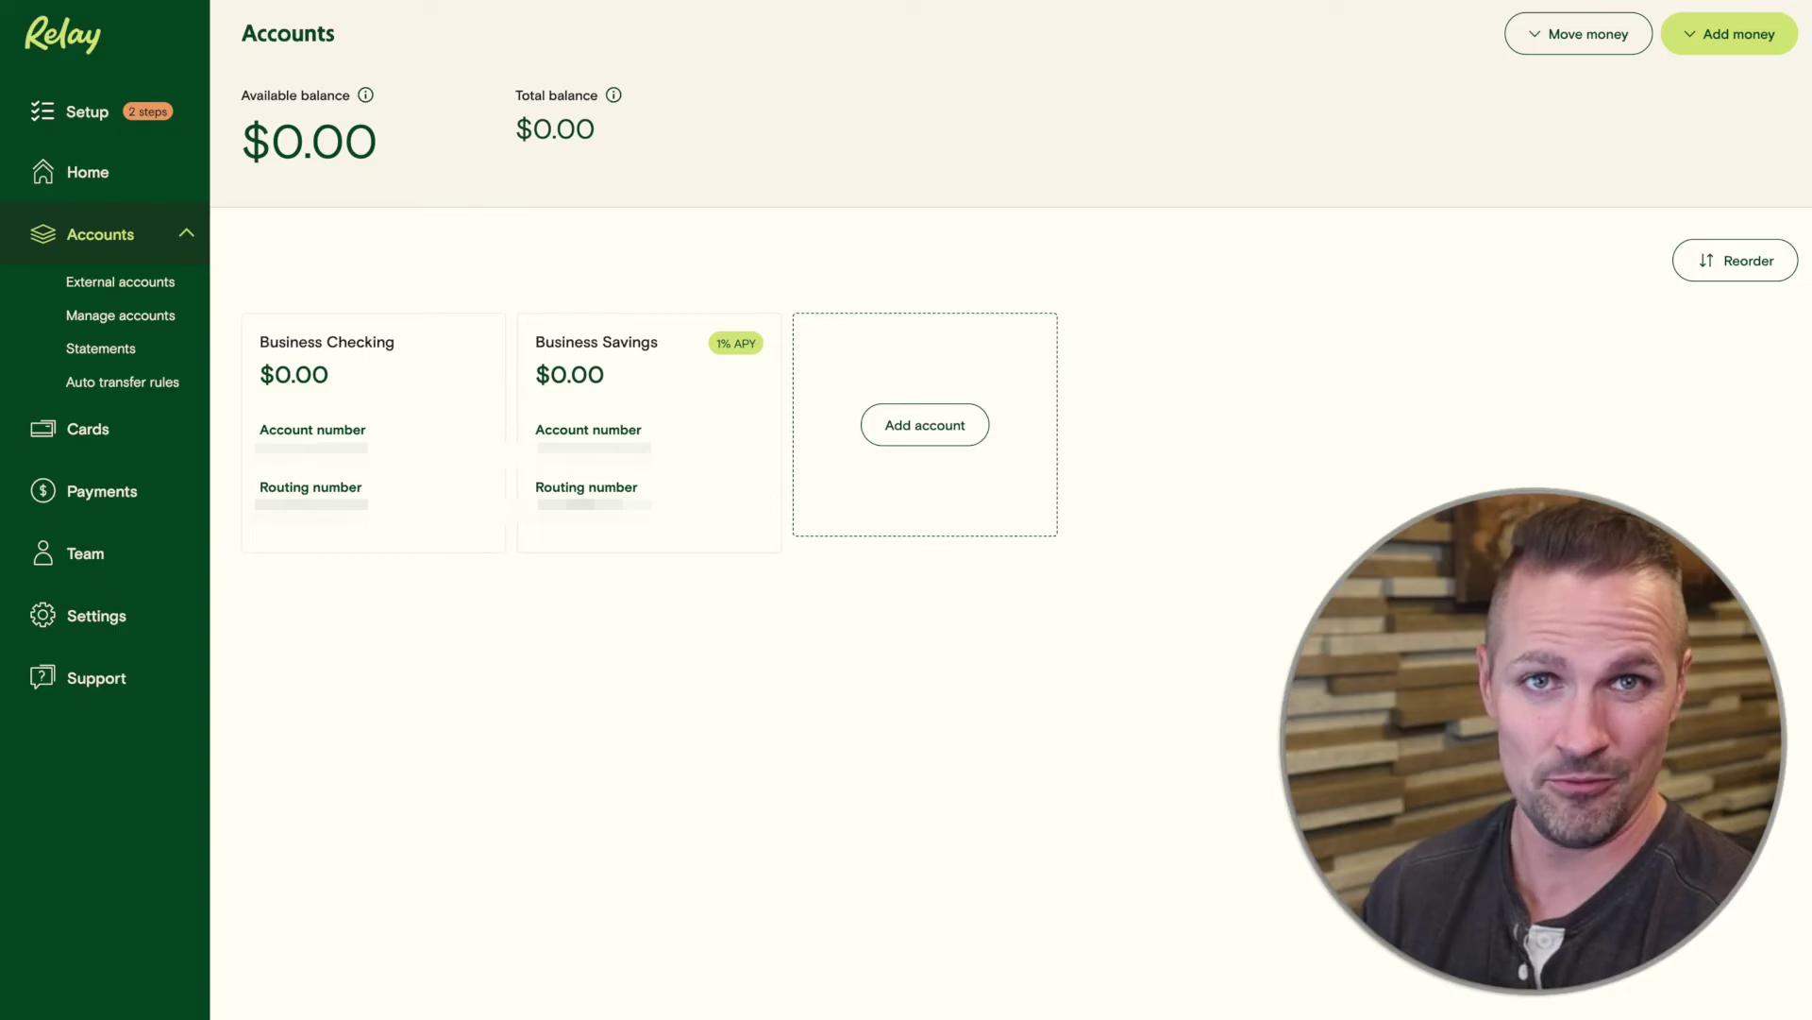
Step: Create an additional checking account named Taxes and close the suggested next steps
{"action": "left_click", "coordinate": [966, 431]}
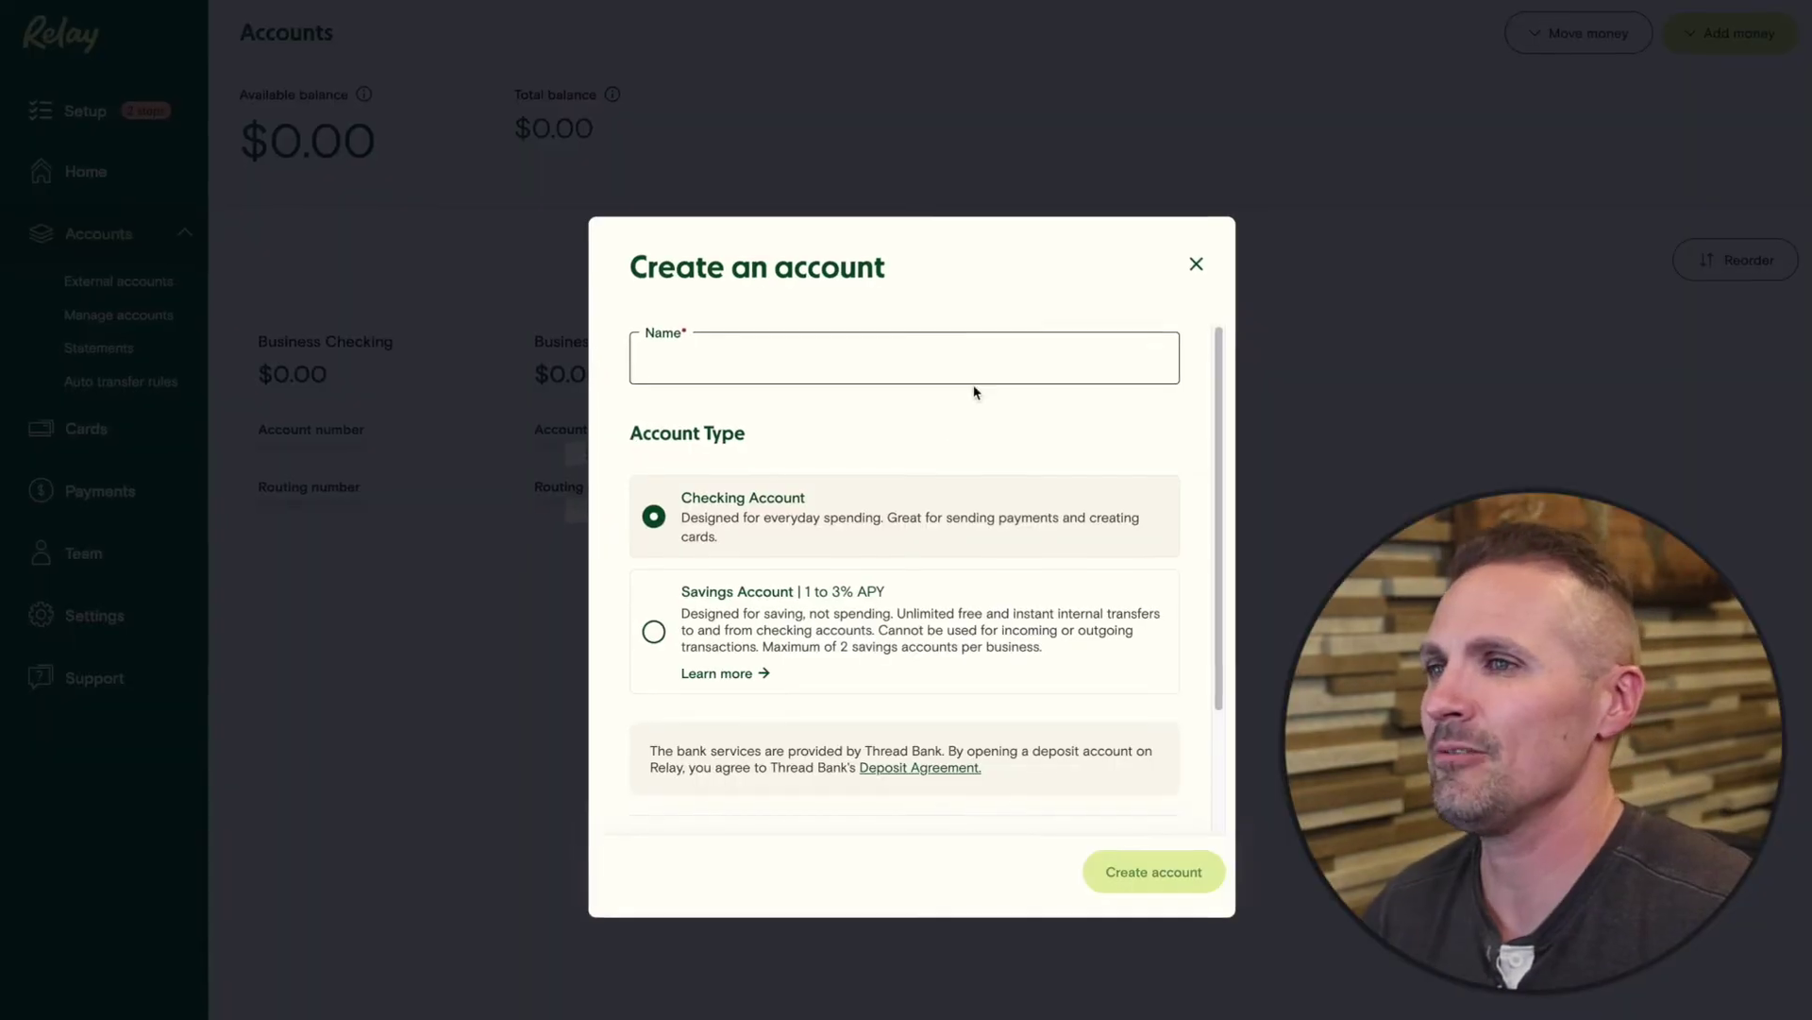
{"action": "type", "text": "Taxes"}
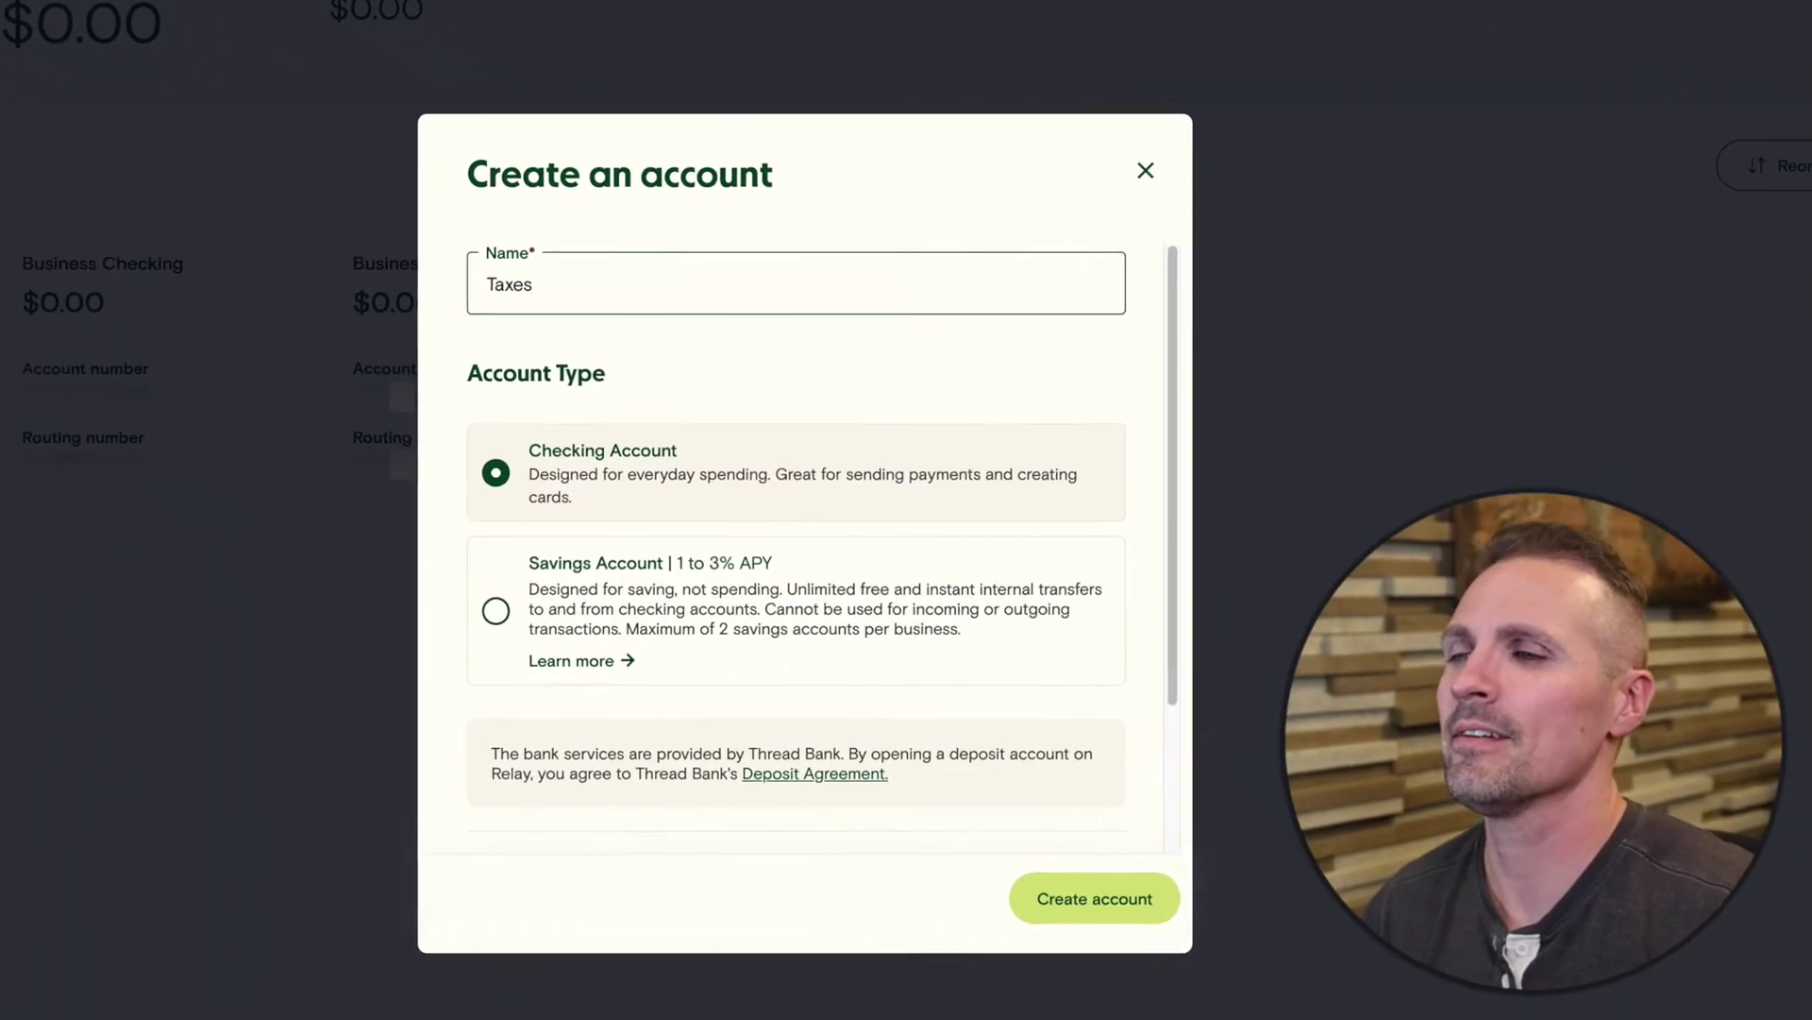
{"action": "left_click", "coordinate": [1077, 911]}
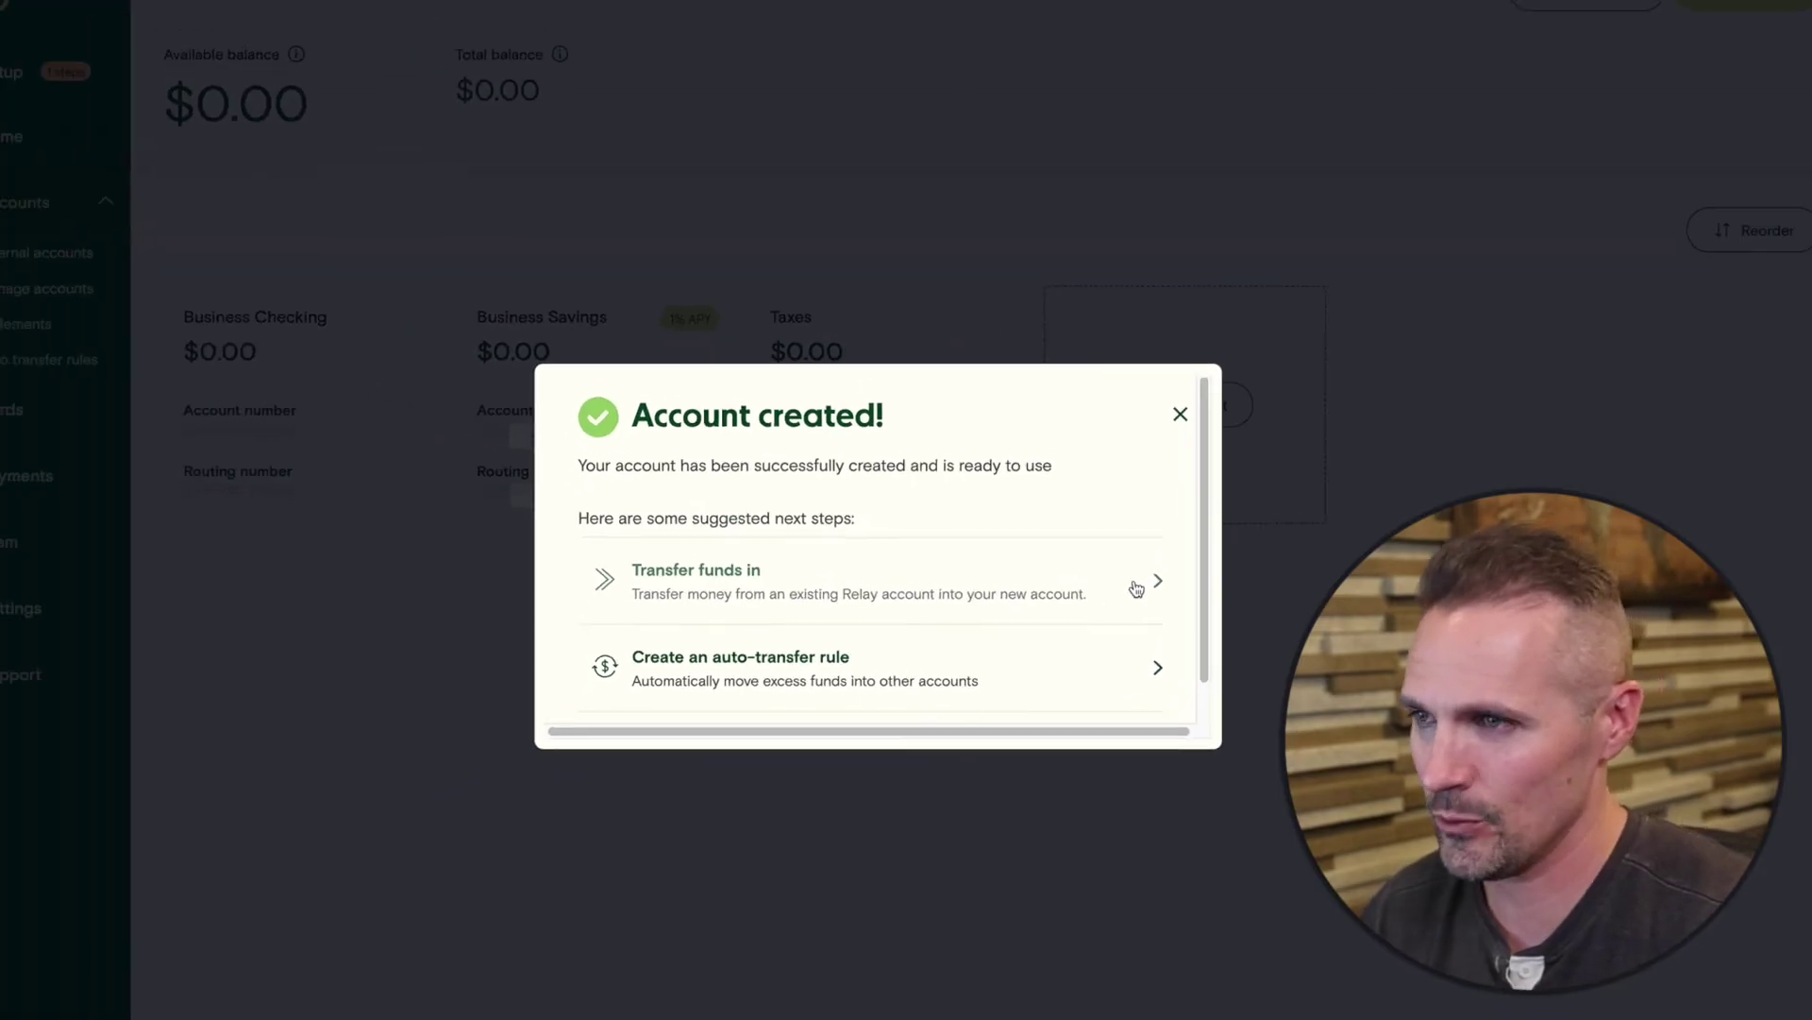
{"action": "left_click", "coordinate": [1180, 414]}
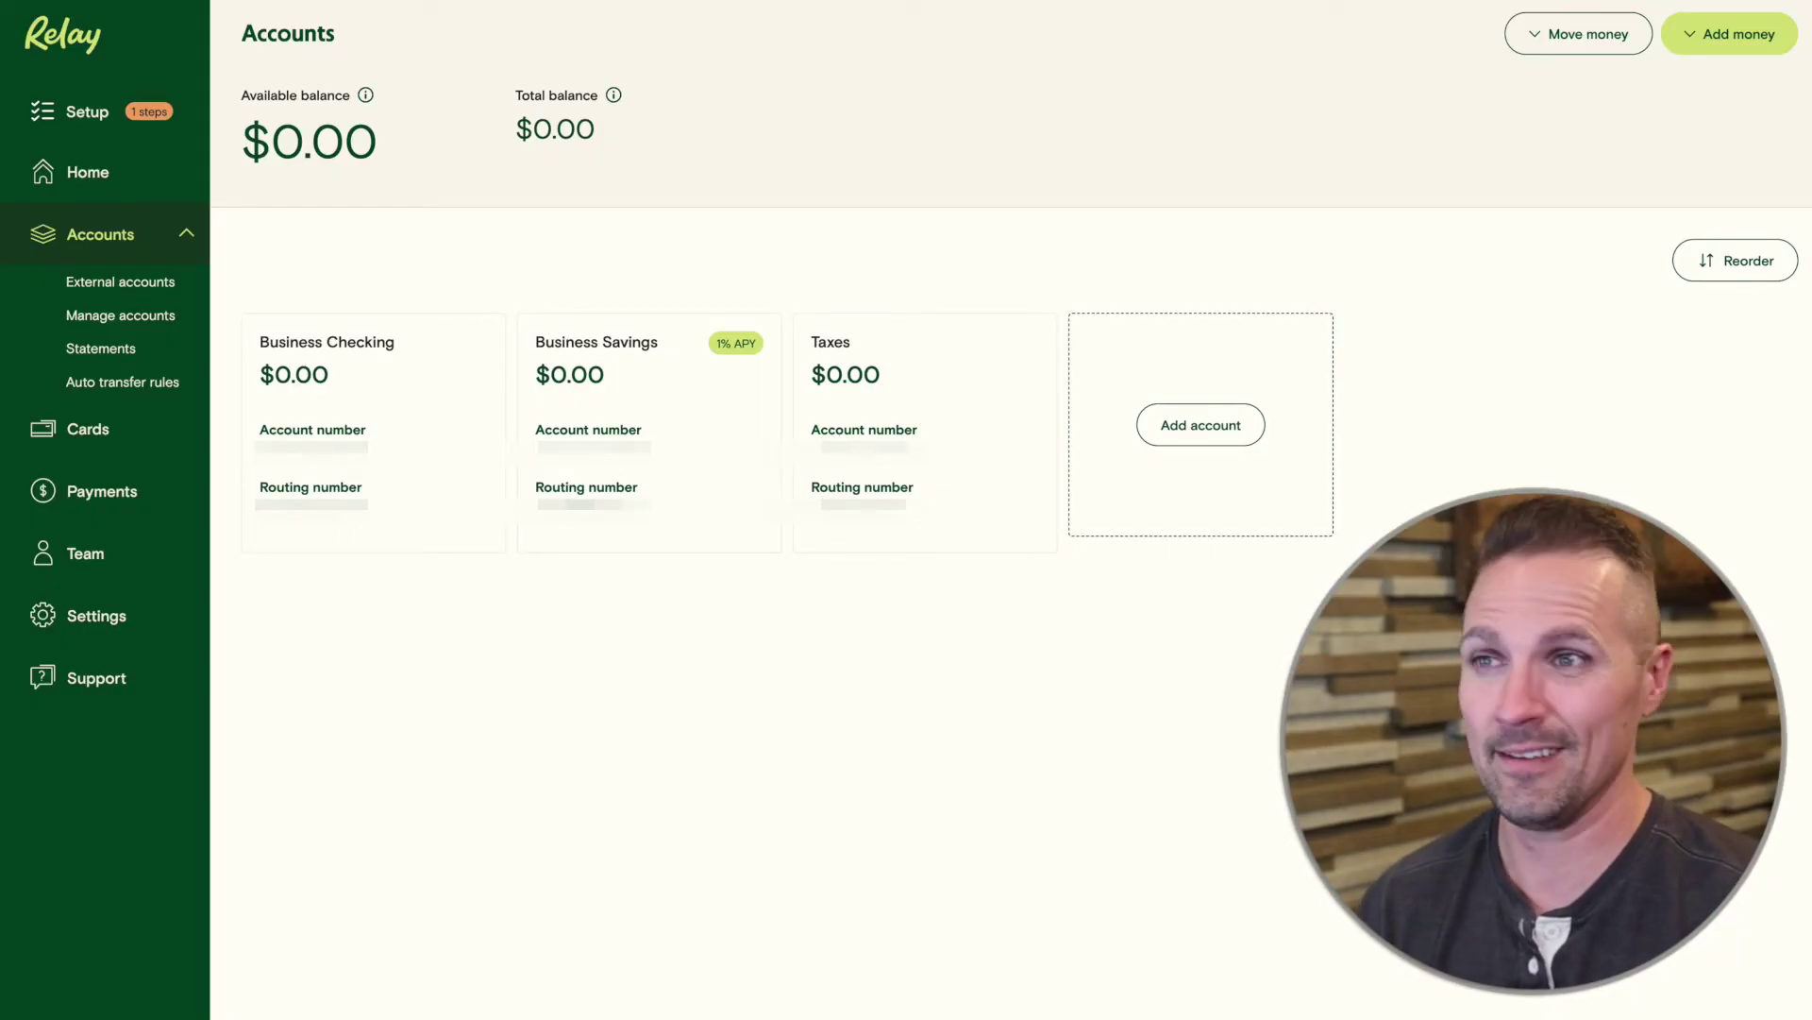
Step: Start a maximum balance auto-transfer rule and set it to run every week on Monday
{"action": "left_click", "coordinate": [149, 390]}
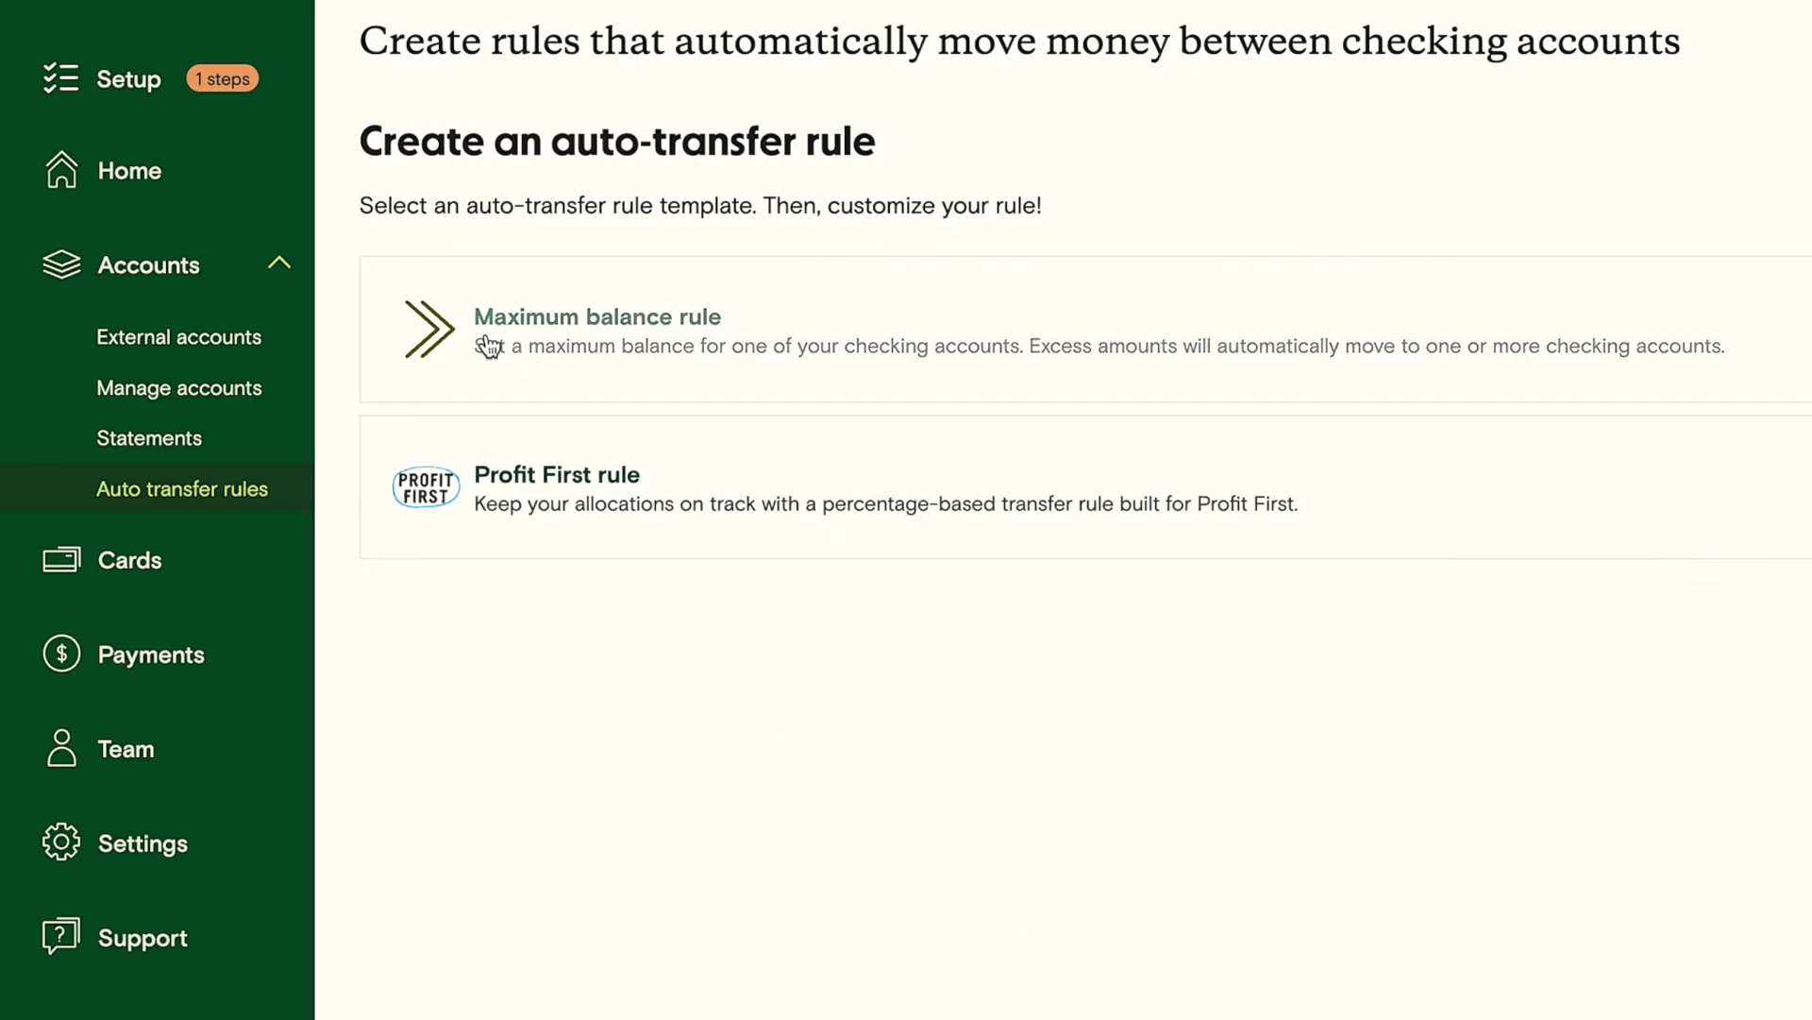
{"action": "left_click", "coordinate": [598, 321]}
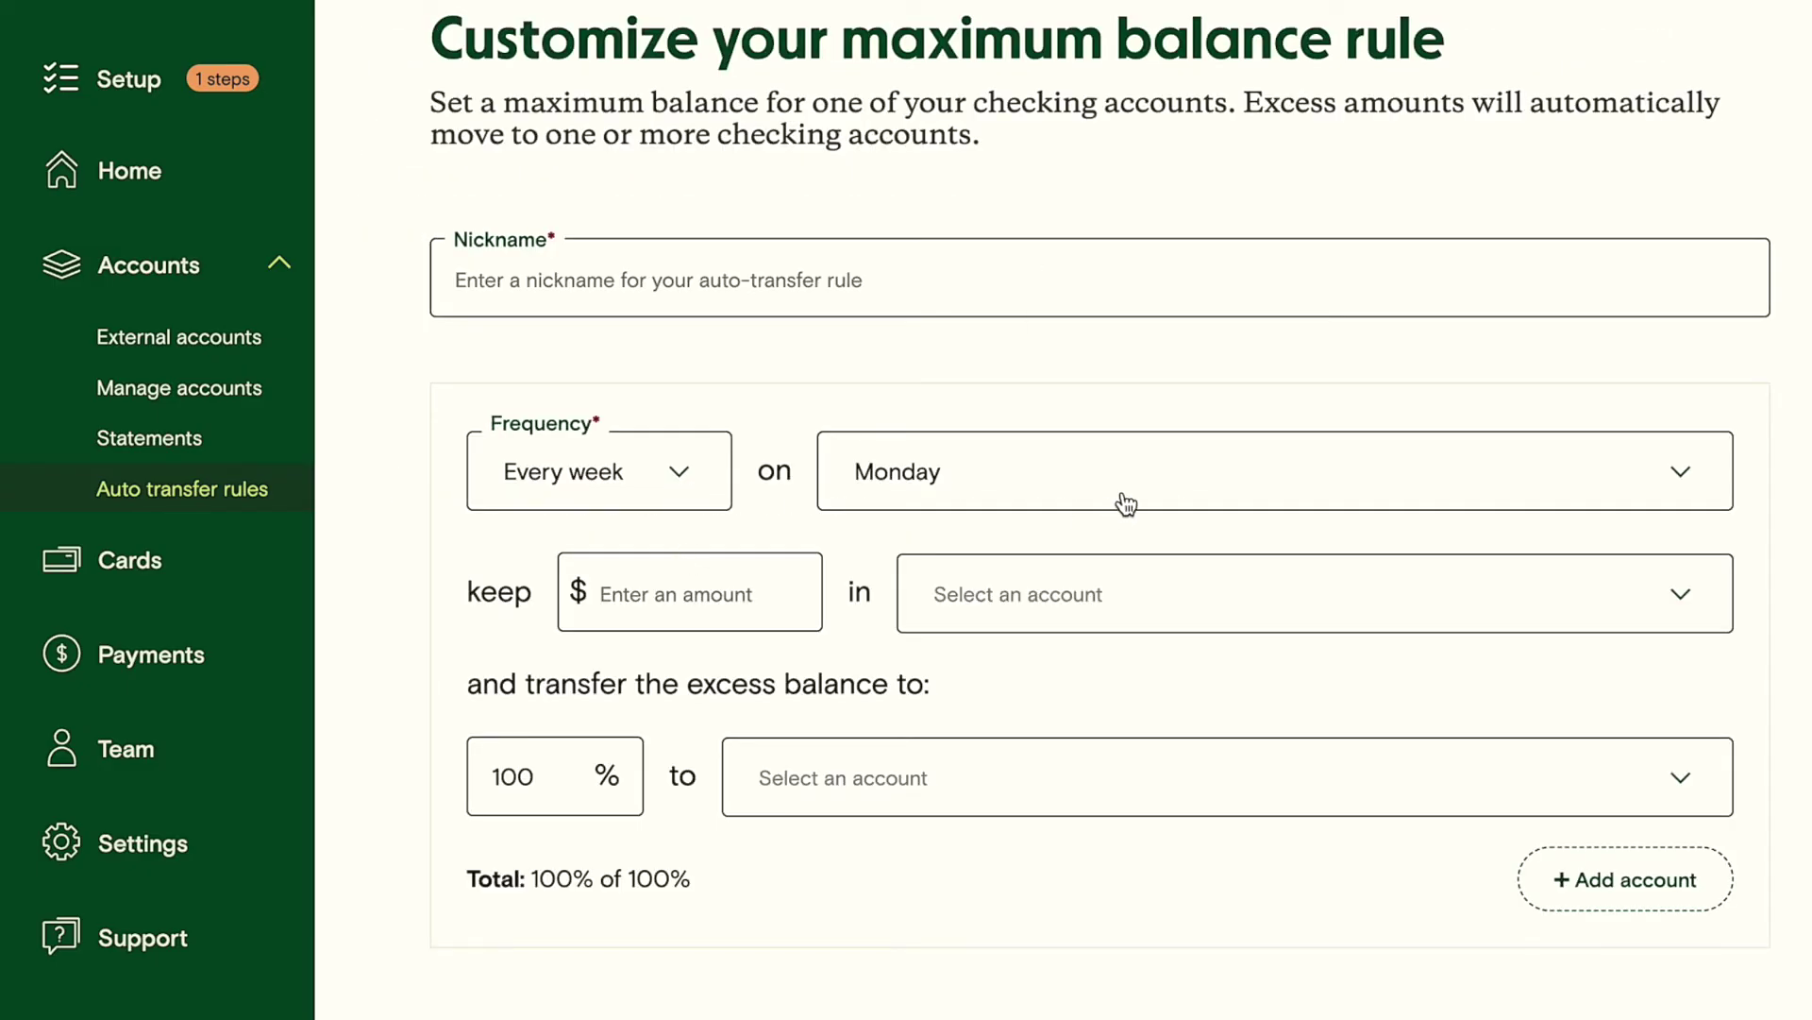
{"action": "left_click", "coordinate": [1644, 474]}
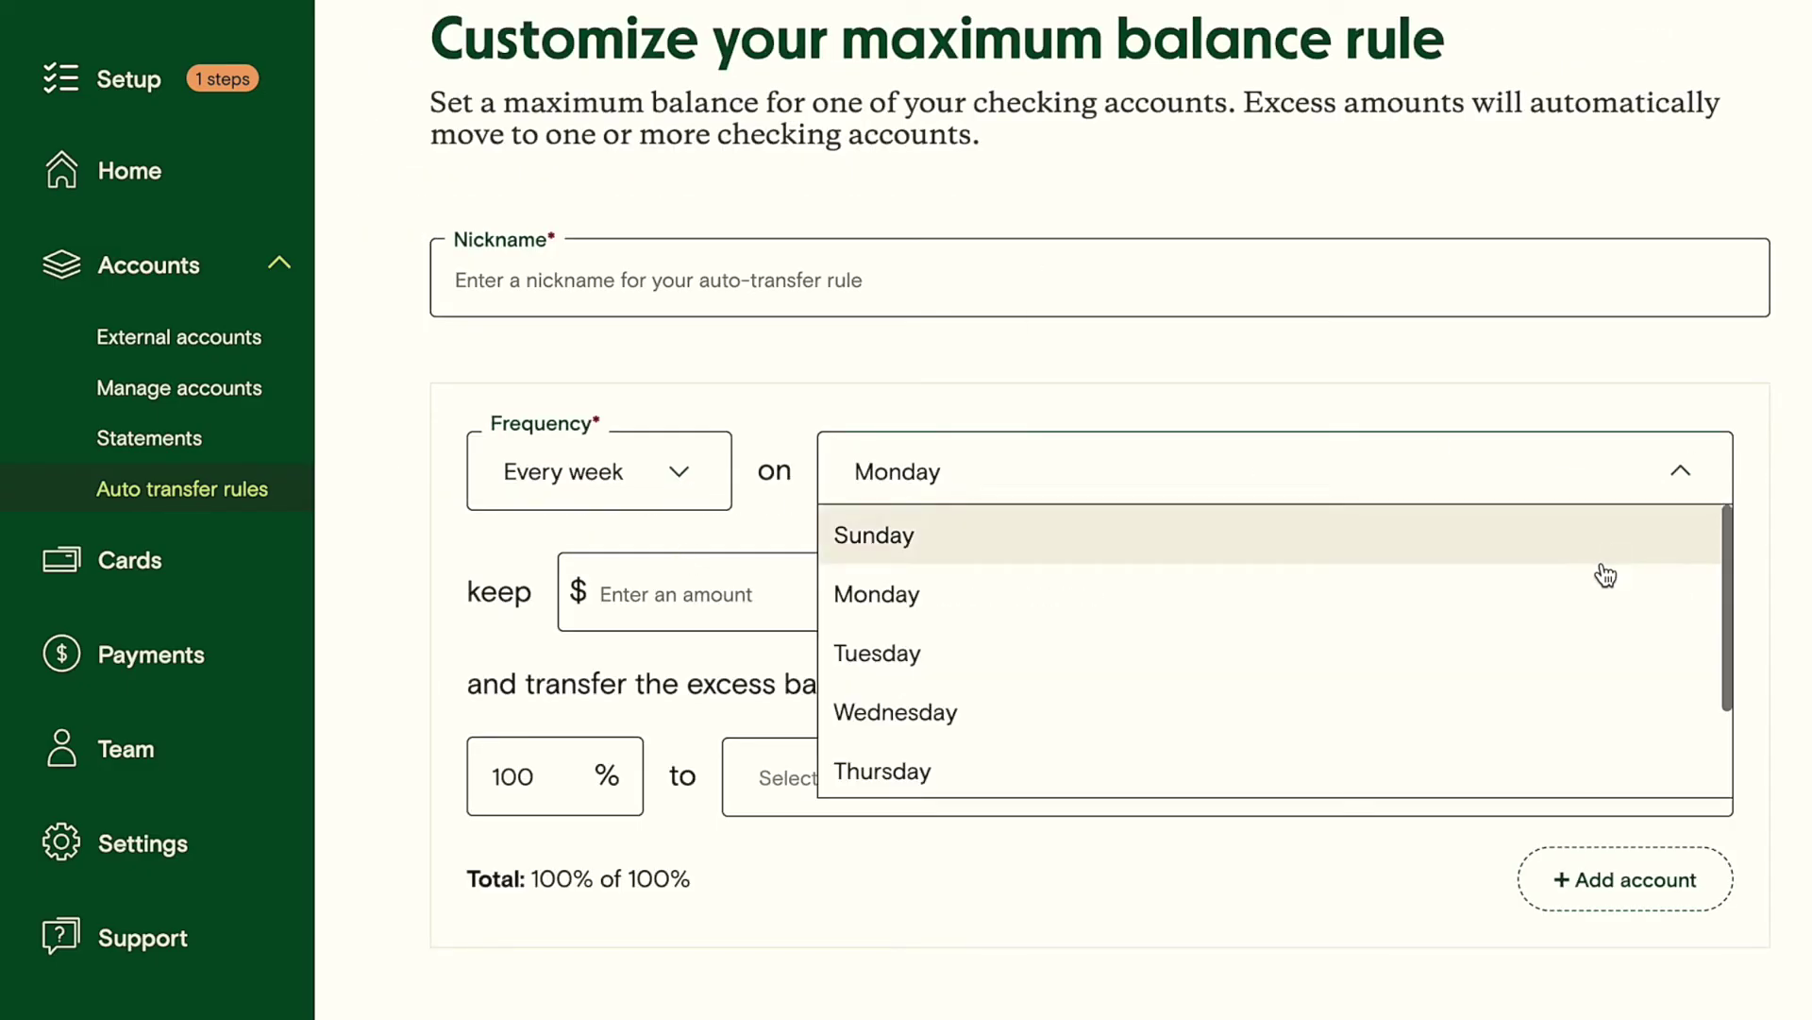
{"action": "left_click", "coordinate": [1579, 638]}
{"action": "left_click", "coordinate": [1663, 503]}
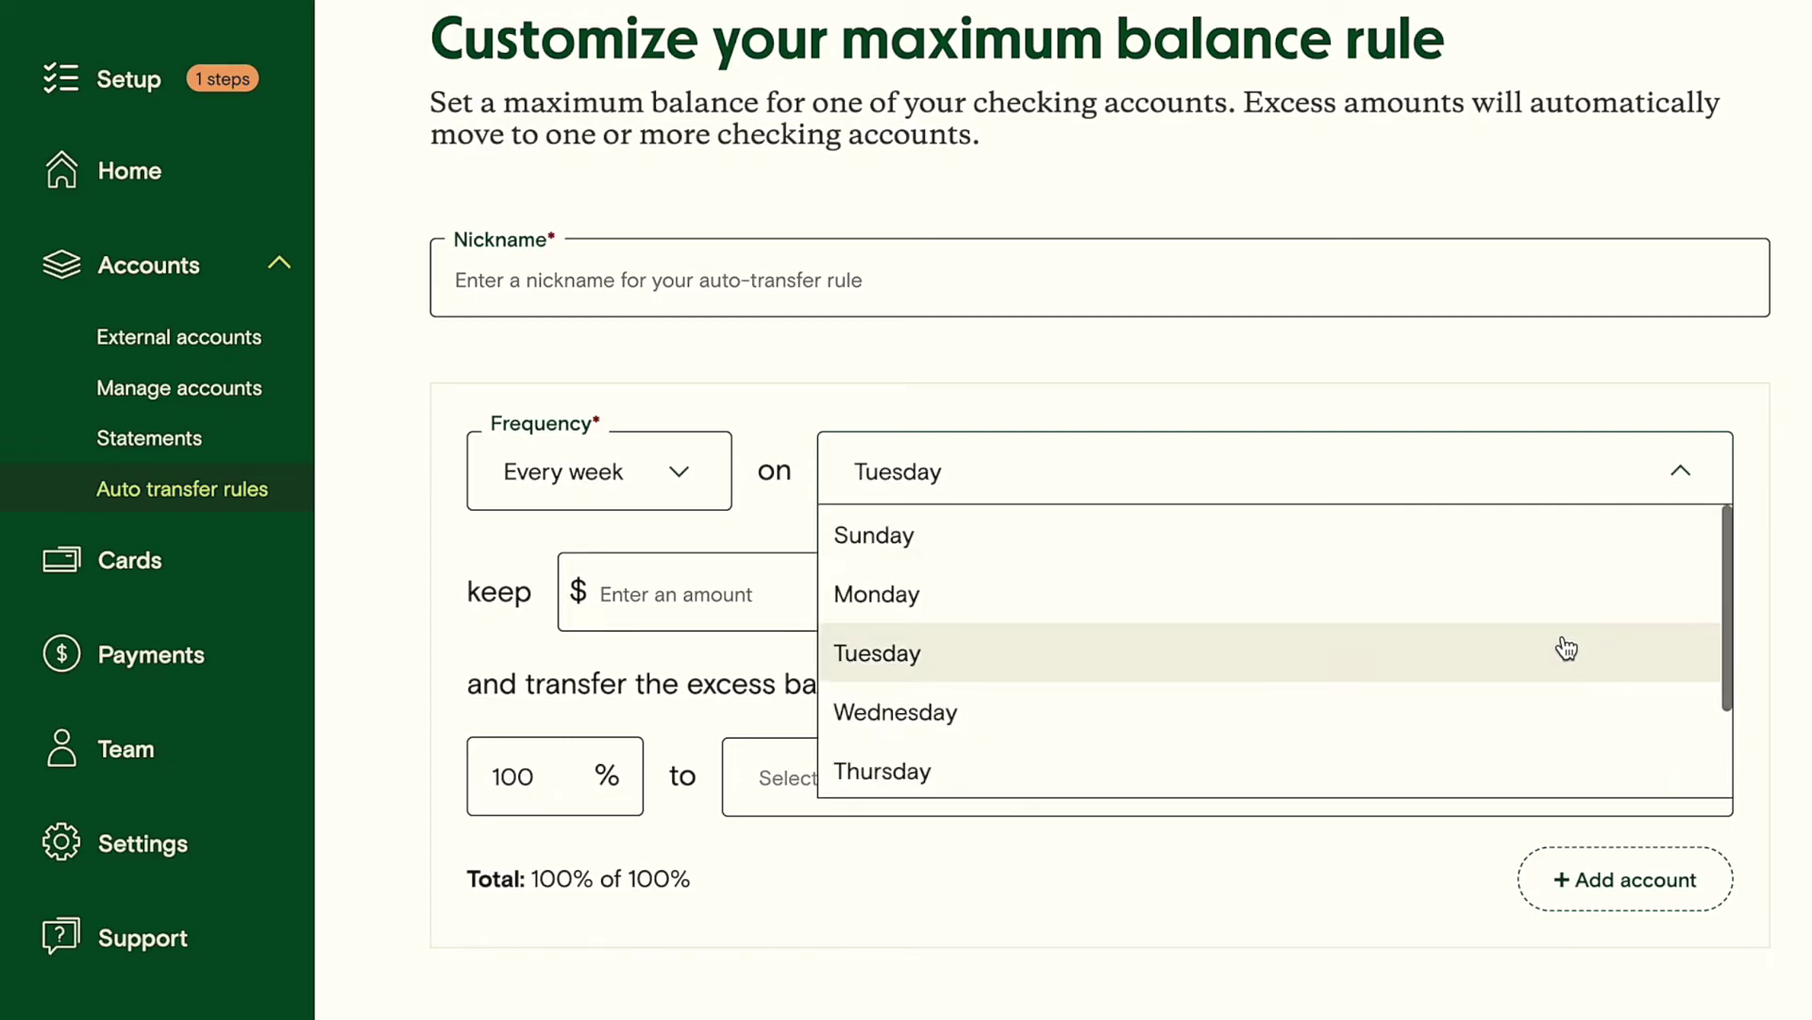
{"action": "left_click", "coordinate": [1582, 568]}
{"action": "left_click", "coordinate": [654, 471]}
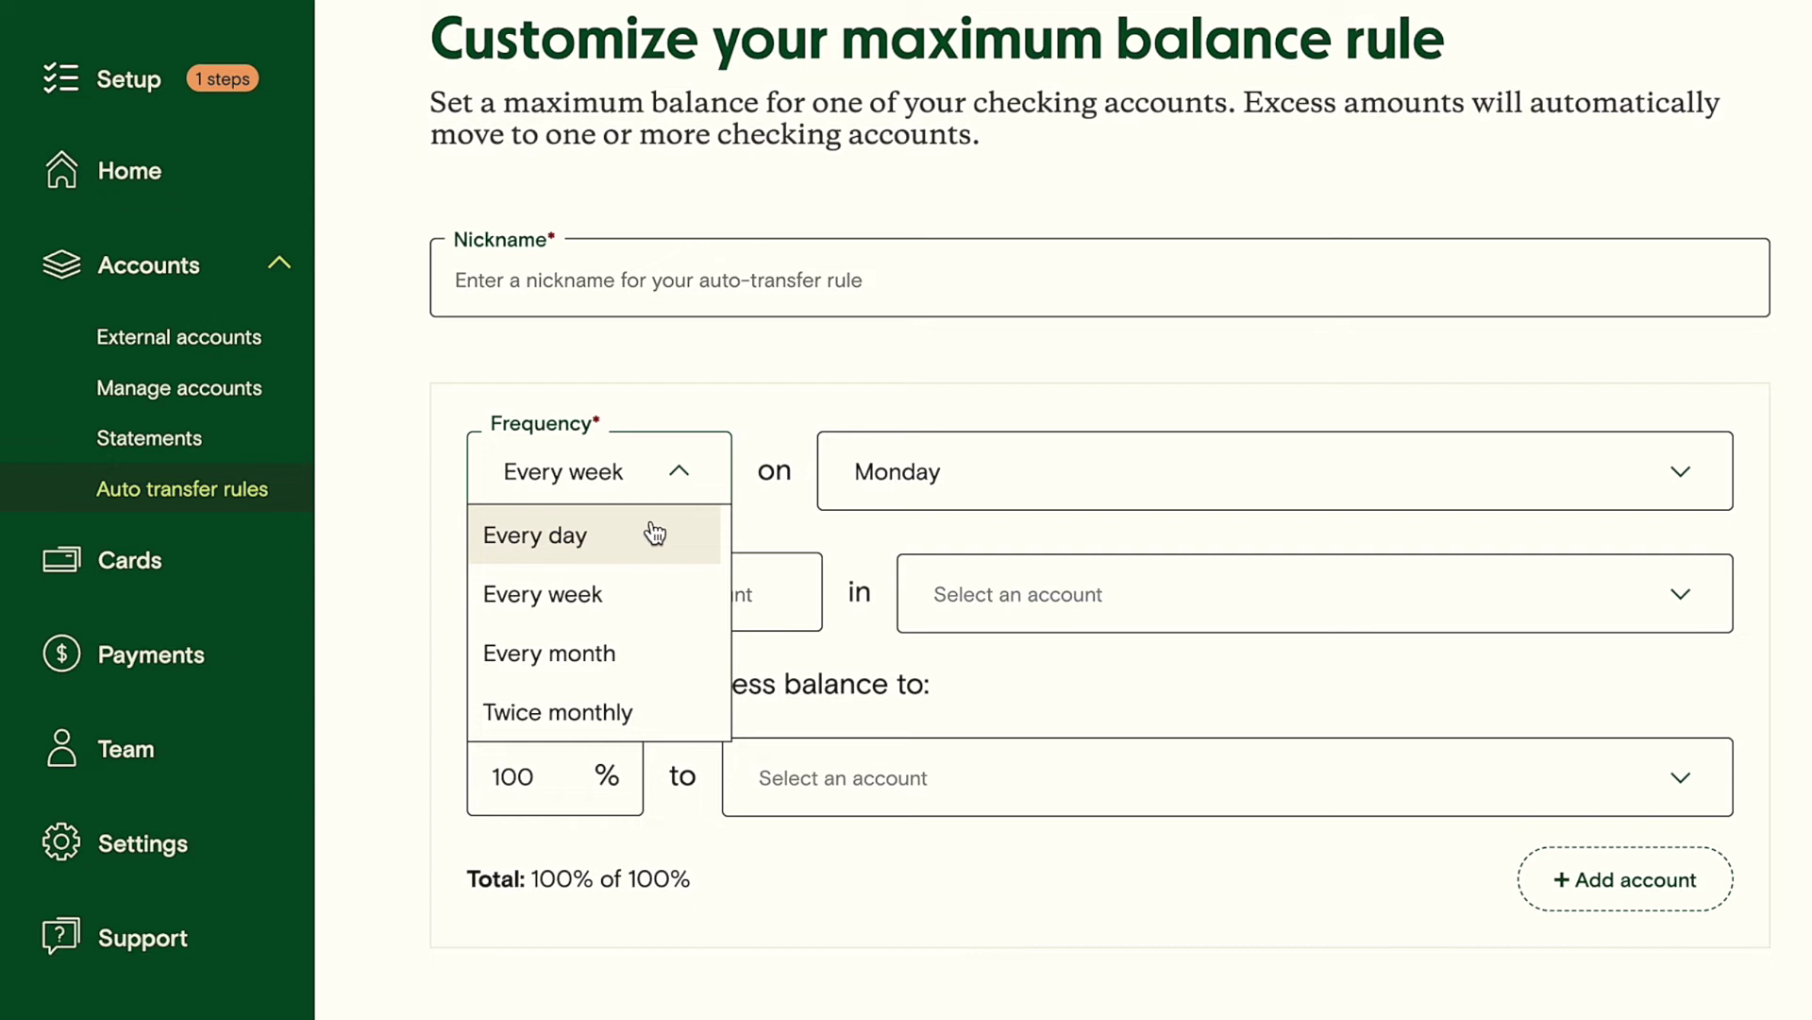
{"action": "left_click", "coordinate": [648, 604]}
Step: Set the rule to keep $500 in Business Checking and transfer 100% of the excess balance to Taxes
{"action": "left_click", "coordinate": [750, 592]}
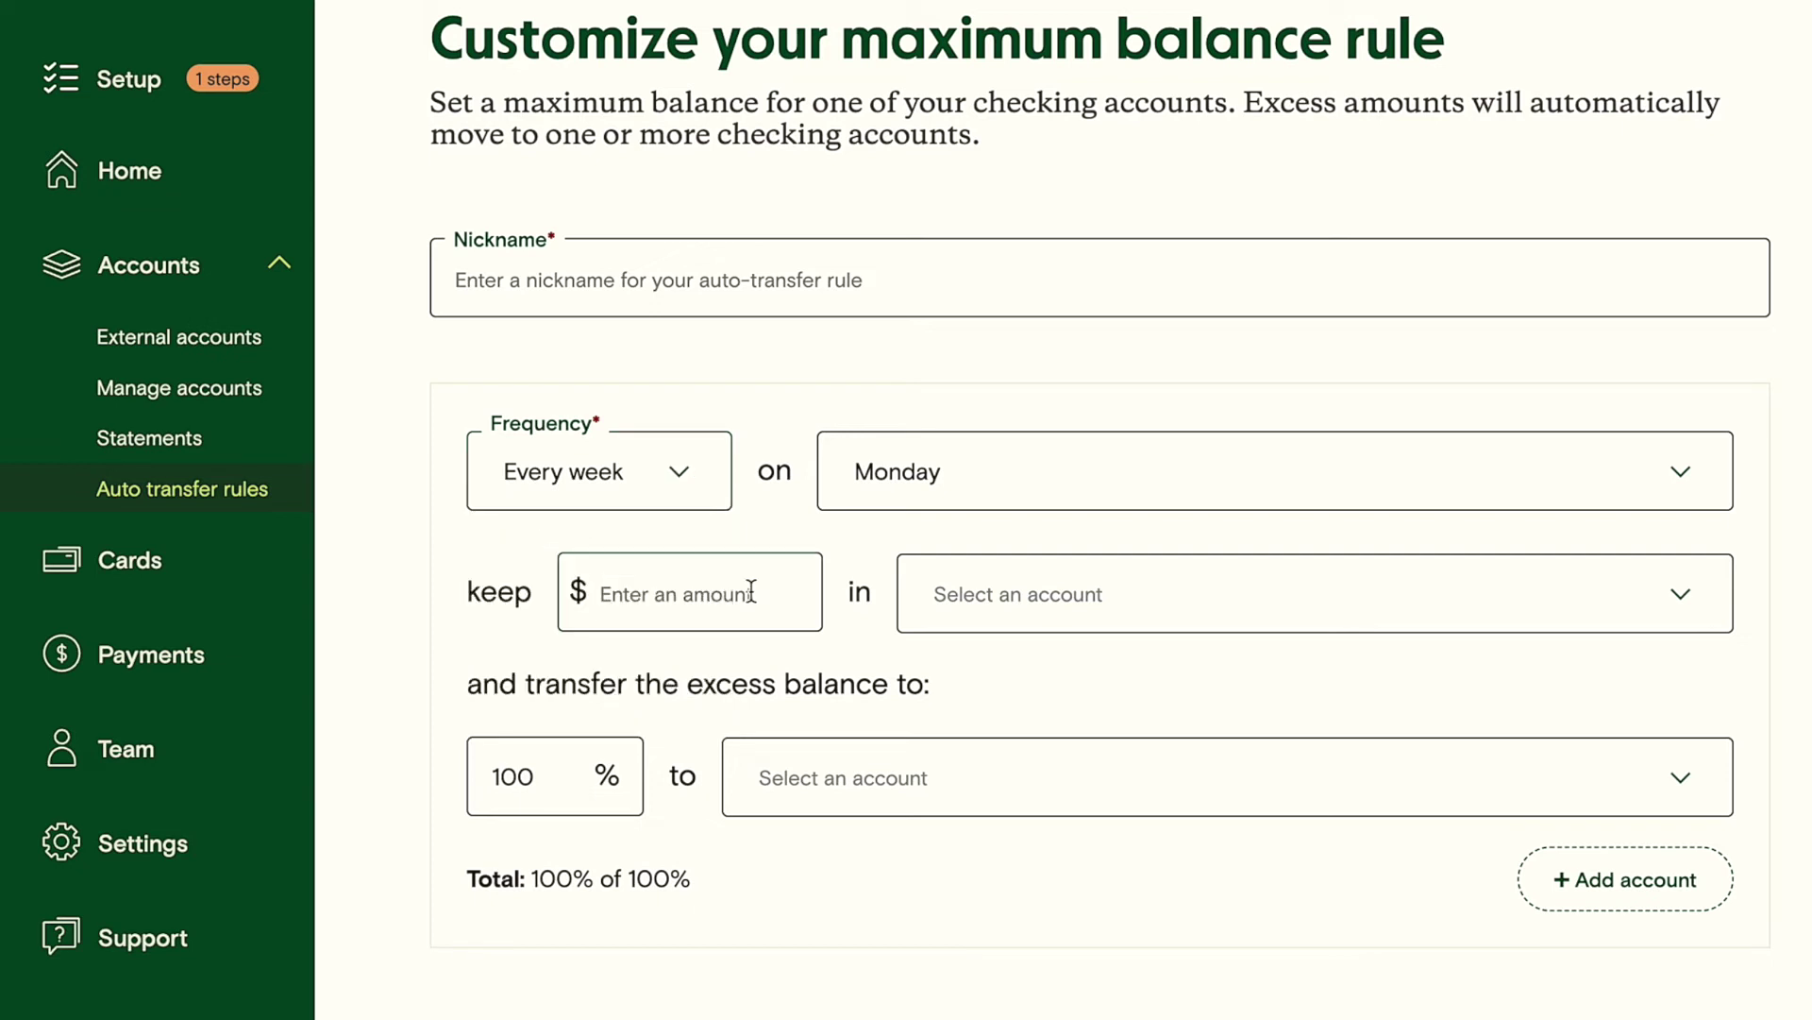
{"action": "type", "text": "500"}
{"action": "left_click", "coordinate": [1458, 604]}
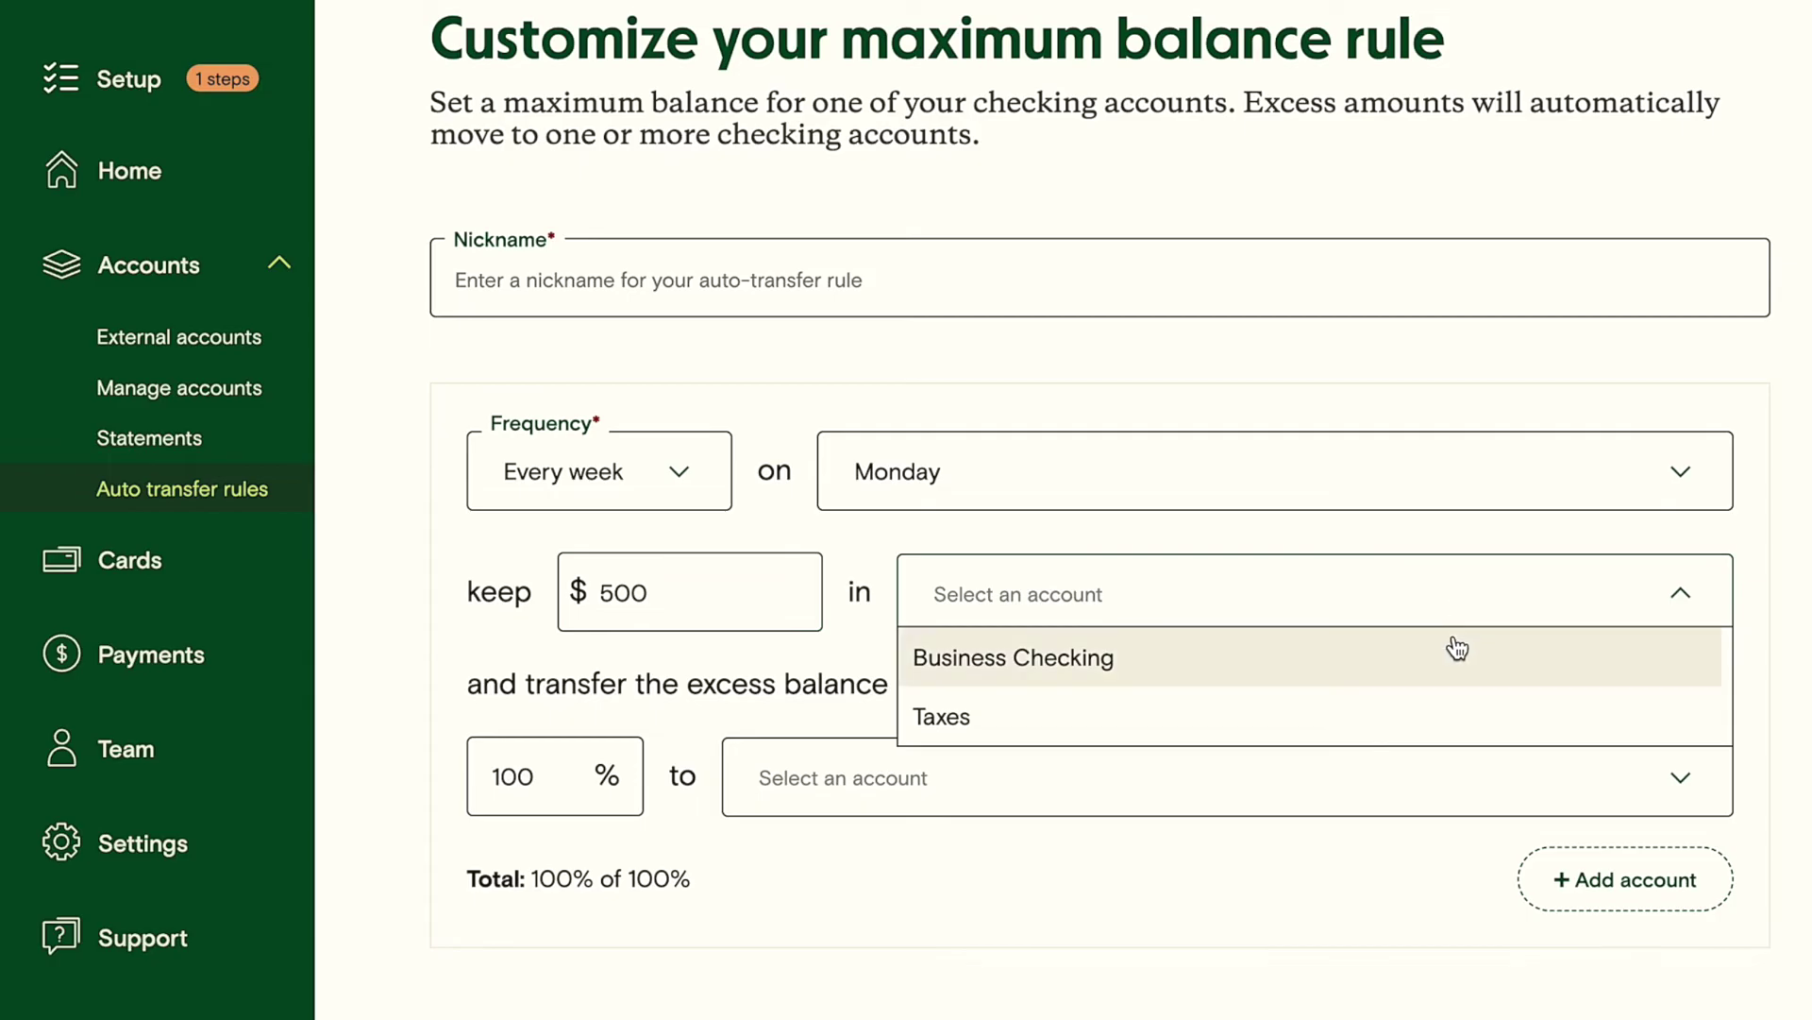
{"action": "left_click", "coordinate": [1457, 642]}
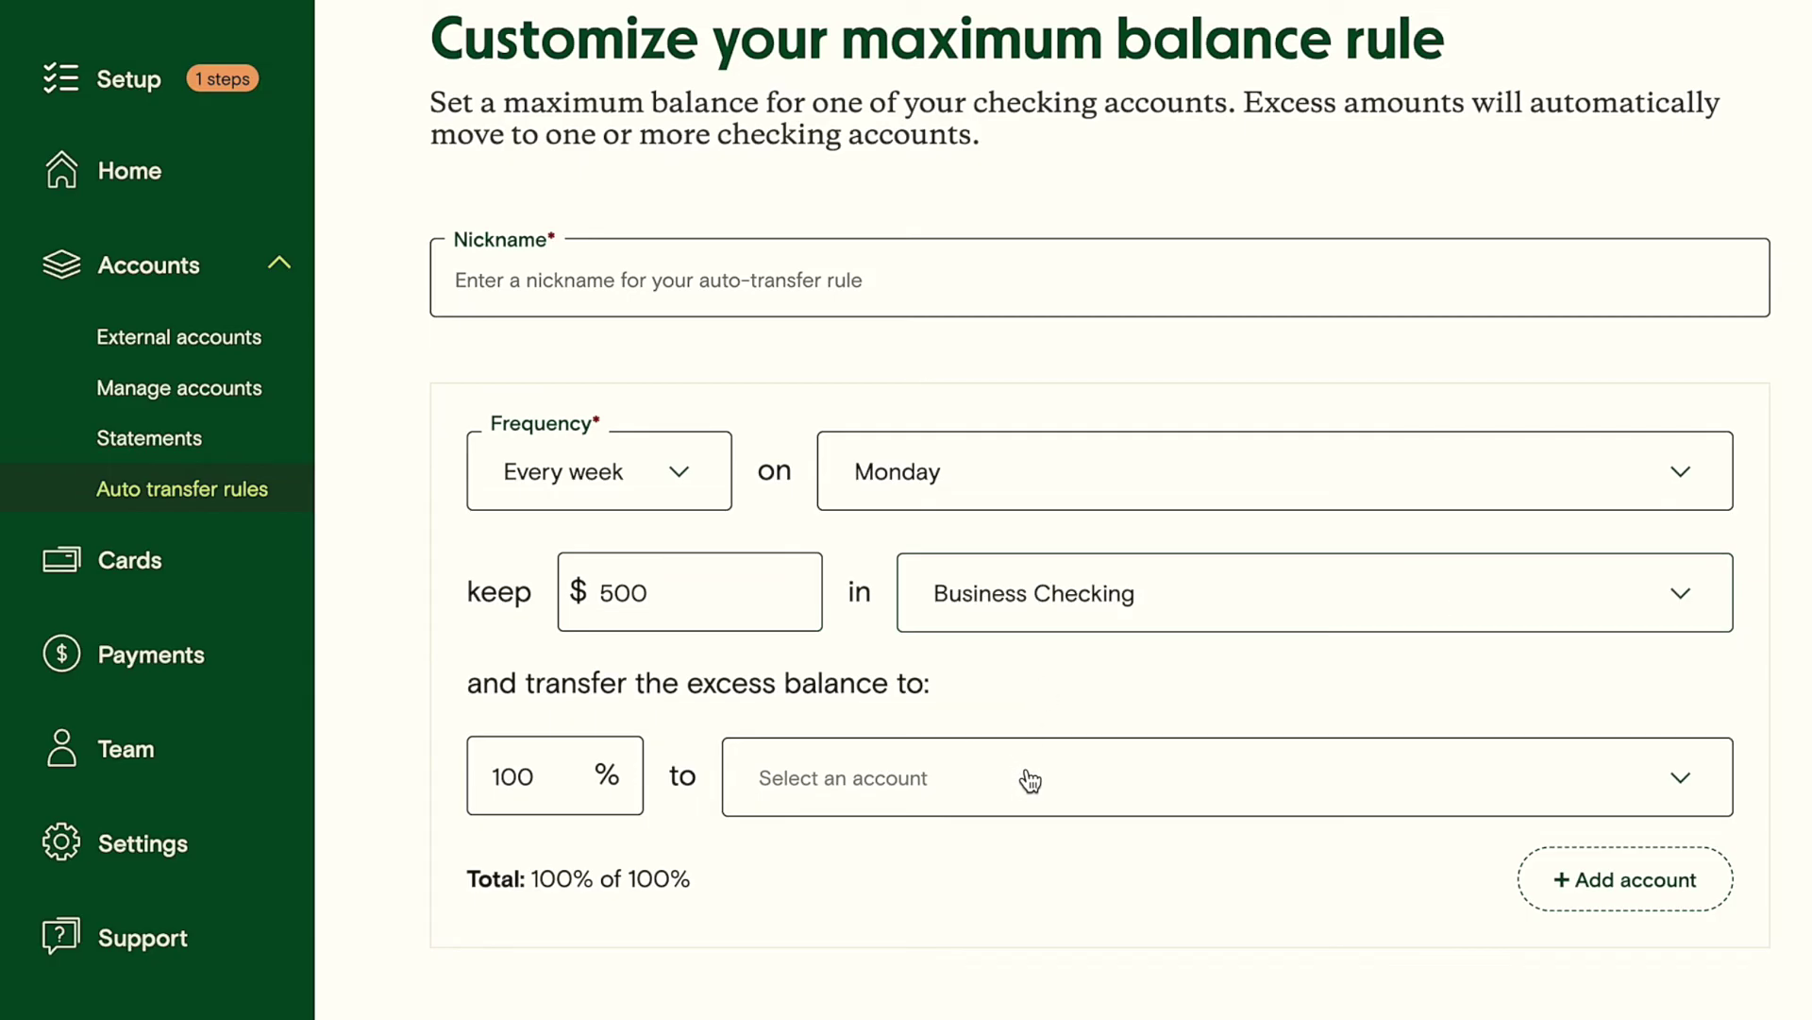
{"action": "left_click", "coordinate": [1129, 797]}
{"action": "left_click", "coordinate": [1070, 958]}
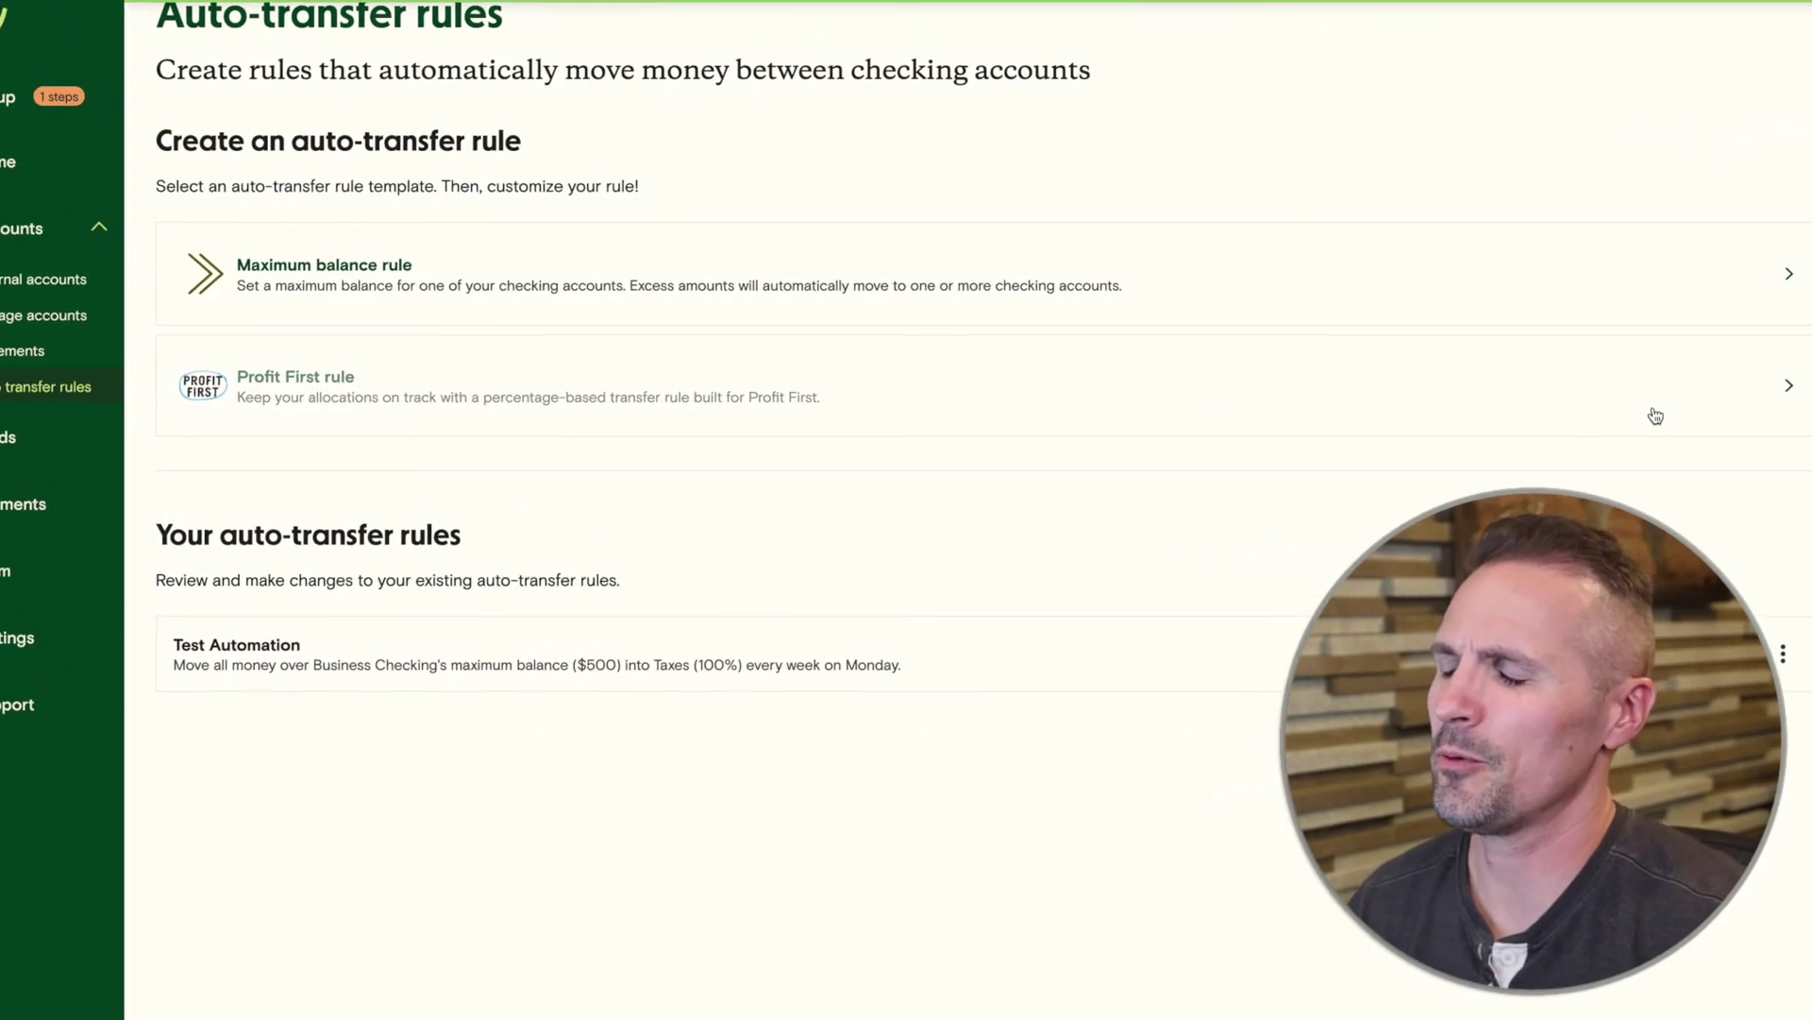
Step: View the Profit First rule template's settings, and open the payments overview
{"action": "left_click", "coordinate": [1656, 416]}
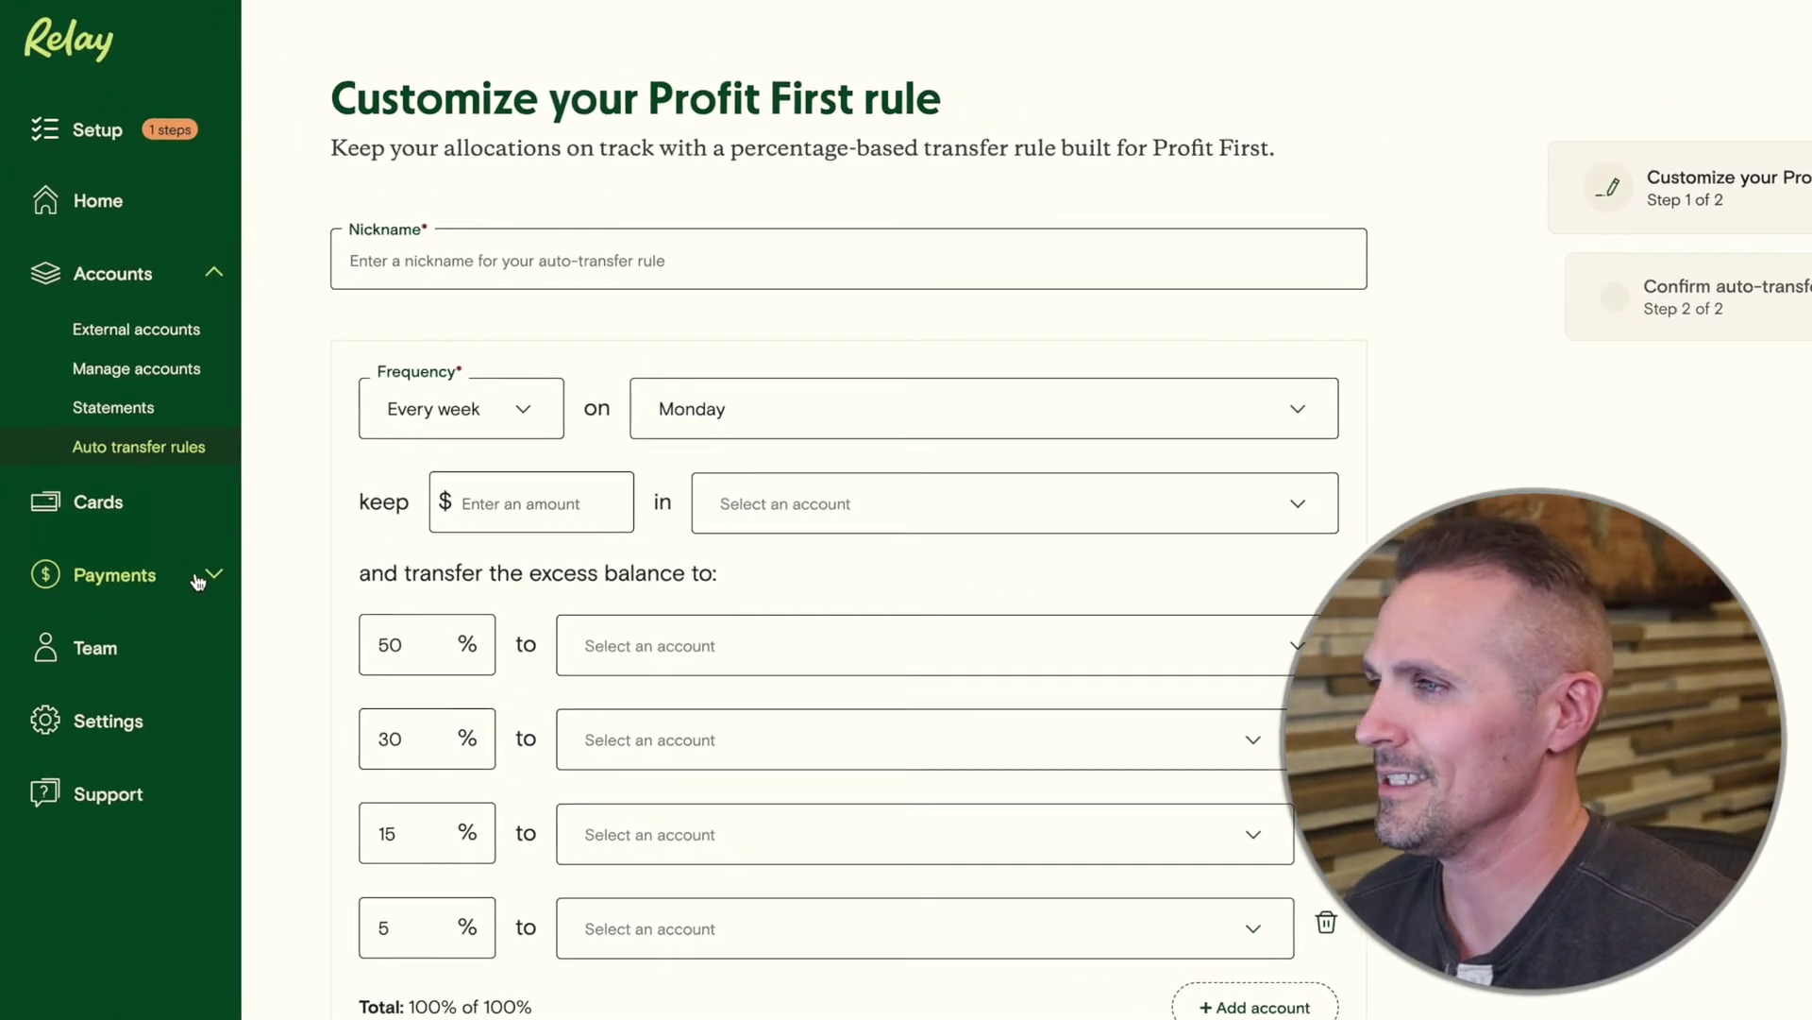
{"action": "left_click", "coordinate": [198, 582]}
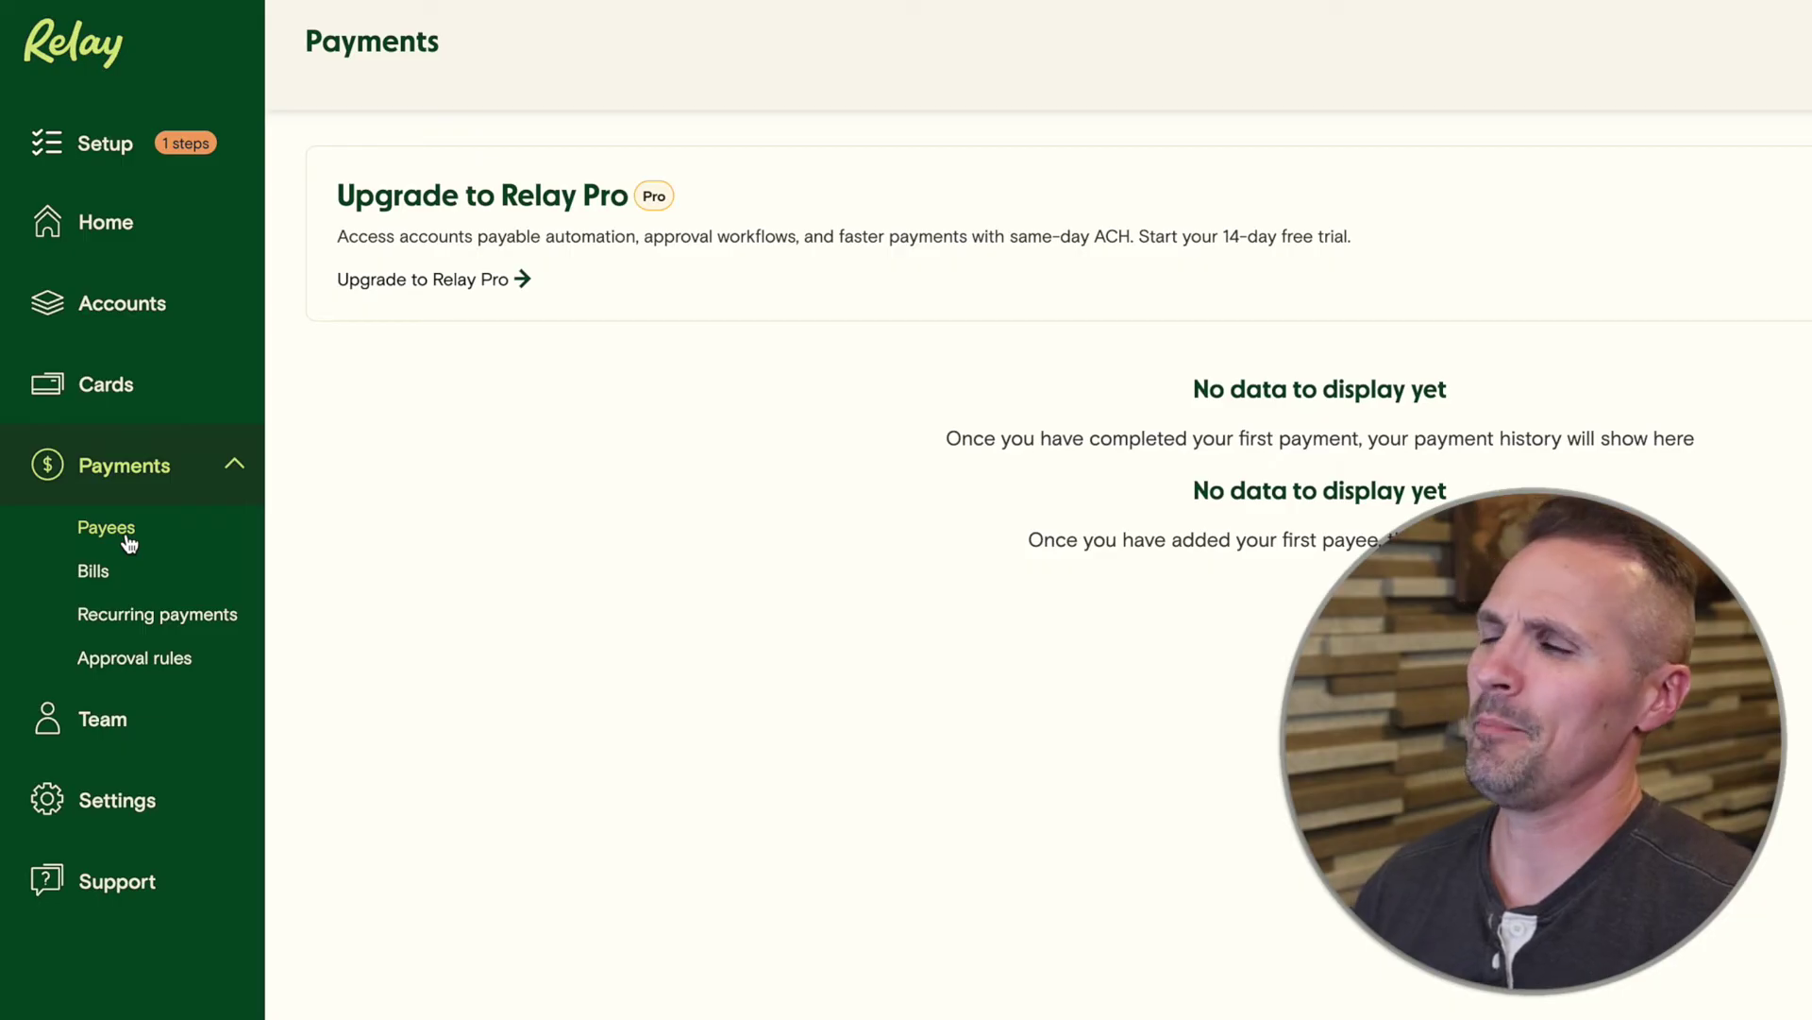